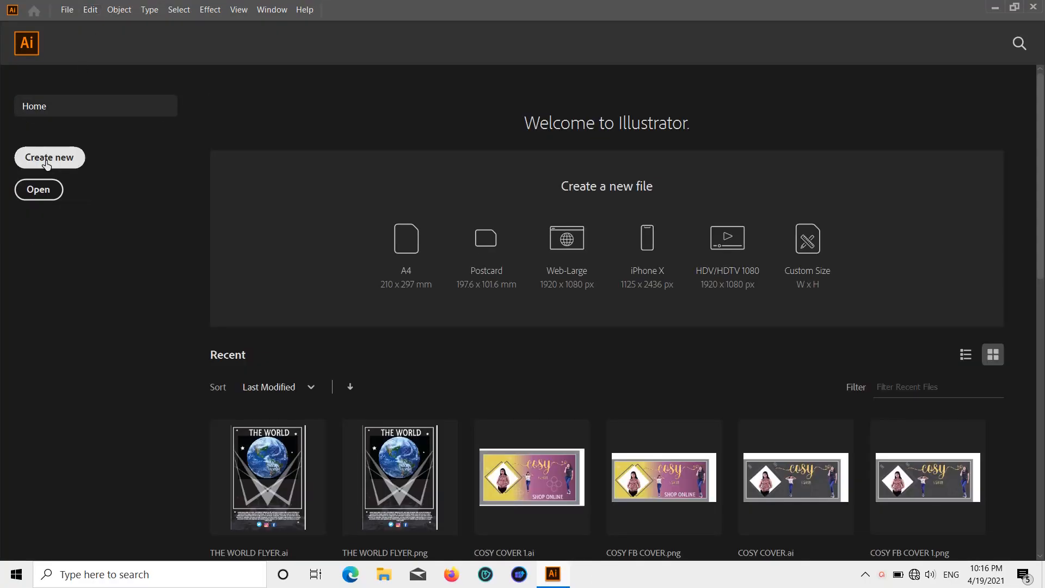
# Step: Create a new document 5 in wide and 5 in high with one artboard
pyautogui.click(47, 163)
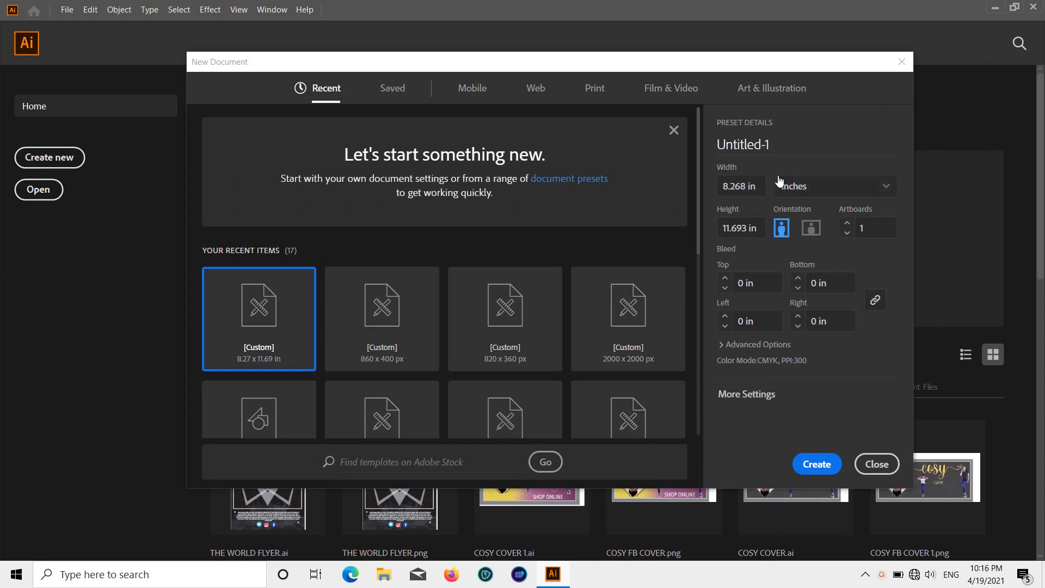
pyautogui.click(748, 184)
pyautogui.write('5')
pyautogui.click(751, 226)
pyautogui.press('BackSpace')
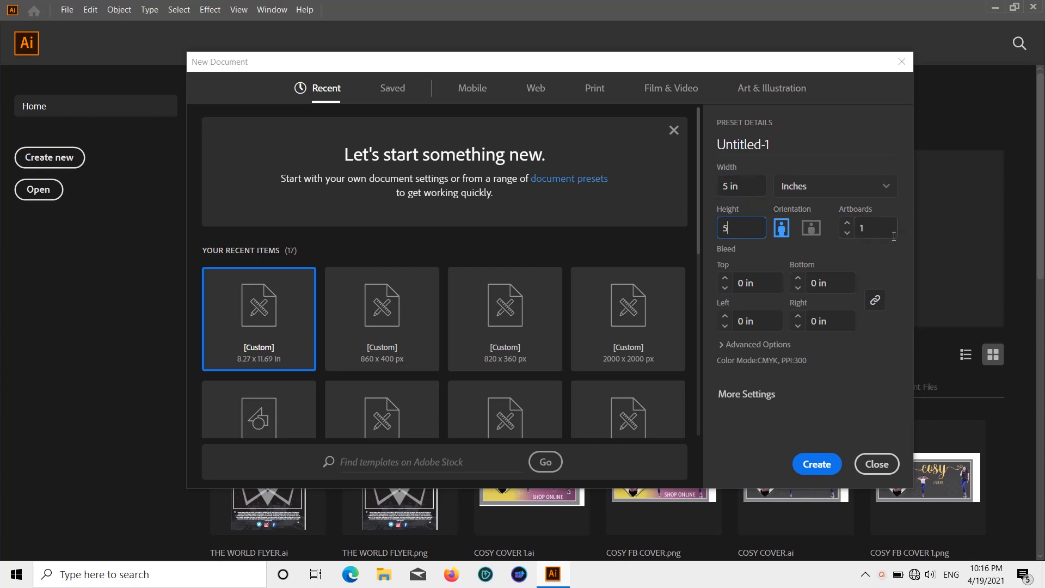
pyautogui.press('Tab')
pyautogui.click(817, 464)
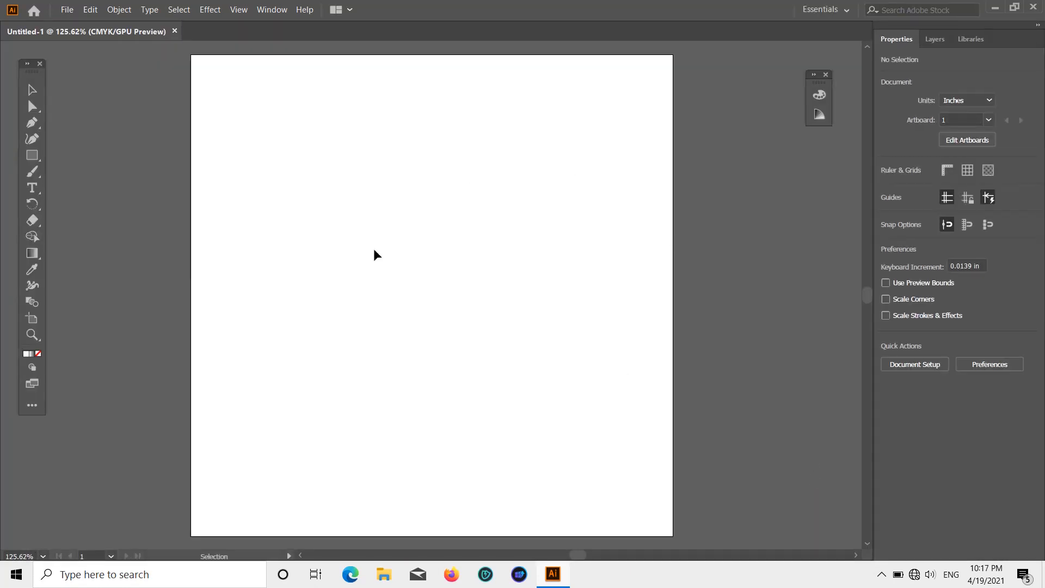
# Step: Draw a 5 × 5 in rectangle that covers the whole artboard
pyautogui.click(32, 156)
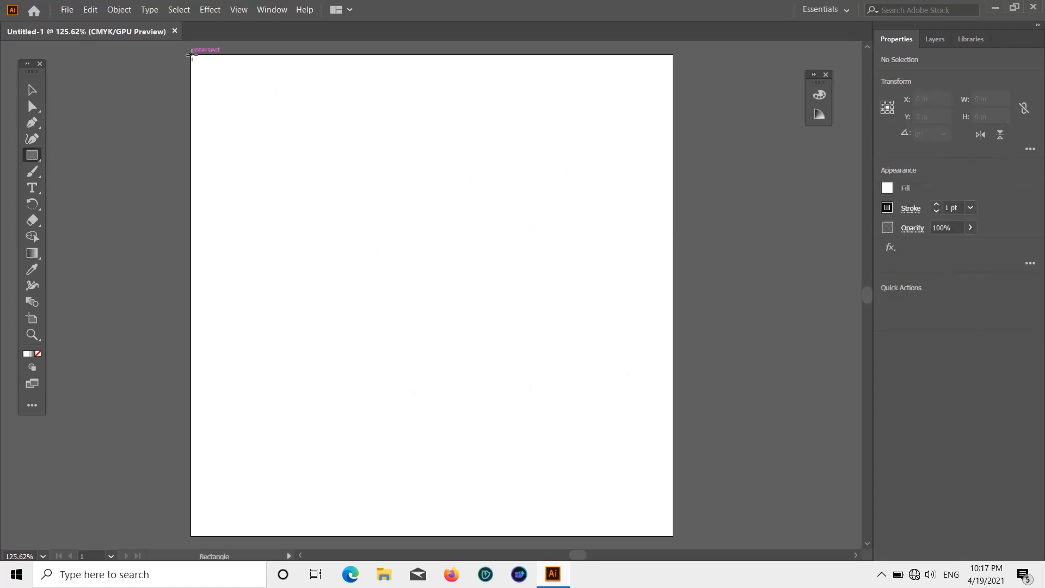
pyautogui.moveTo(191, 53); pyautogui.dragTo(673, 536)
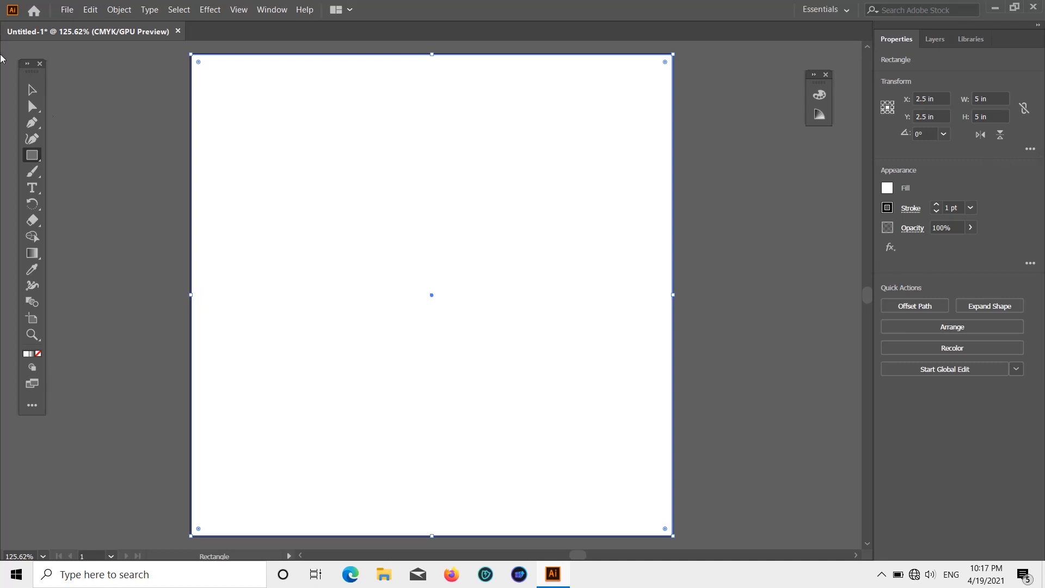
pyautogui.click(32, 90)
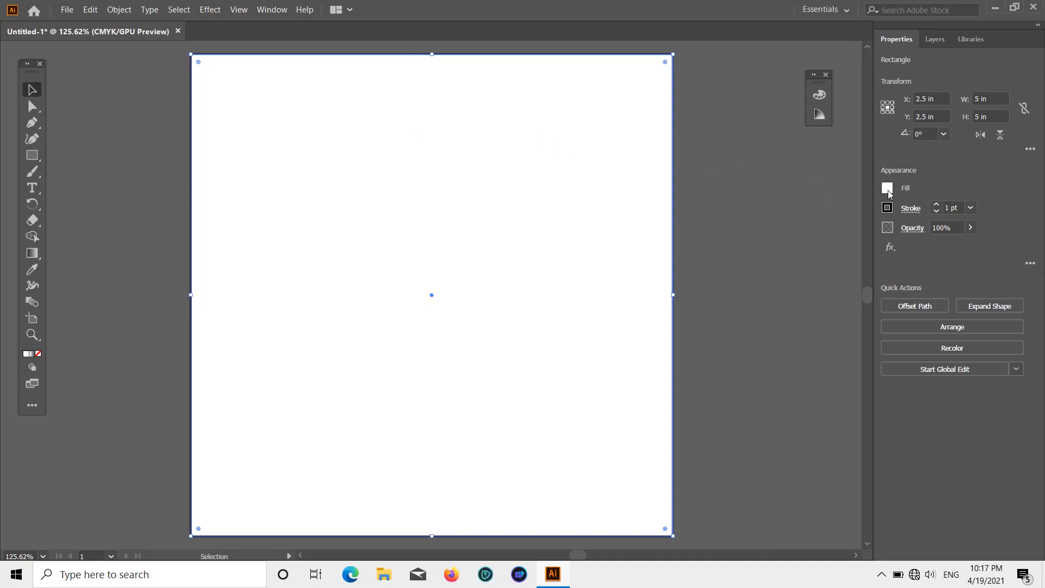
# Step: Fill the background rectangle with the dark grey swatch (K 90%) and deselect it
pyautogui.click(888, 189)
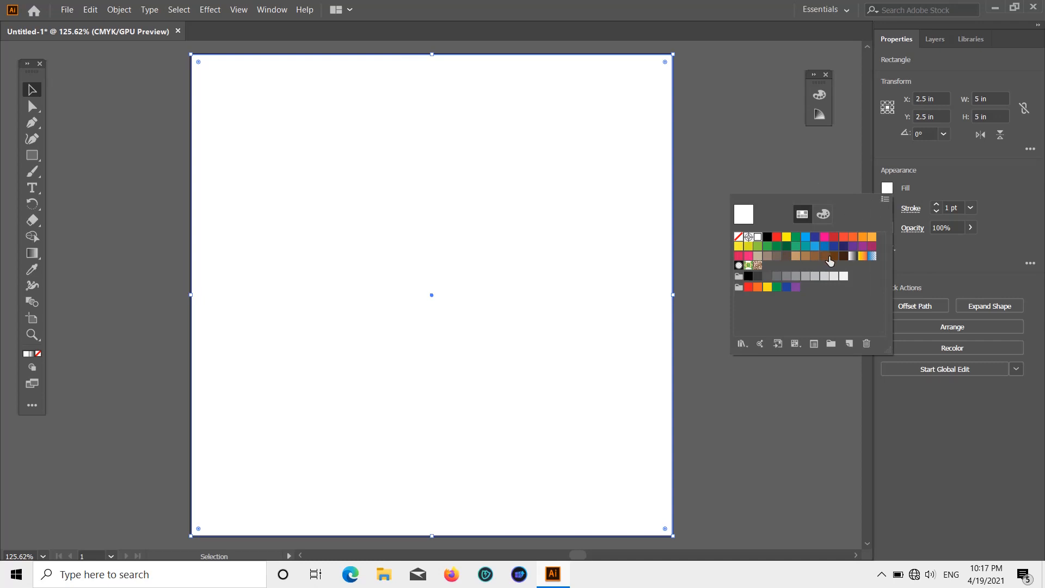
pyautogui.click(758, 276)
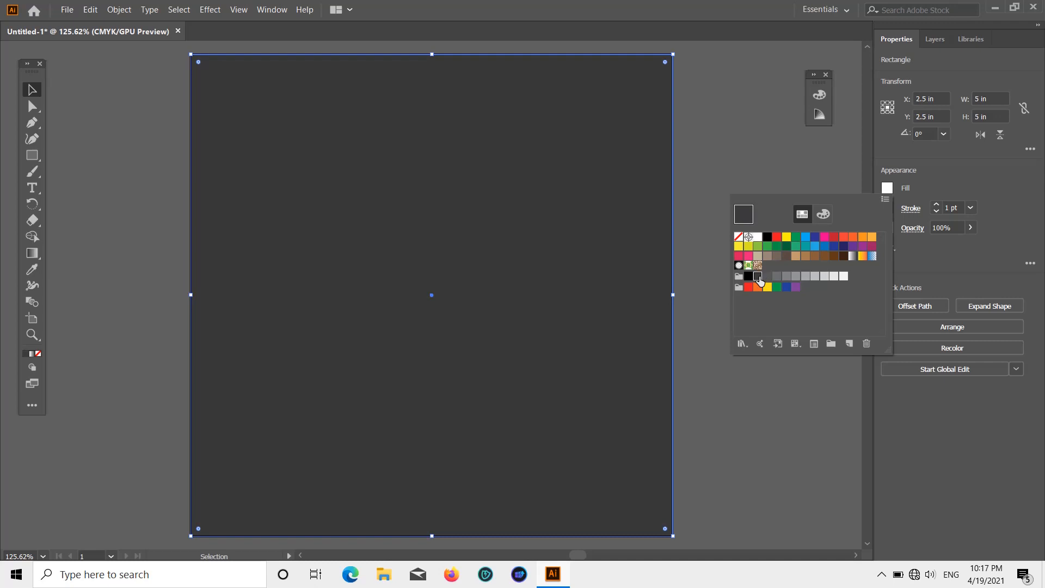
pyautogui.click(788, 257)
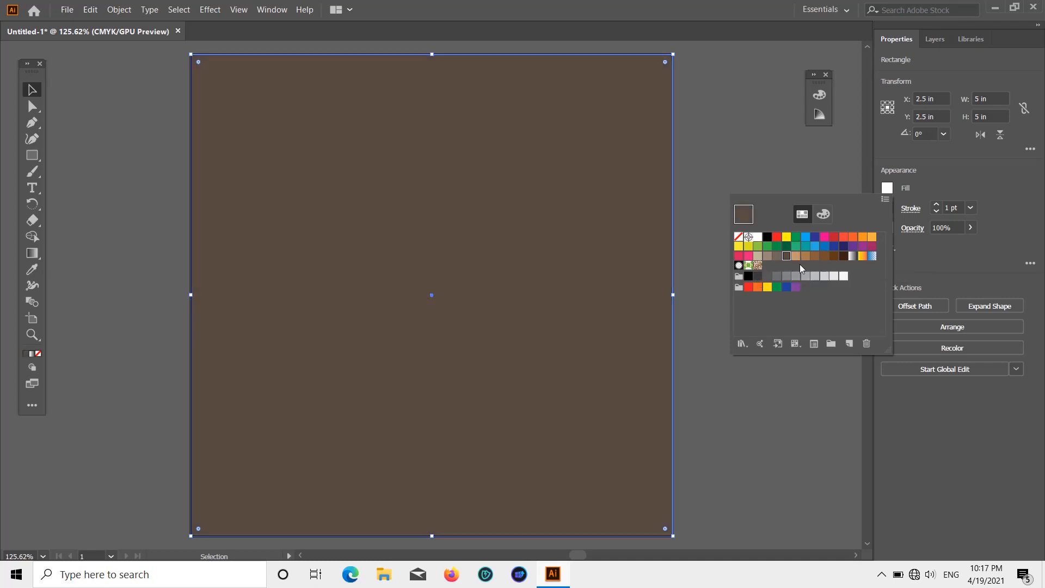
pyautogui.click(759, 276)
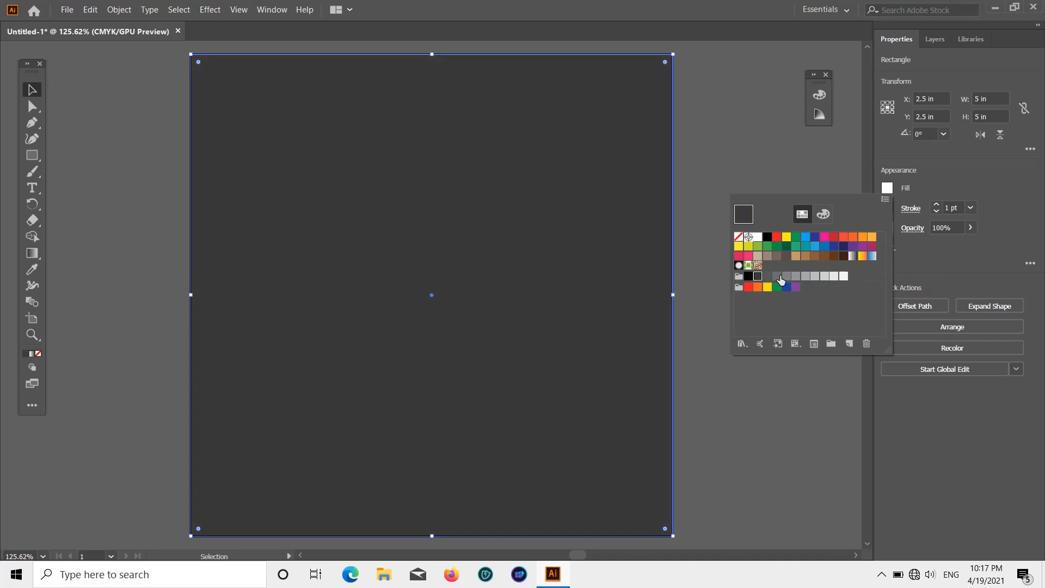
pyautogui.click(33, 91)
pyautogui.click(124, 134)
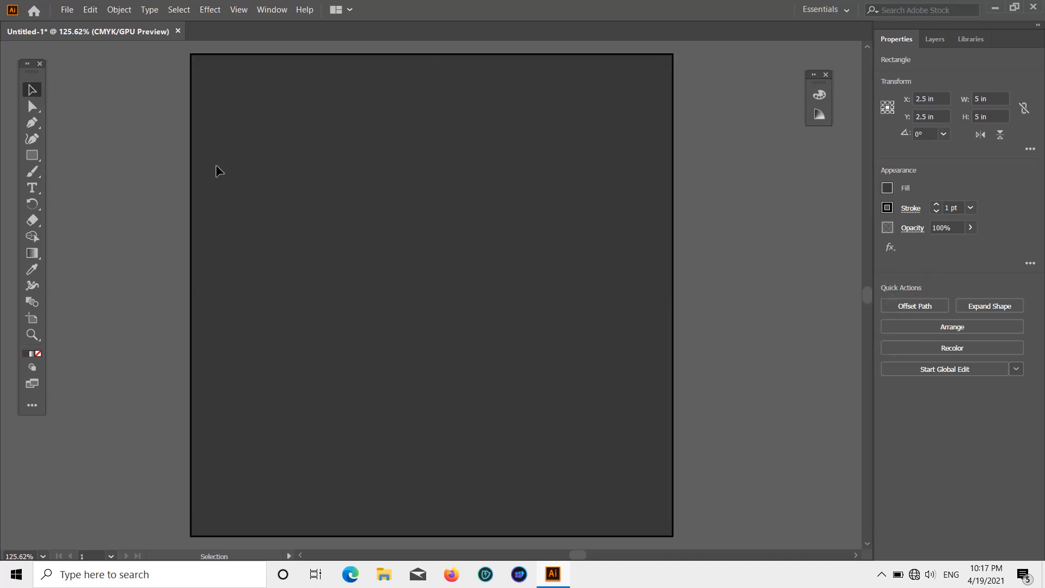
pyautogui.scroll(-1, 579, 273)
pyautogui.scroll(3, 558, 314)
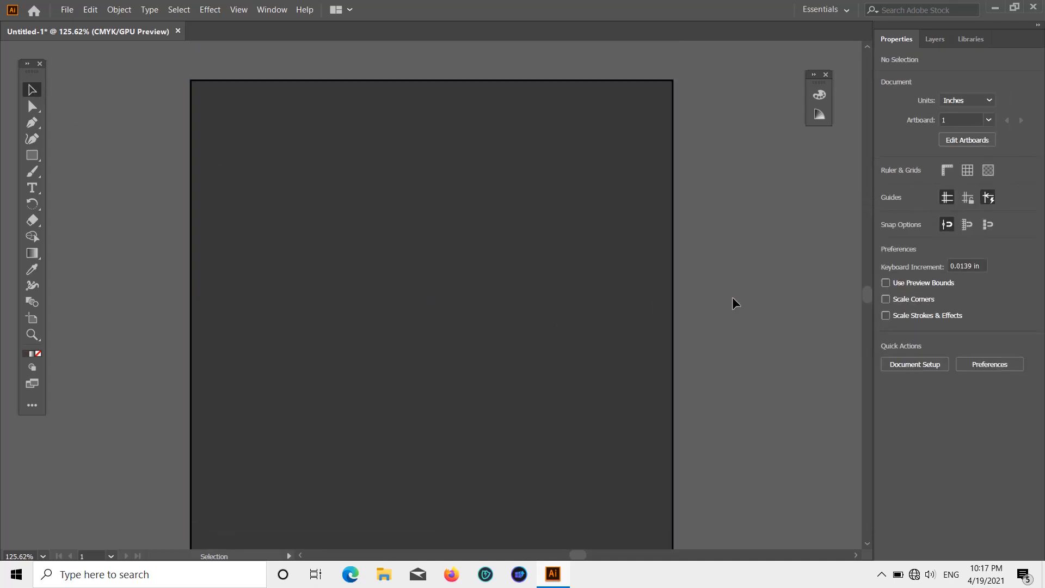
pyautogui.scroll(-1, 740, 281)
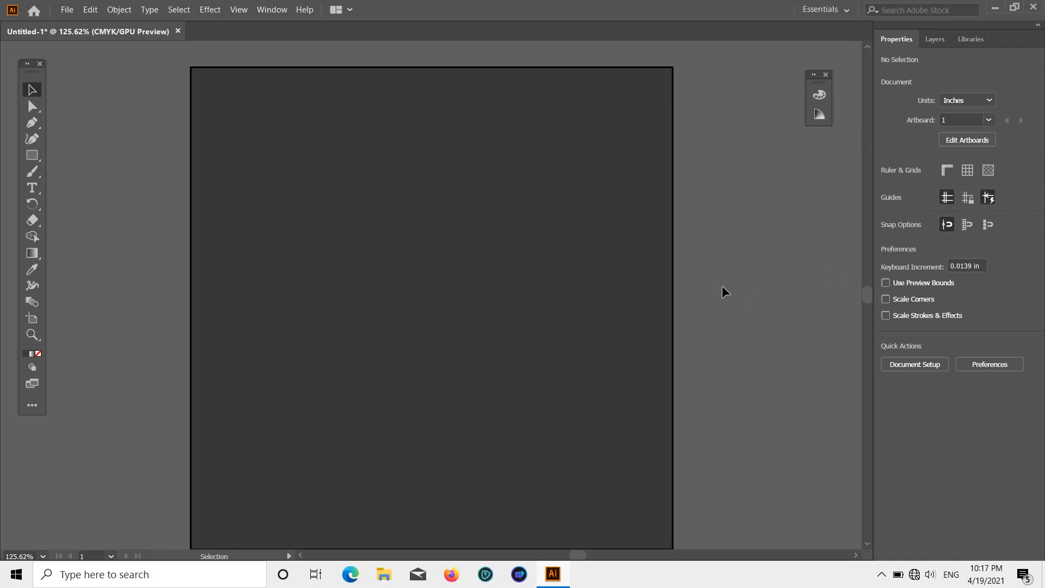
# Step: Remove the stroke from the dark grey background rectangle by setting it to None
pyautogui.click(536, 271)
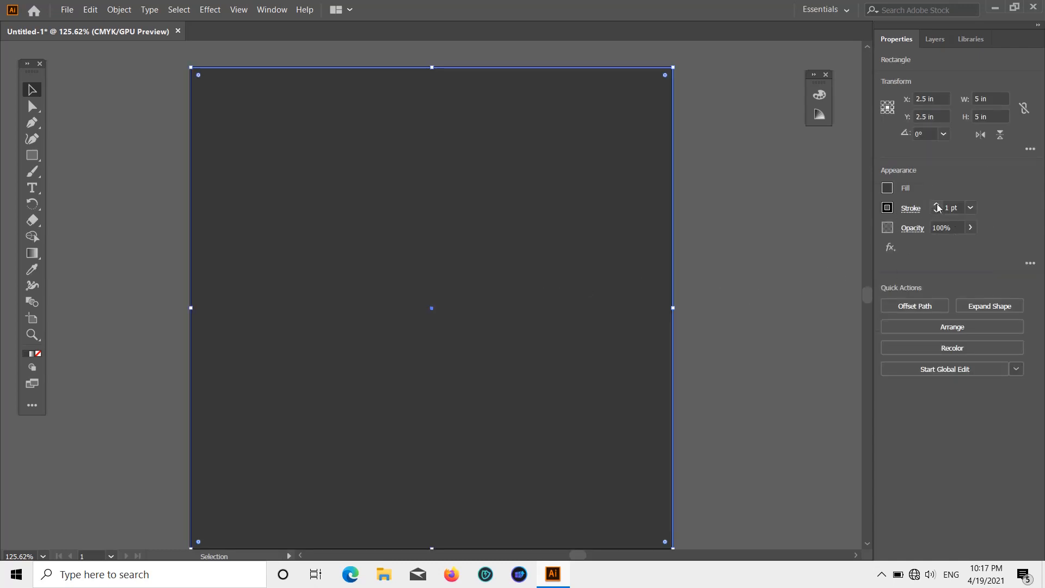
pyautogui.click(888, 210)
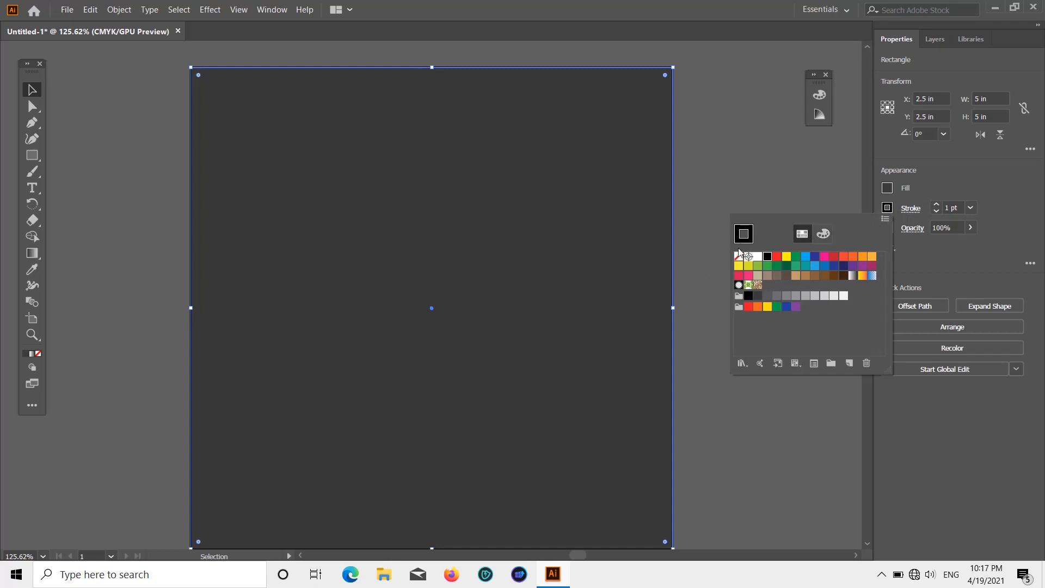
pyautogui.click(739, 256)
pyautogui.click(816, 186)
pyautogui.click(817, 185)
pyautogui.scroll(-3, 812, 190)
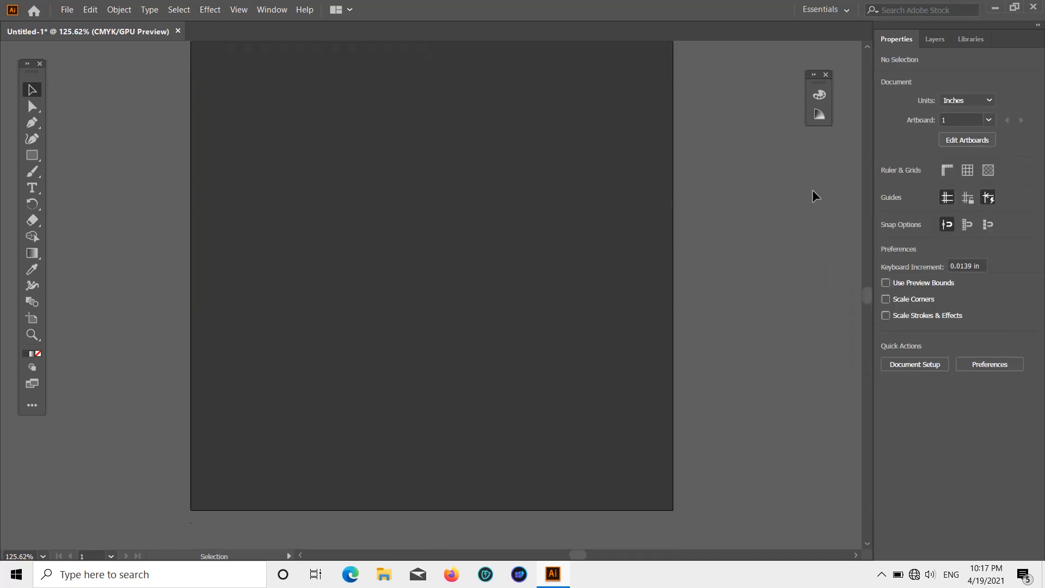
pyautogui.scroll(3, 810, 195)
pyautogui.scroll(-1, 798, 207)
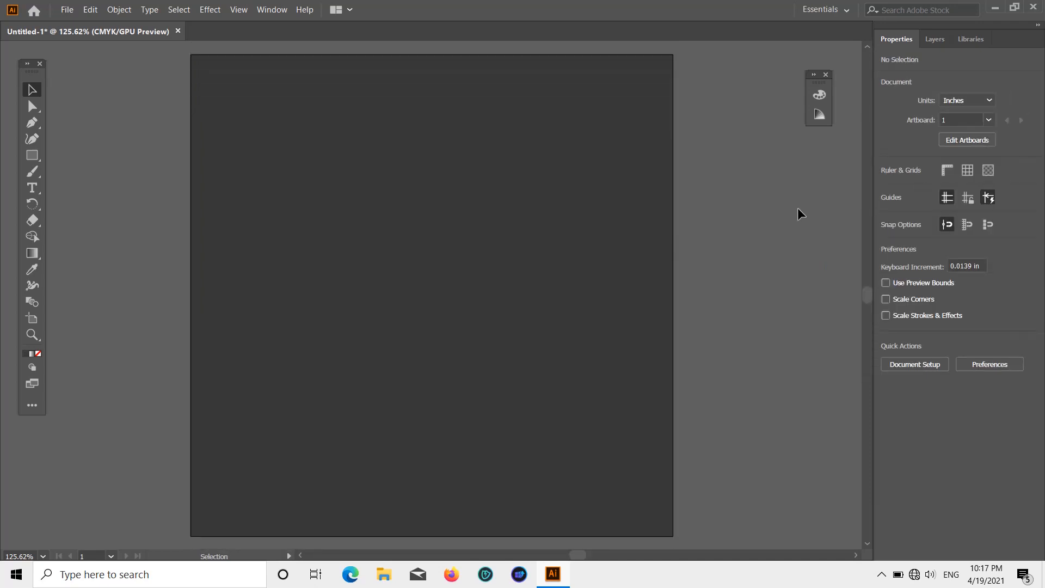
pyautogui.scroll(1, 799, 208)
pyautogui.scroll(-2, 401, 167)
pyautogui.scroll(1, 401, 167)
# Step: Draw a 2.5 × 5 in rectangle covering the right half of the artboard
pyautogui.click(32, 156)
pyautogui.scroll(-2, 717, 82)
pyautogui.scroll(2, 714, 84)
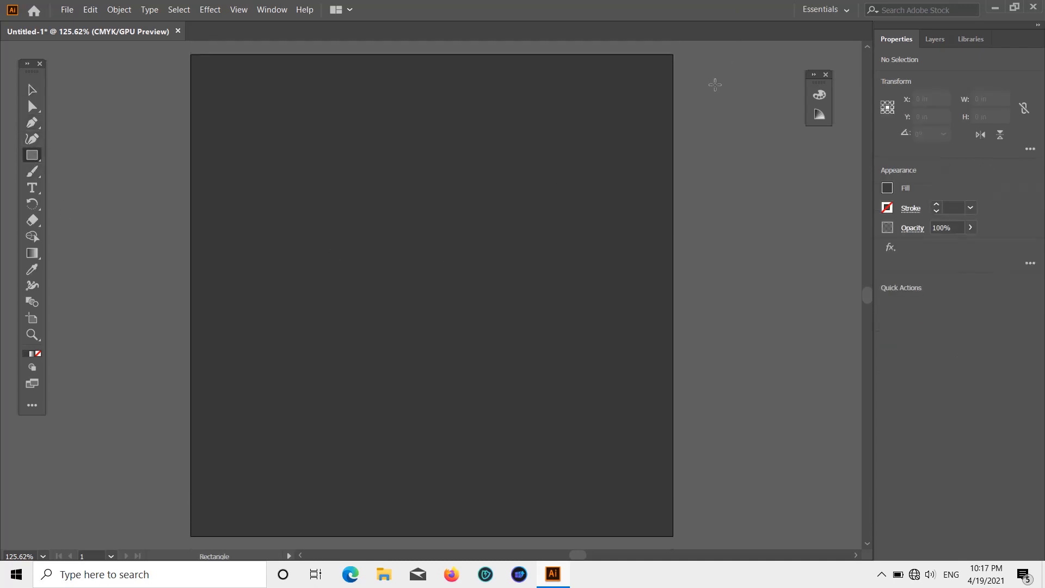
pyautogui.scroll(3, 715, 84)
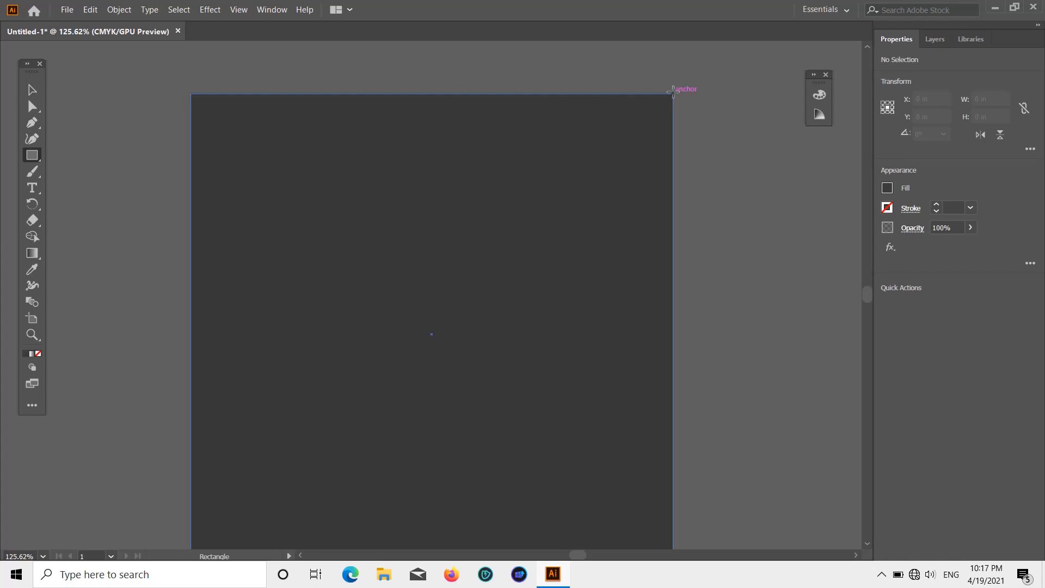
pyautogui.scroll(-1, 674, 92)
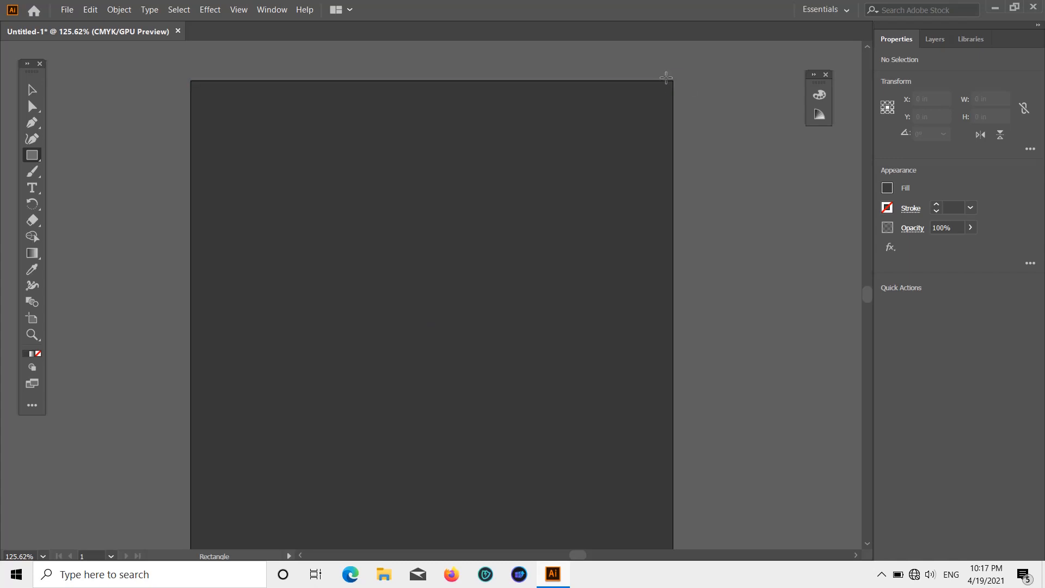
pyautogui.scroll(-1, 666, 77)
pyautogui.scroll(-1, 666, 78)
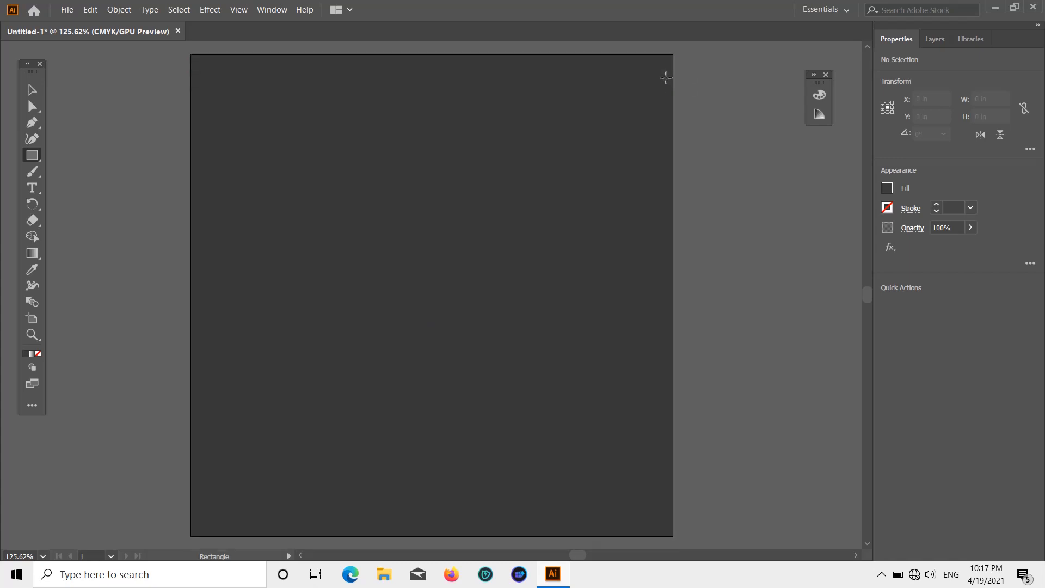
pyautogui.moveTo(674, 55); pyautogui.dragTo(432, 537)
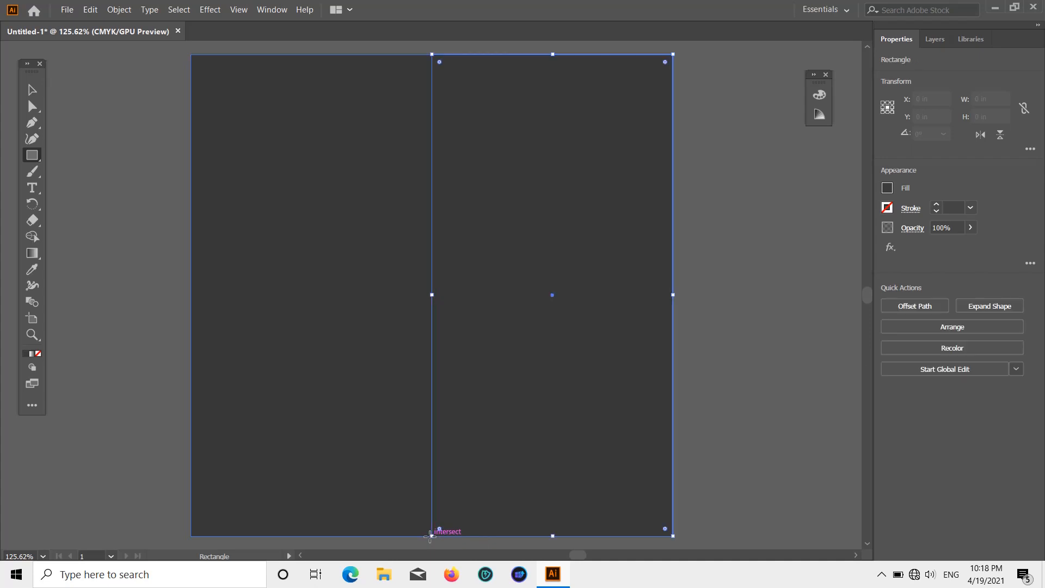
# Step: Fill the right-half rectangle with a light pink of C 7, M 43, Y 0, K 0 and deselect it
pyautogui.click(888, 190)
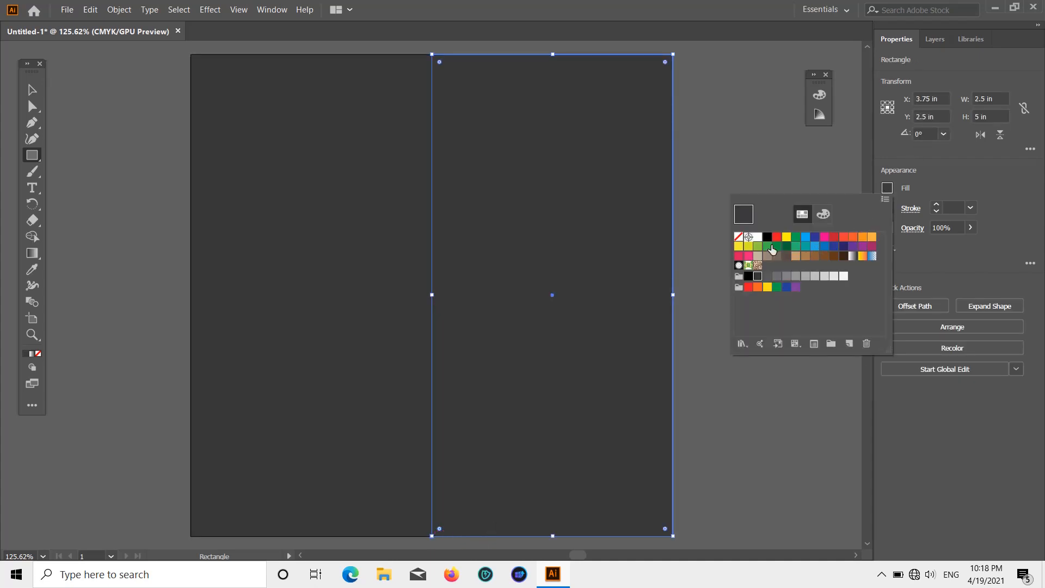
pyautogui.click(822, 216)
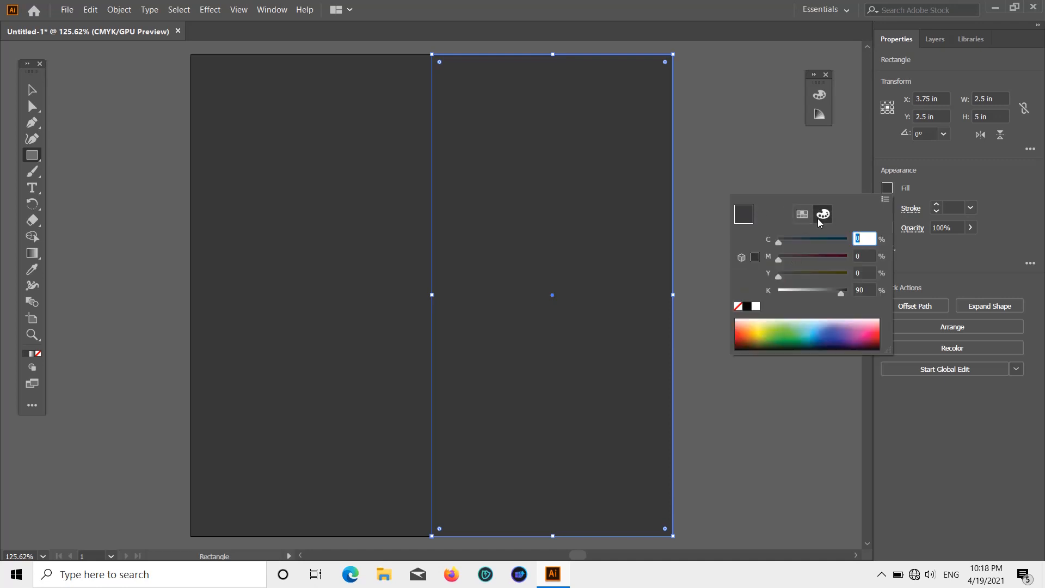
pyautogui.click(853, 325)
pyautogui.click(836, 322)
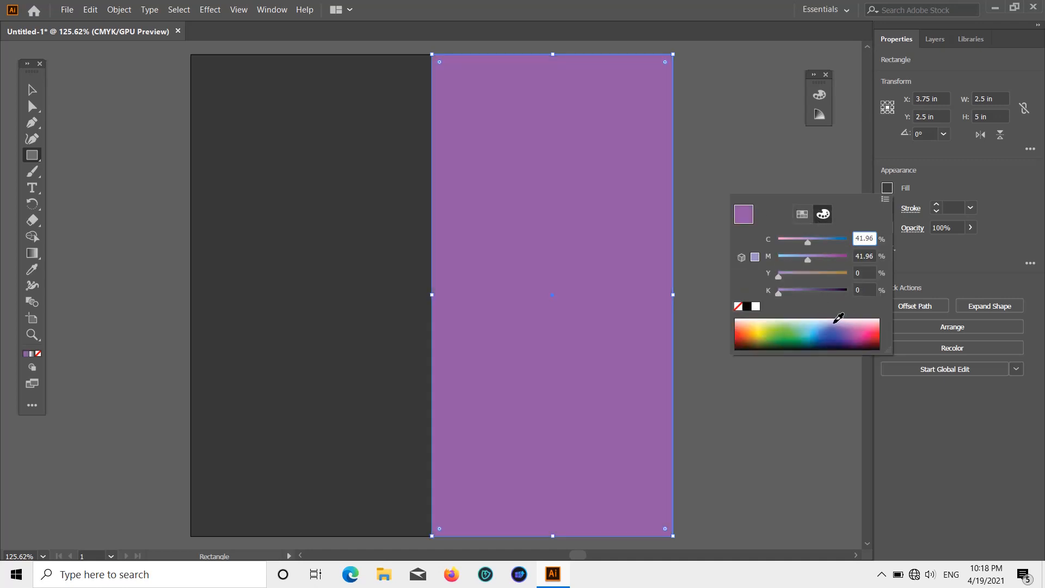
pyautogui.write('7')
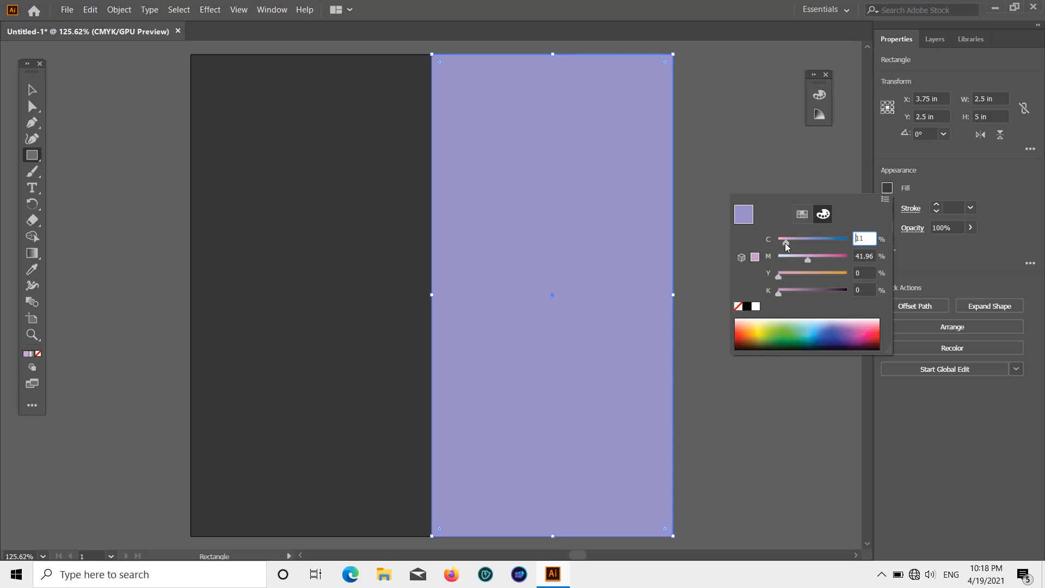
pyautogui.moveTo(808, 259)
pyautogui.mouseDown()
pyautogui.moveTo(788, 265)
pyautogui.moveTo(809, 257)
pyautogui.mouseUp()
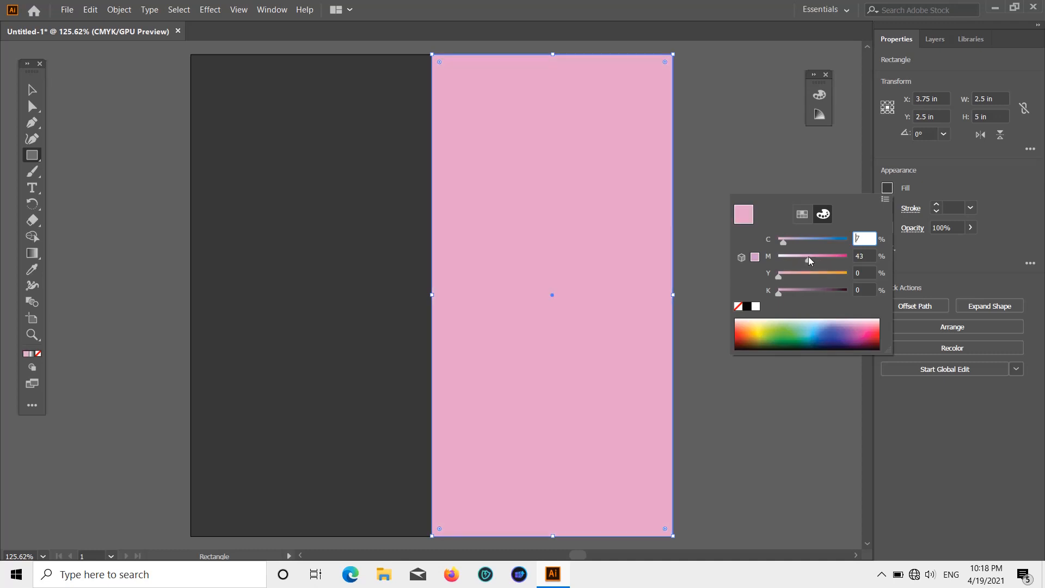
pyautogui.click(1031, 164)
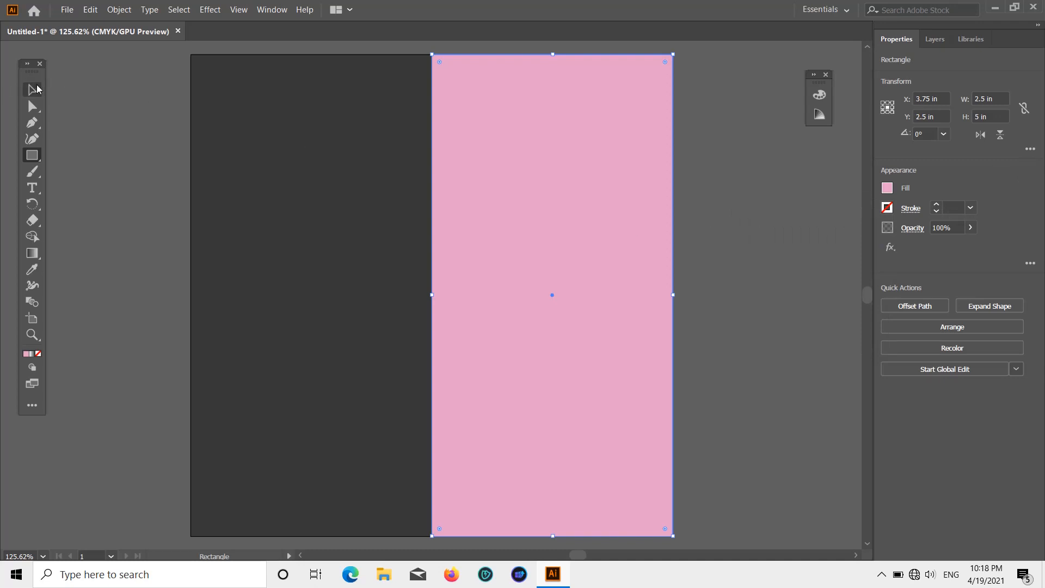
pyautogui.click(37, 87)
pyautogui.click(700, 130)
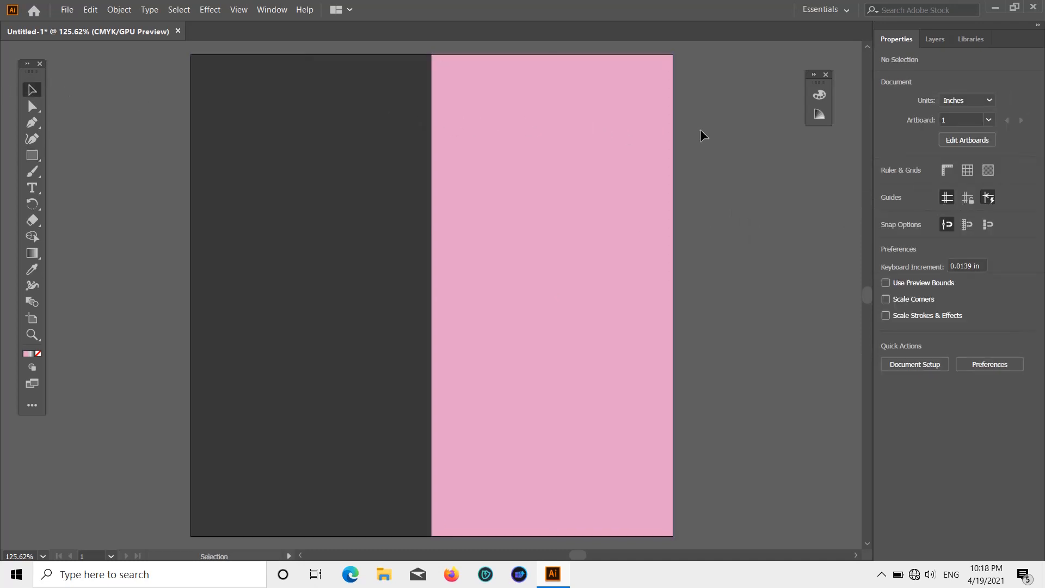
# Step: Align the pink rectangle's top edge with the top edge of the artboard
pyautogui.scroll(-1, 700, 129)
pyautogui.scroll(2, 700, 129)
pyautogui.click(619, 152)
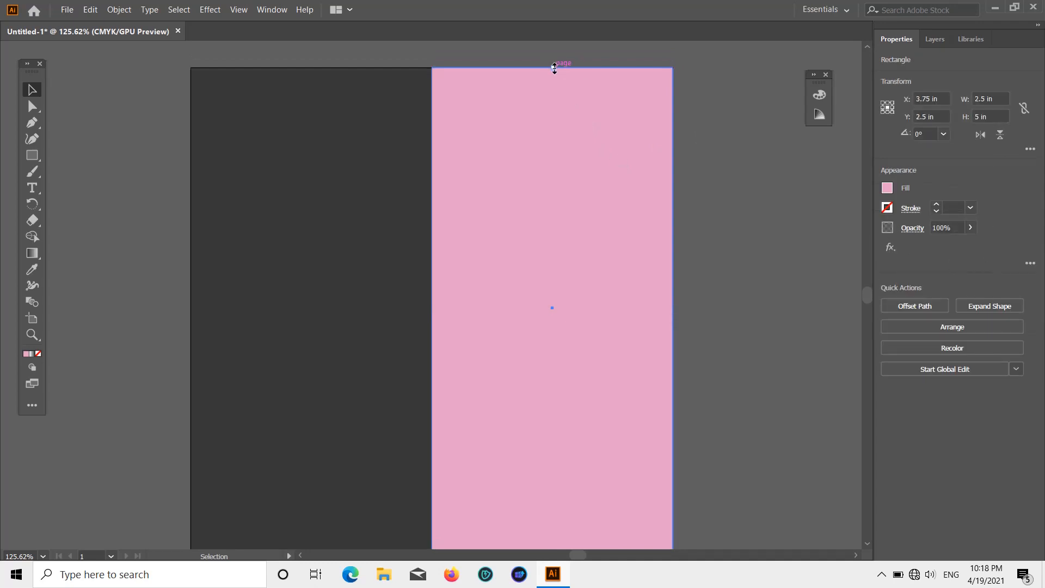
pyautogui.moveTo(553, 66); pyautogui.dragTo(554, 70)
pyautogui.click(719, 157)
pyautogui.scroll(-2, 718, 157)
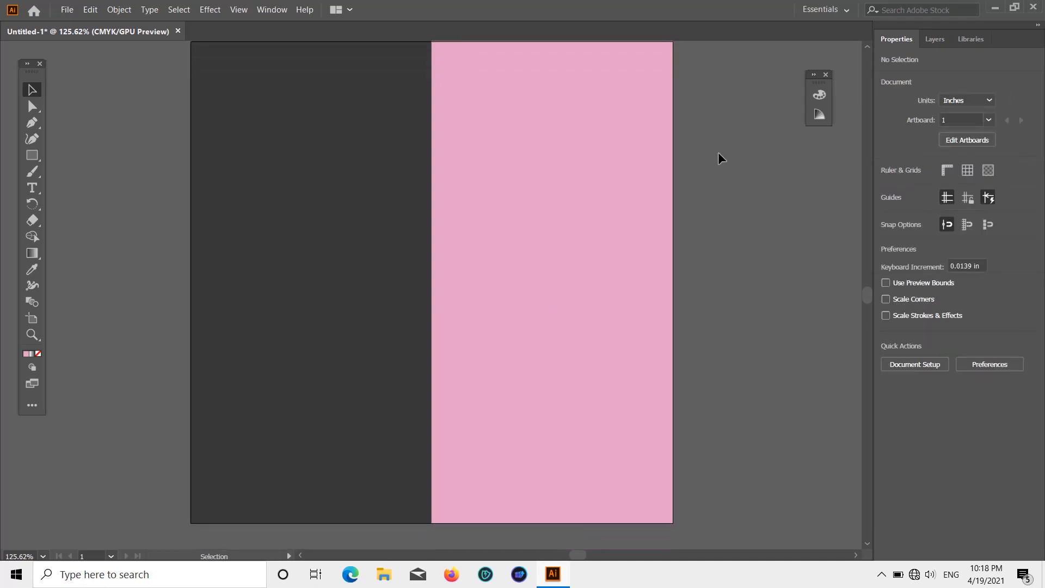
# Step: Fine-tune the pink rectangle's top edge so it sits exactly on the artboard boundary and deselect it
pyautogui.keyDown('alt'); pyautogui.scroll(3, 566, 48); pyautogui.keyUp('alt')
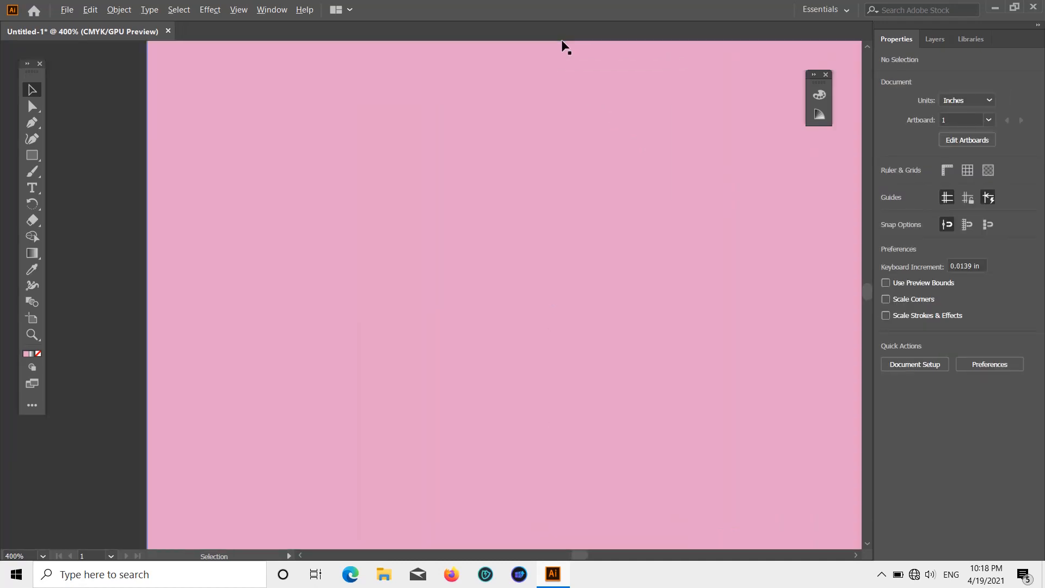
pyautogui.scroll(5, 574, 149)
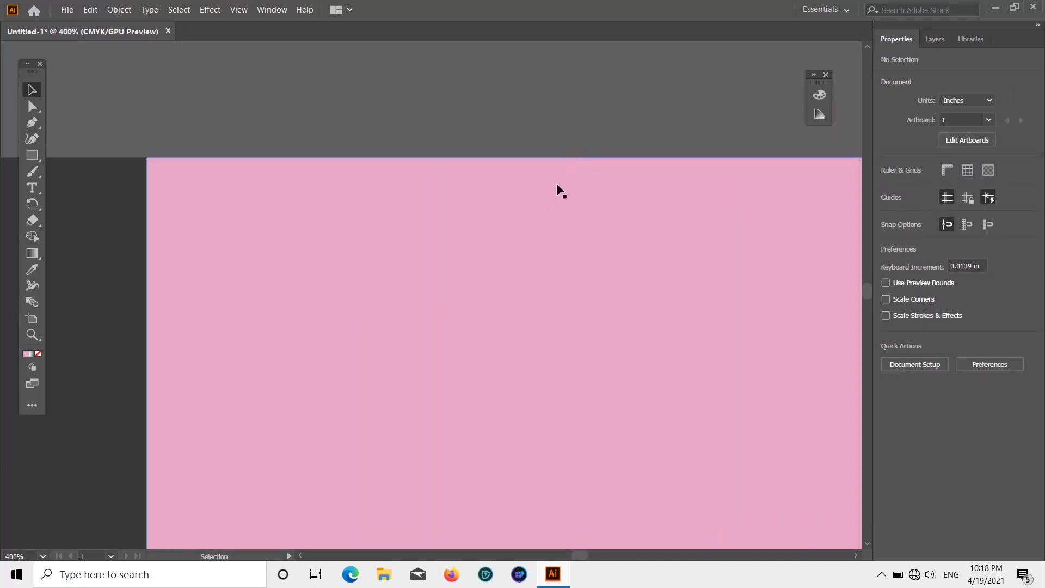
pyautogui.keyDown('alt'); pyautogui.scroll(3, 553, 224); pyautogui.keyUp('alt')
pyautogui.scroll(2, 547, 148)
pyautogui.scroll(1, 544, 142)
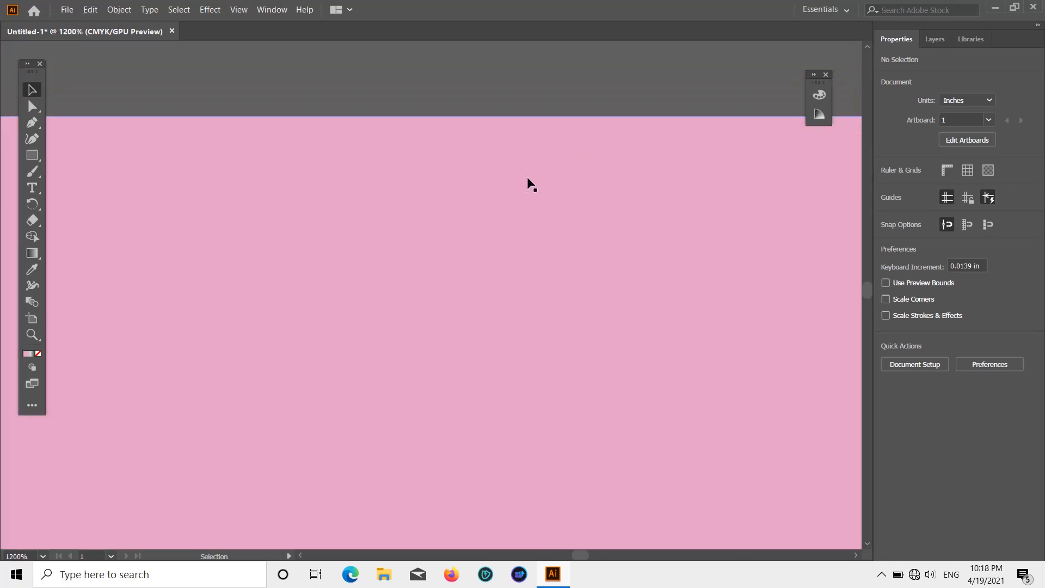
pyautogui.click(531, 174)
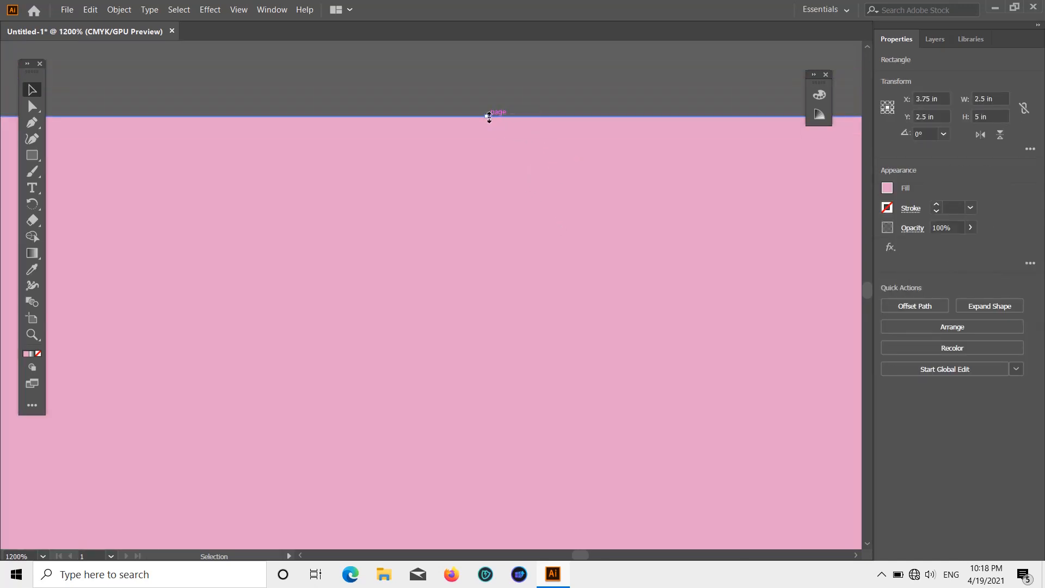
pyautogui.moveTo(487, 117); pyautogui.dragTo(489, 118)
pyautogui.click(506, 76)
pyautogui.scroll(-8, 507, 76)
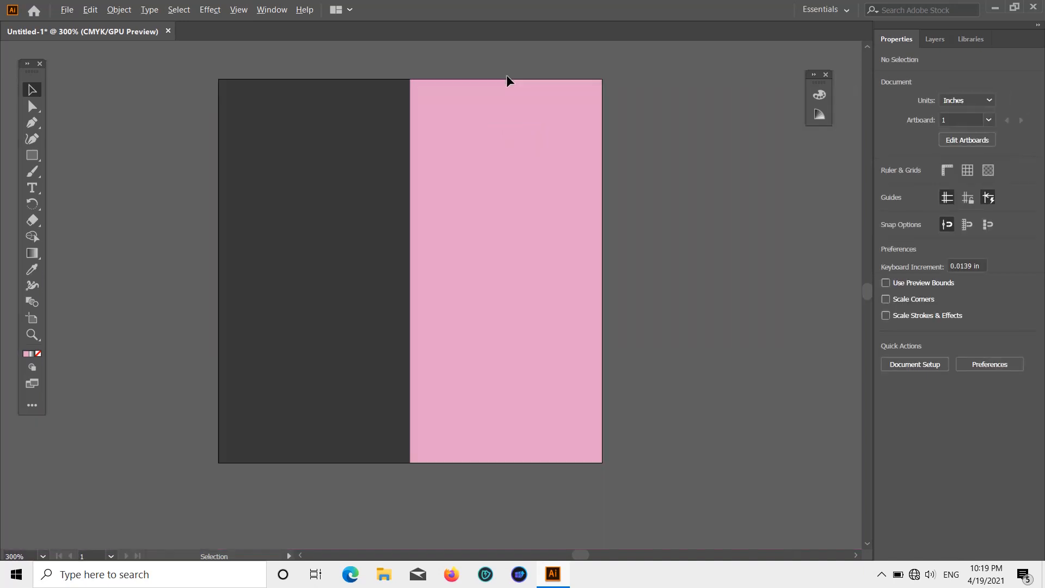
pyautogui.scroll(1, 526, 243)
pyautogui.scroll(3, 525, 238)
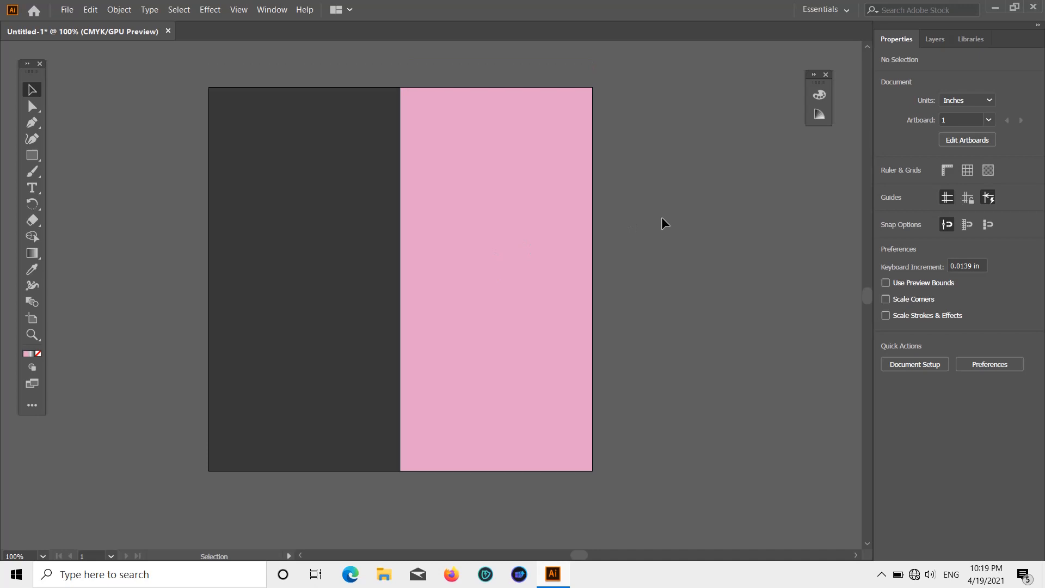
# Step: Place the photo of the woman in the black hat from the Desktop at about 2.88 × 3.84 in, overlapping the grey and pink halves
pyautogui.click(33, 158)
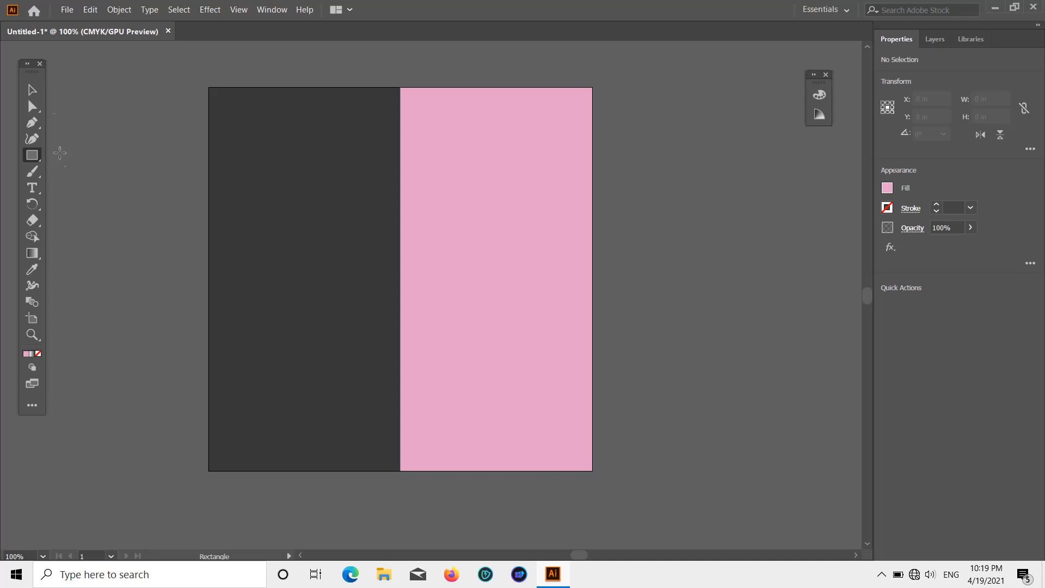
pyautogui.click(32, 91)
pyautogui.click(67, 9)
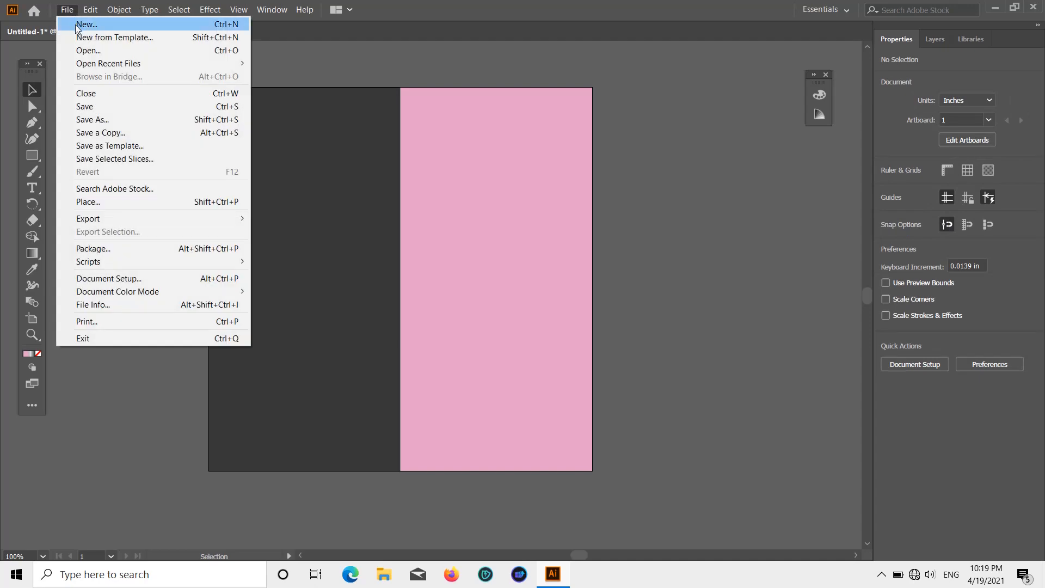
pyautogui.click(129, 200)
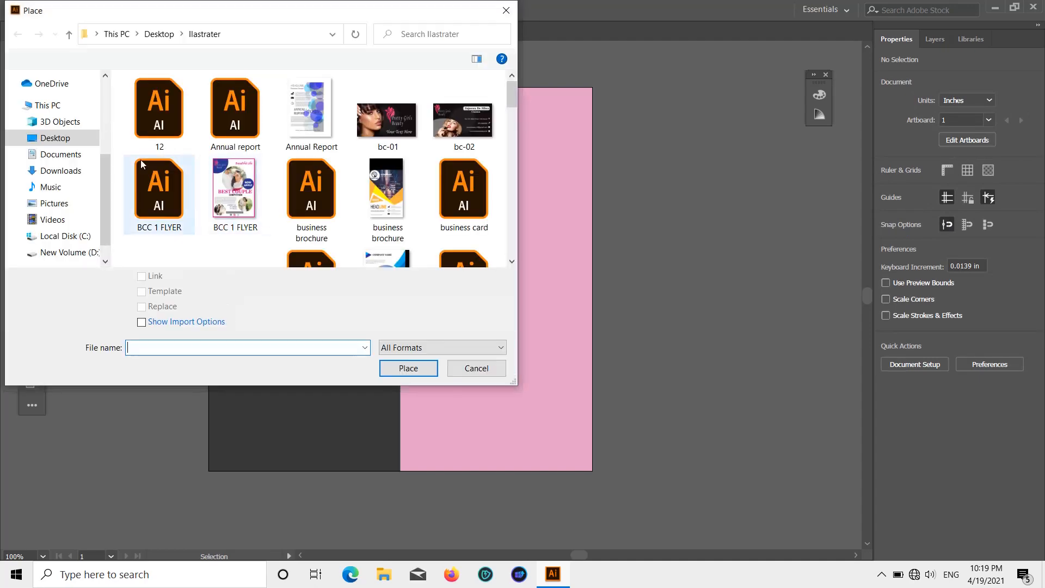
pyautogui.scroll(5, 49, 163)
pyautogui.click(51, 106)
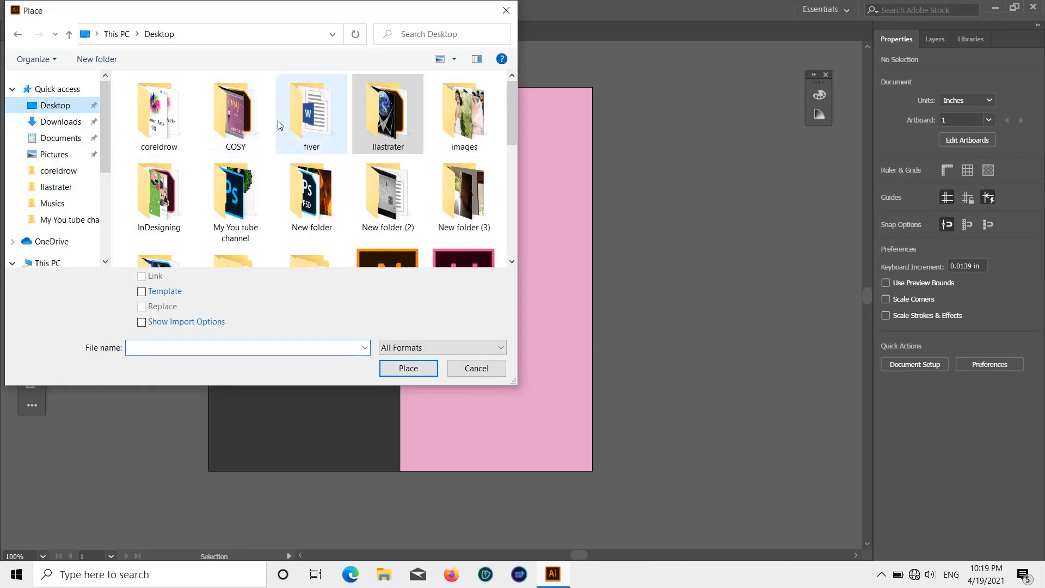
pyautogui.scroll(-10, 305, 163)
pyautogui.click(292, 137)
pyautogui.doubleClick(292, 136)
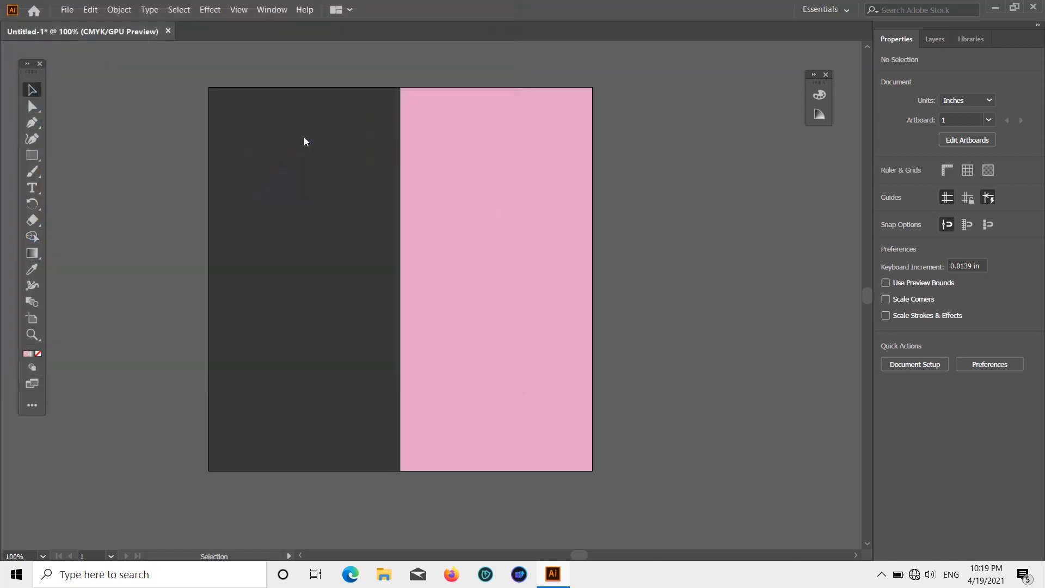
pyautogui.scroll(1, 254, 125)
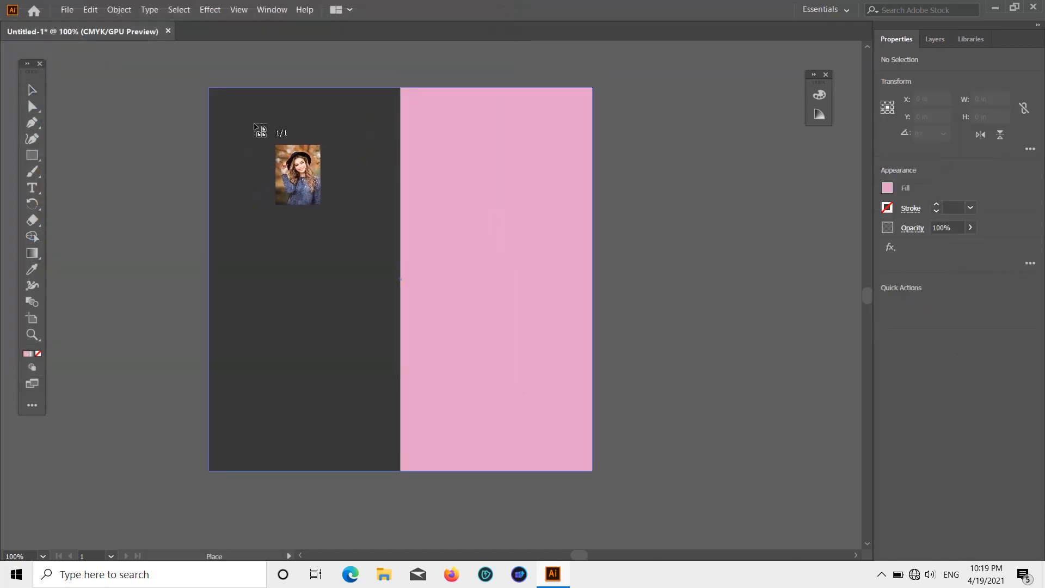
pyautogui.moveTo(224, 119)
pyautogui.mouseDown()
pyautogui.moveTo(404, 212)
pyautogui.moveTo(497, 317)
pyautogui.moveTo(567, 374)
pyautogui.moveTo(658, 411)
pyautogui.mouseUp()
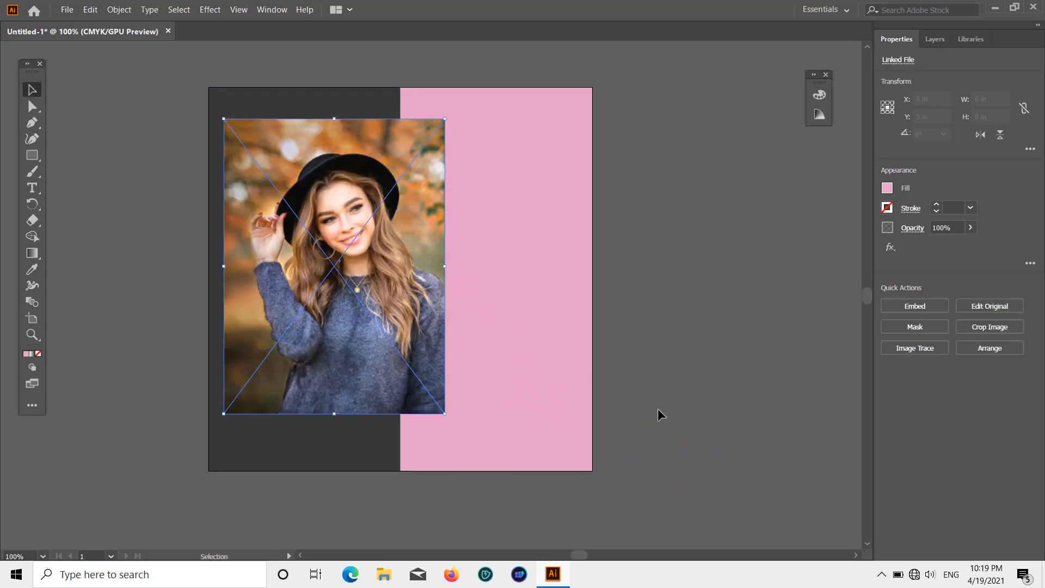
# Step: Move the placed photo slightly upward and deselect it
pyautogui.click(115, 164)
pyautogui.scroll(-1, 115, 165)
pyautogui.scroll(1, 115, 166)
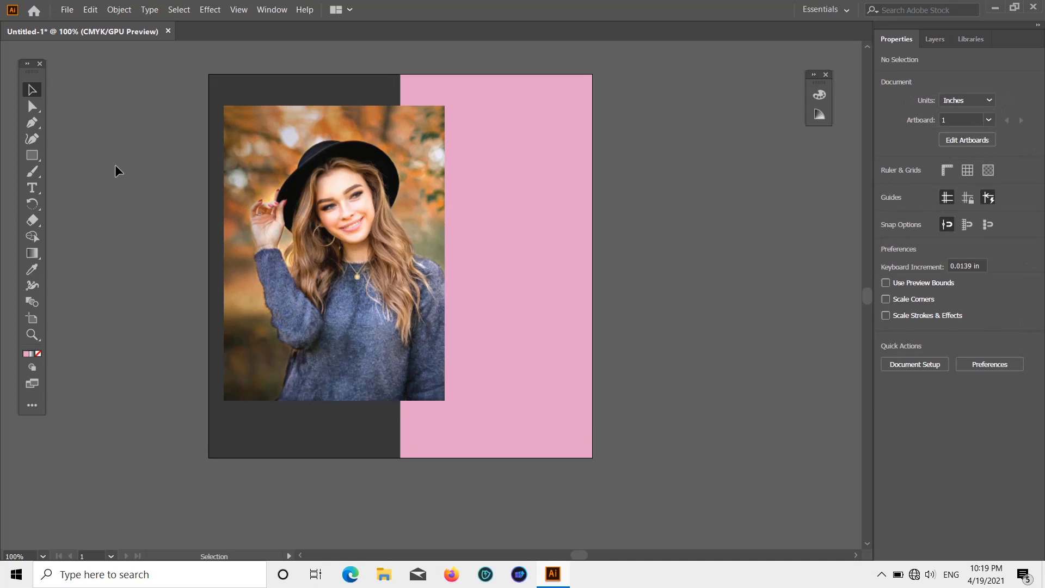
pyautogui.moveTo(345, 282); pyautogui.dragTo(344, 278)
pyautogui.click(791, 264)
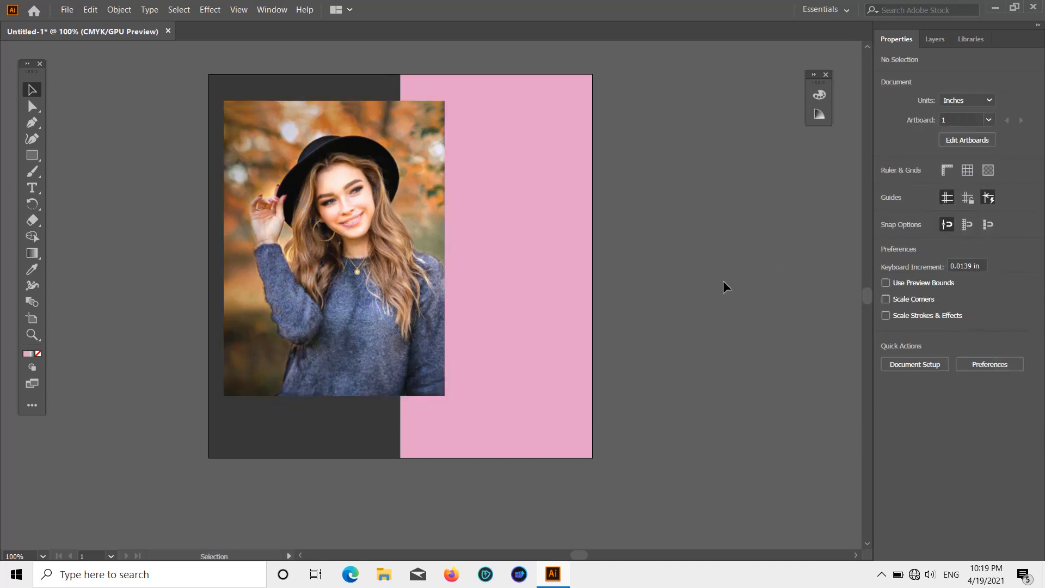
# Step: Show the document rulers and return to the Selection tool
pyautogui.scroll(-1, 702, 289)
pyautogui.scroll(1, 659, 272)
pyautogui.click(32, 127)
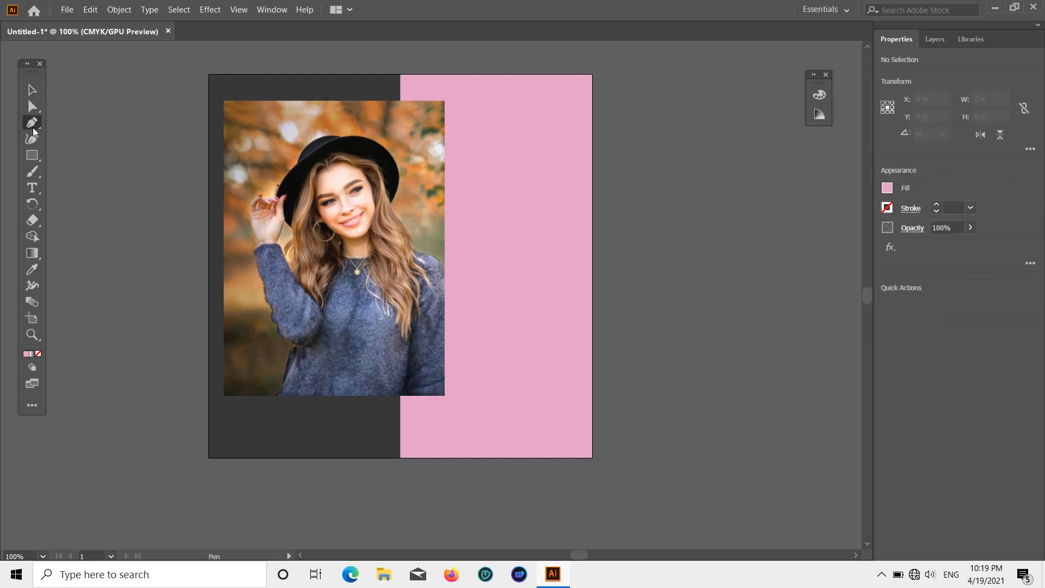
pyautogui.click(238, 10)
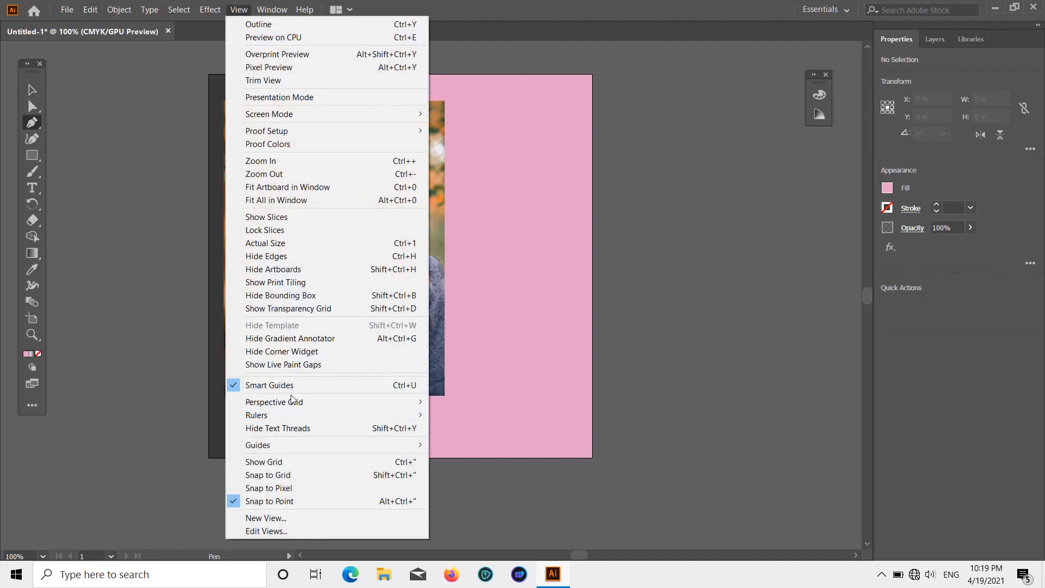
pyautogui.moveTo(289, 417)
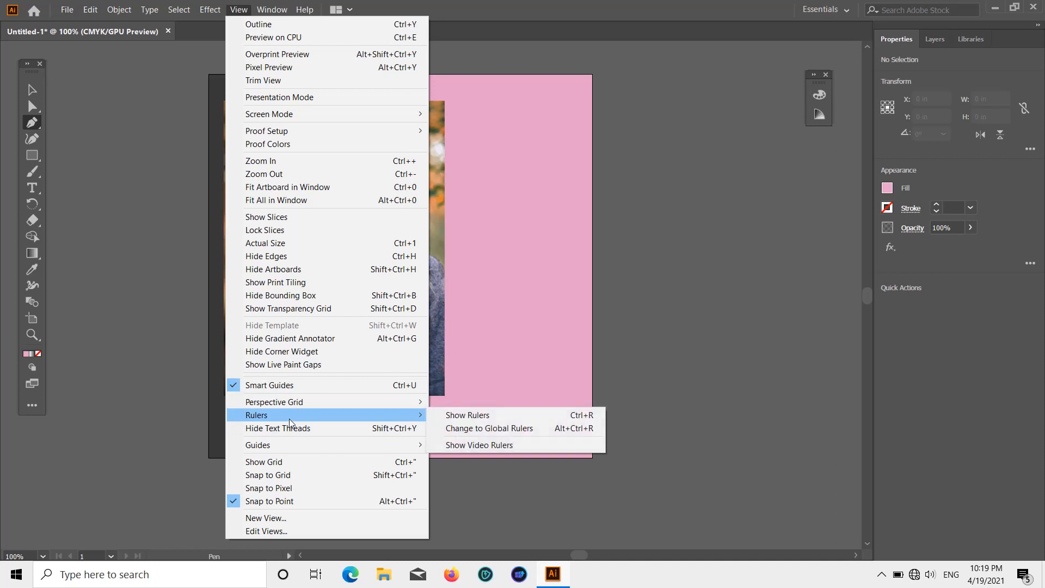
pyautogui.click(439, 416)
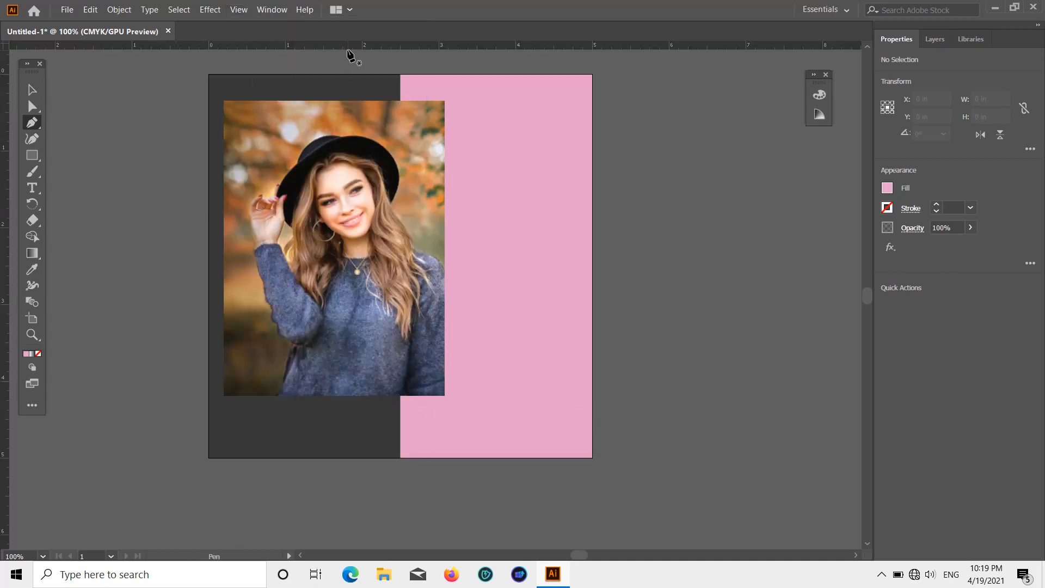
pyautogui.click(31, 89)
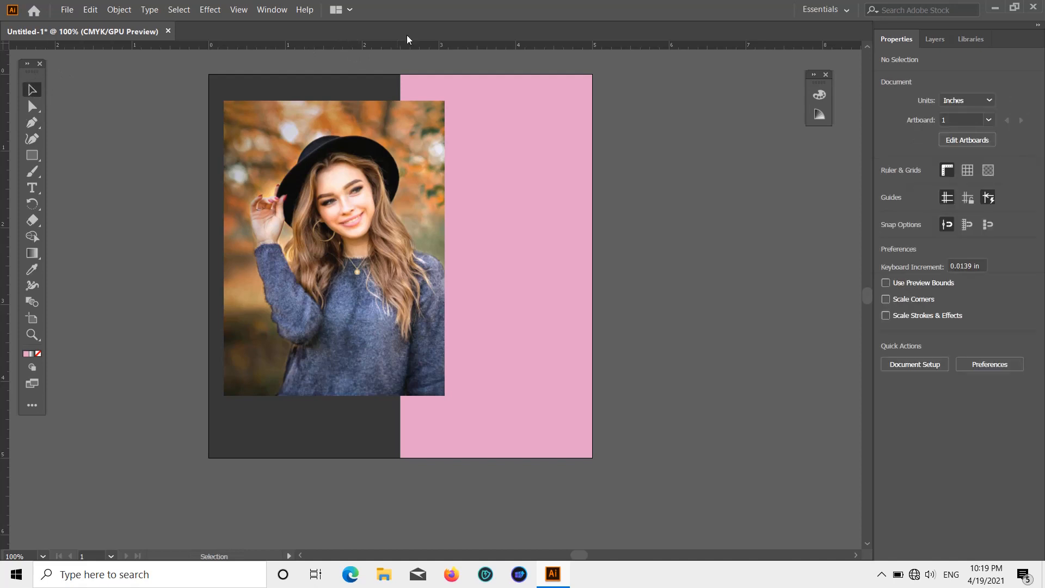
# Step: Shift the photo slightly down and right and add a horizontal ruler guide above it at about Y 0.2 in
pyautogui.moveTo(327, 207); pyautogui.dragTo(326, 207)
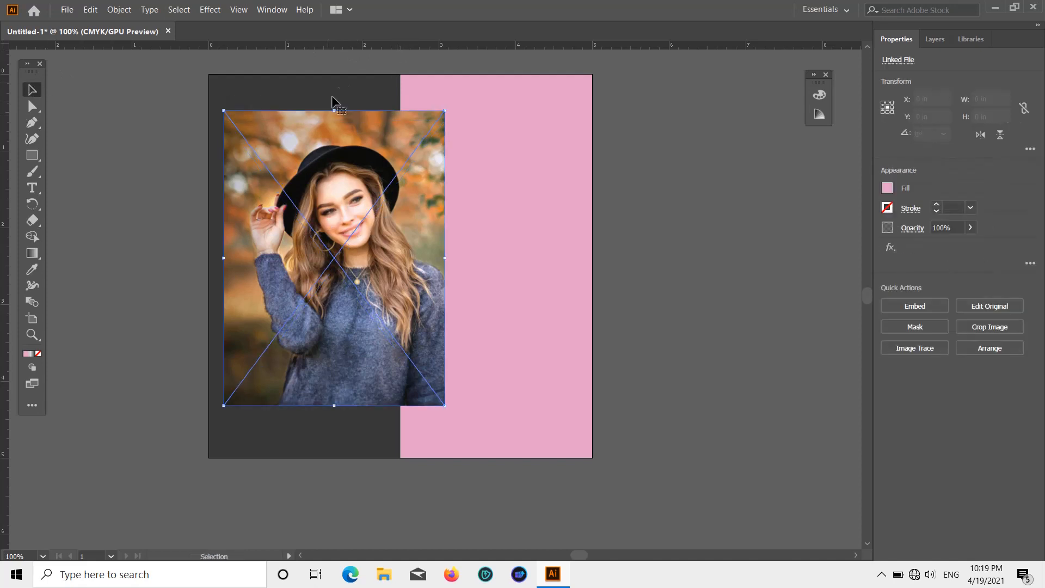
pyautogui.click(342, 55)
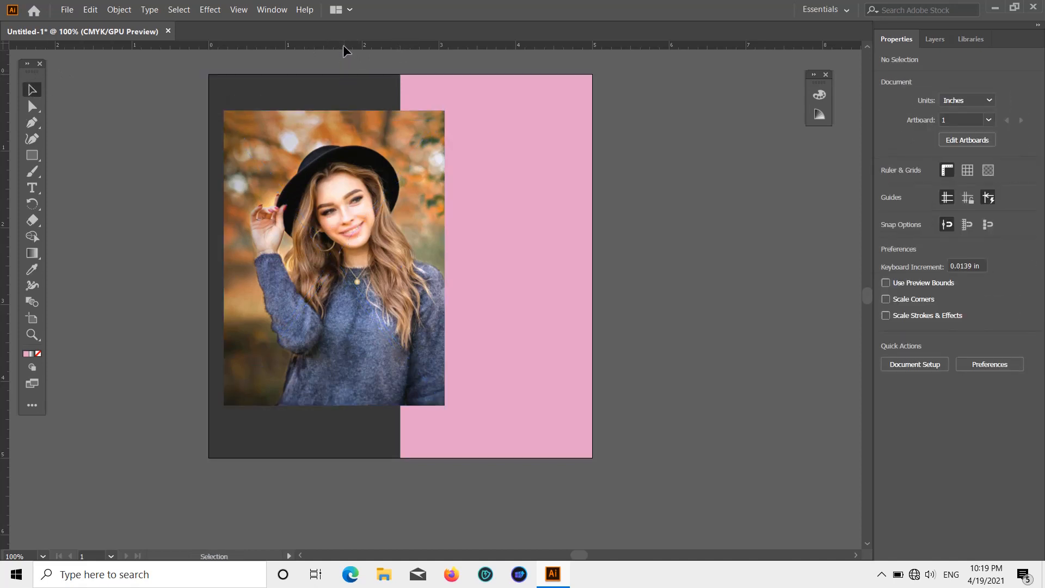
pyautogui.moveTo(343, 44); pyautogui.dragTo(342, 63)
pyautogui.moveTo(346, 92); pyautogui.dragTo(347, 88)
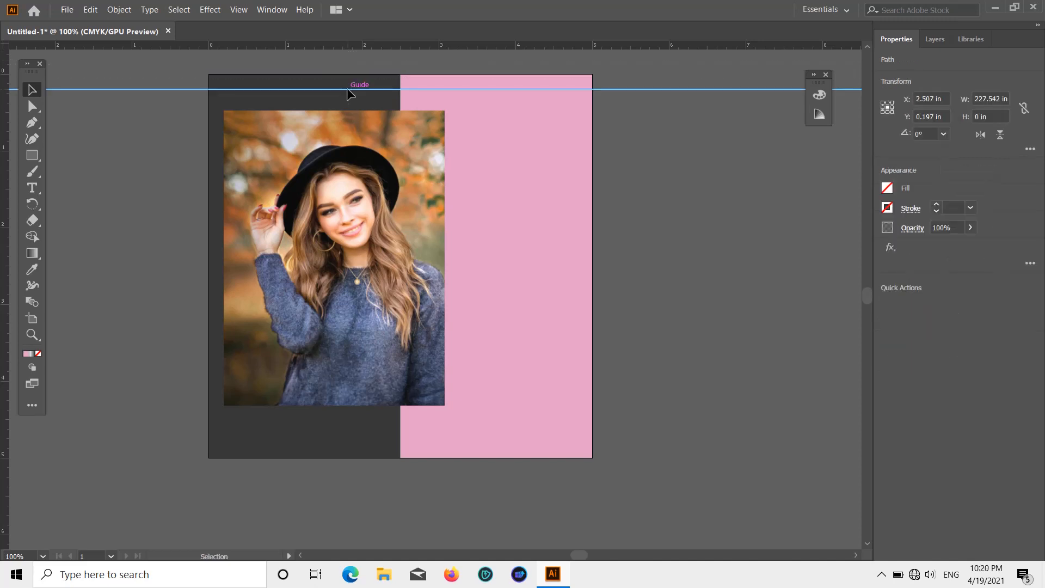
pyautogui.moveTo(305, 258); pyautogui.dragTo(321, 258)
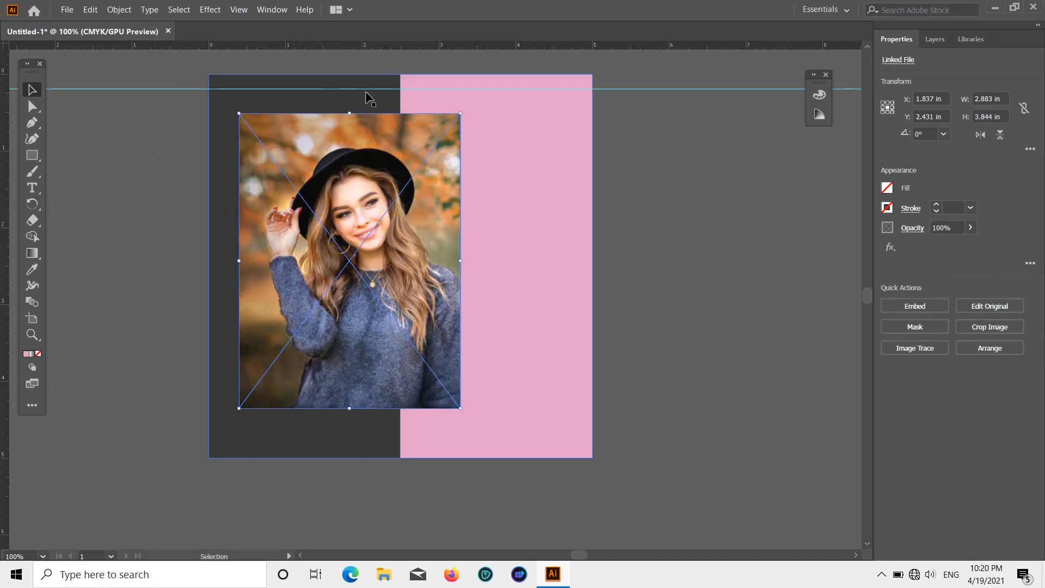
# Step: Move the horizontal guide to about Y 0.25 in and add a vertical guide at about X 0.25 in
pyautogui.keyDown('shift'); pyautogui.click(380, 90); pyautogui.keyUp('shift')
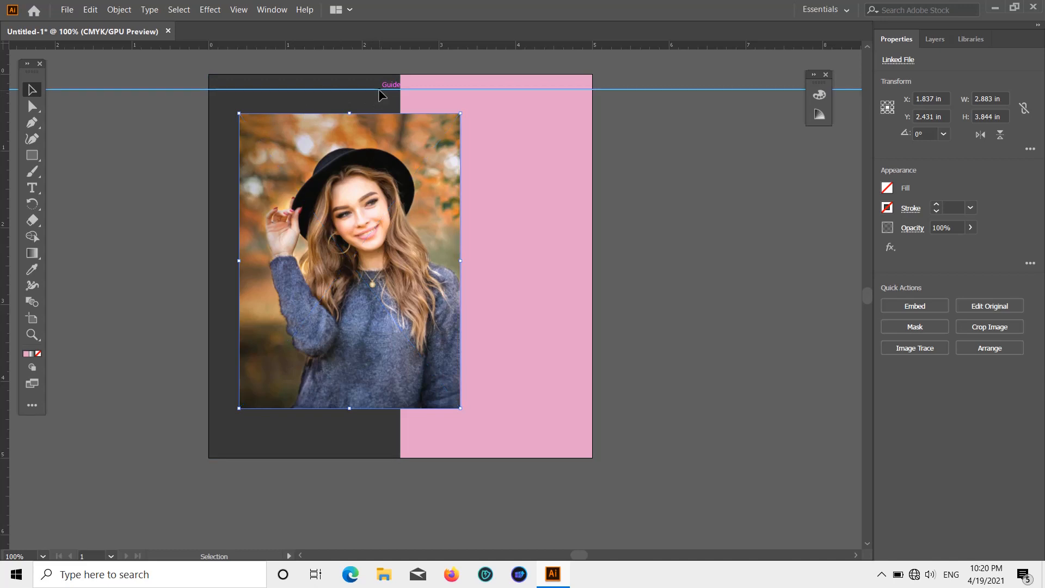
pyautogui.moveTo(378, 89); pyautogui.dragTo(378, 93)
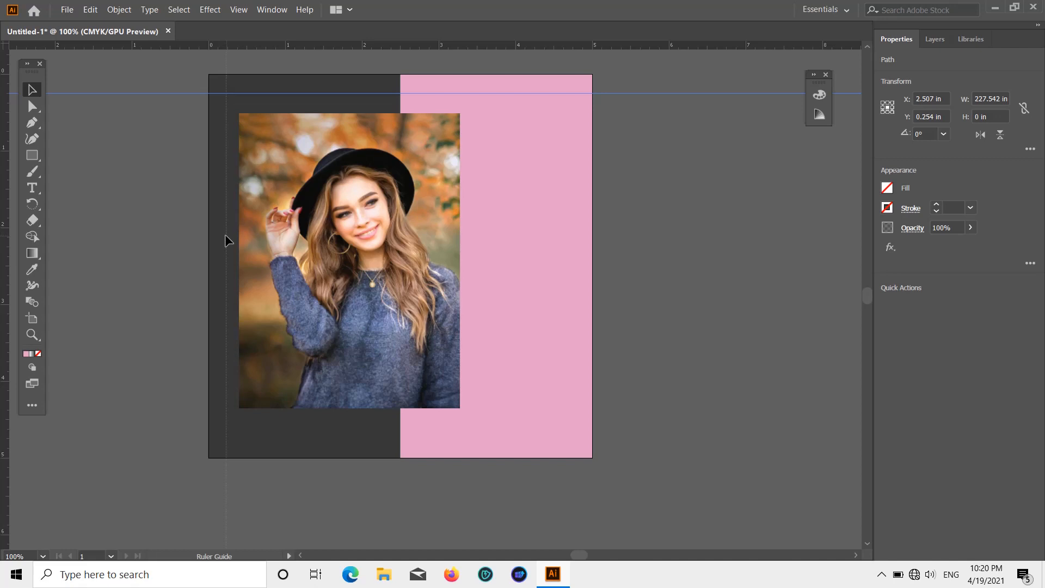
pyautogui.moveTo(225, 235); pyautogui.dragTo(227, 237)
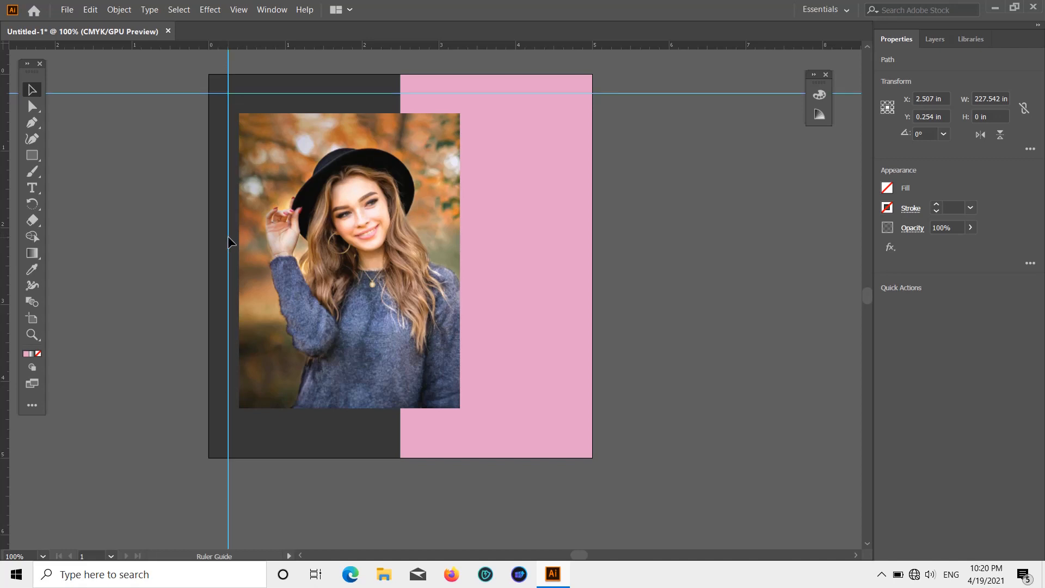
# Step: Move the photo slightly right and up inside the two guides and deselect it
pyautogui.click(661, 245)
pyautogui.moveTo(393, 236)
pyautogui.mouseDown()
pyautogui.moveTo(394, 225)
pyautogui.moveTo(398, 233)
pyautogui.mouseUp()
pyautogui.click(673, 197)
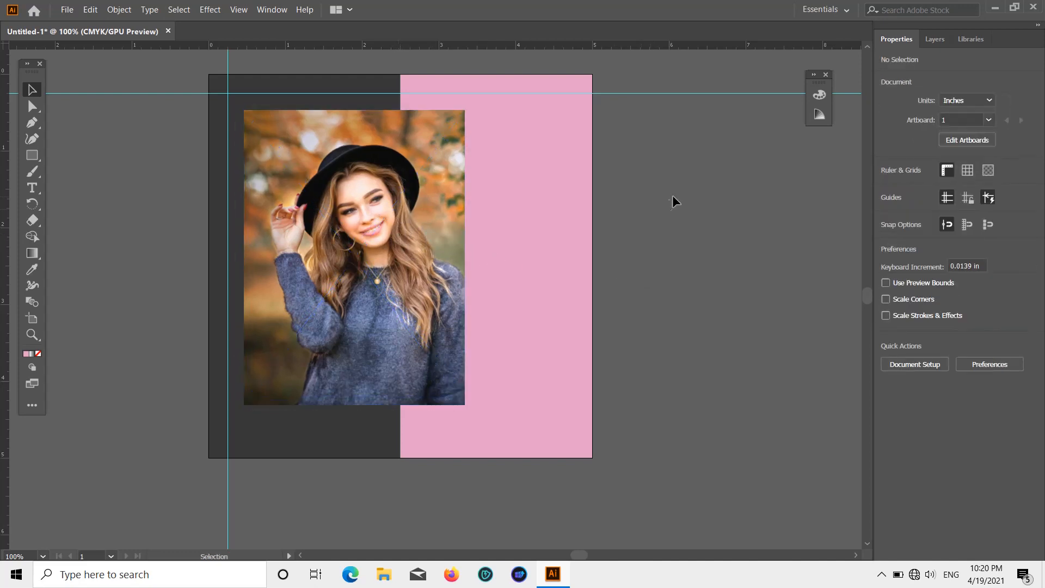
pyautogui.scroll(-2, 665, 247)
pyautogui.scroll(3, 665, 247)
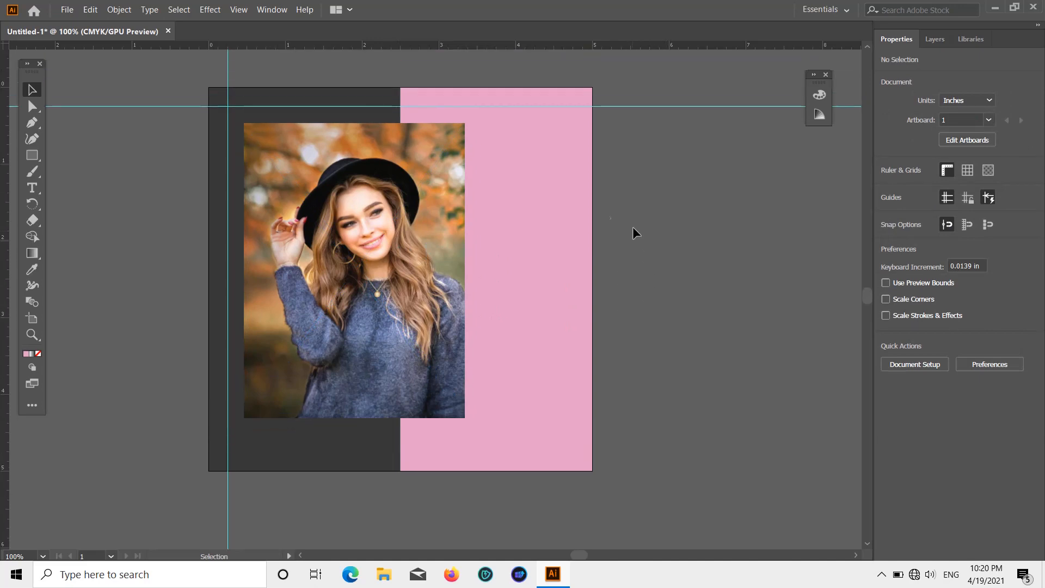
# Step: Draw a square about 1.07 × 1.07 in on the pink panel beside the lower part of the photo
pyautogui.click(32, 124)
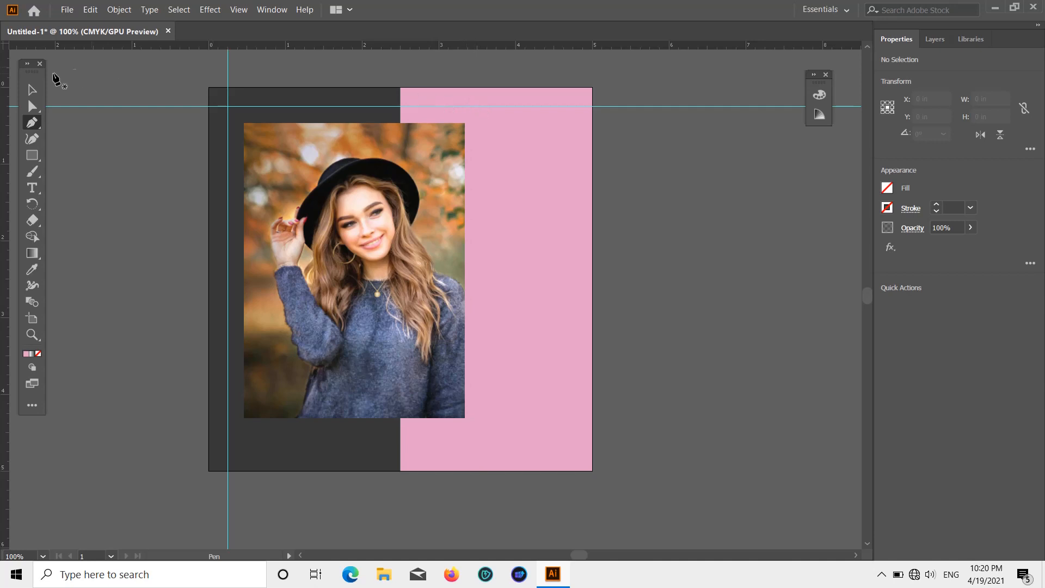
pyautogui.click(33, 156)
pyautogui.moveTo(497, 278); pyautogui.dragTo(494, 307)
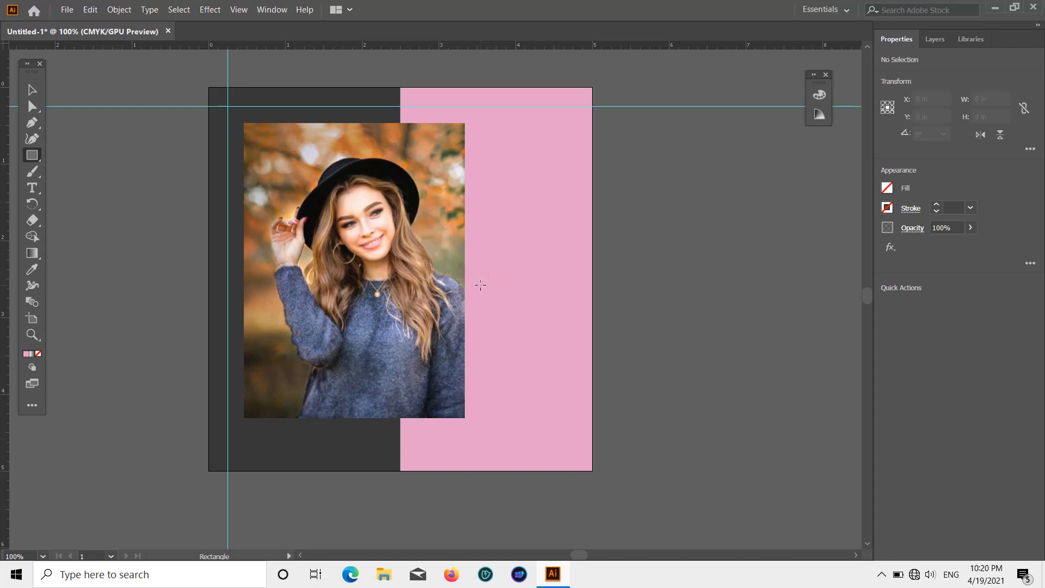
pyautogui.moveTo(481, 286); pyautogui.dragTo(563, 368)
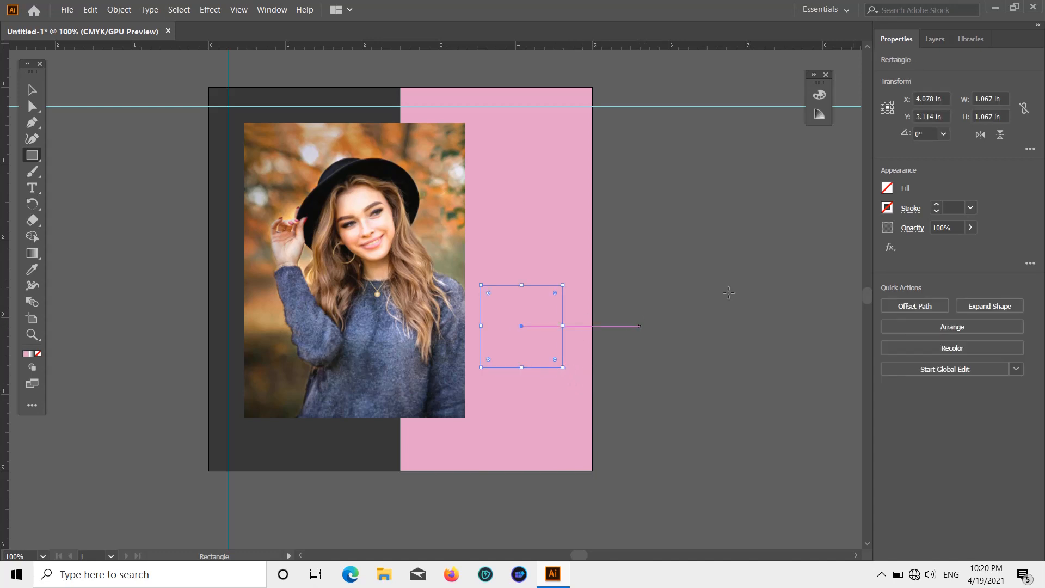
# Step: Fill the new square with a dark grey swatch
pyautogui.click(888, 188)
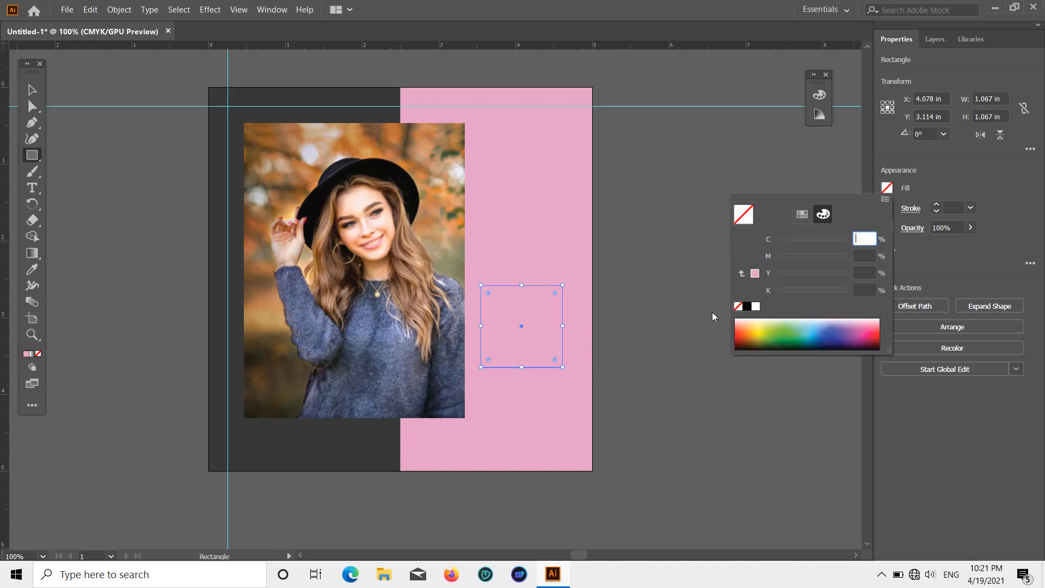
pyautogui.click(804, 214)
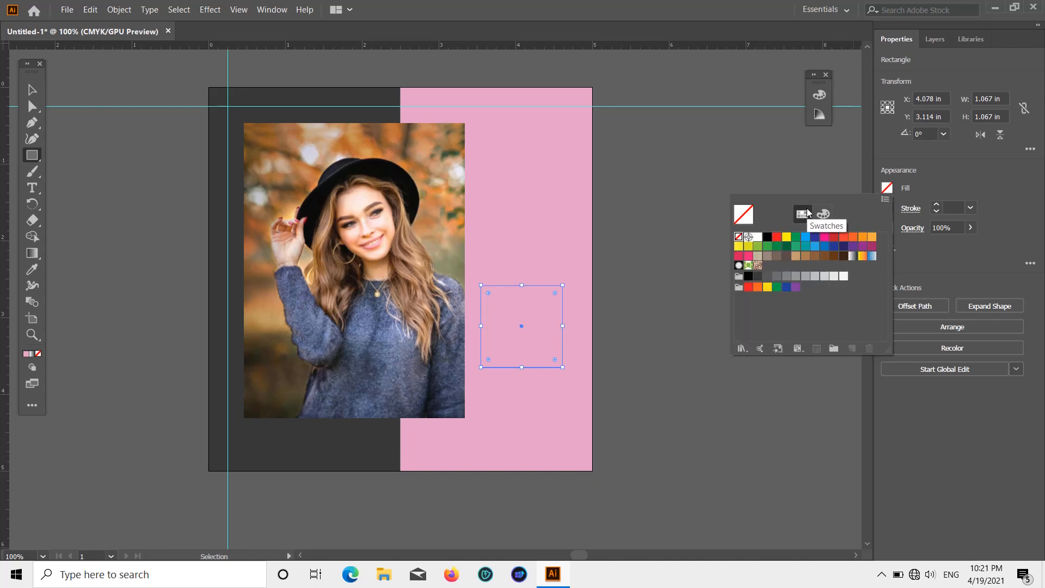
pyautogui.click(767, 276)
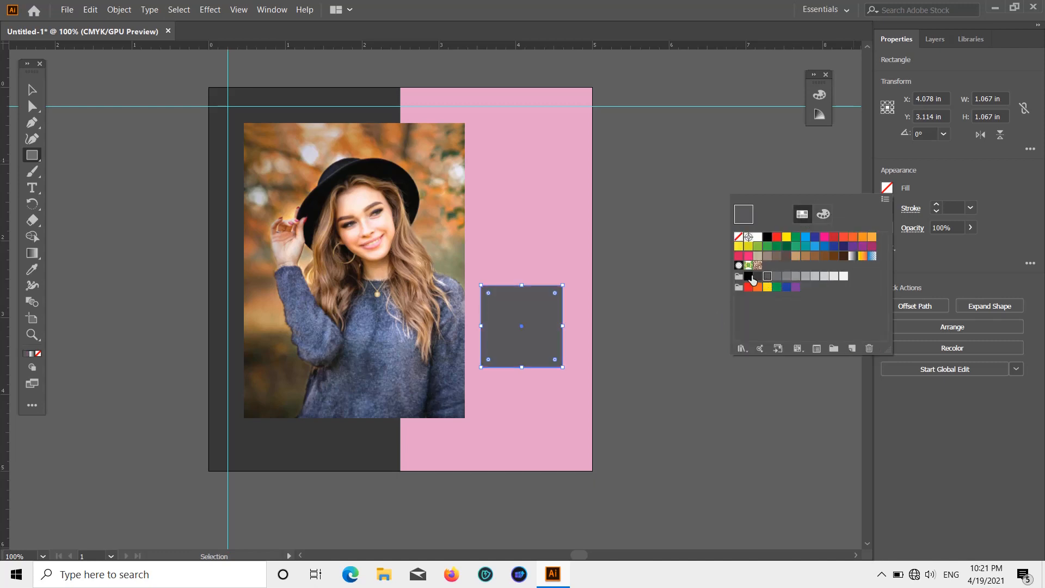
# Step: Change the square's fill to a darker grey swatch matching the left half of the background and deselect it
pyautogui.click(758, 277)
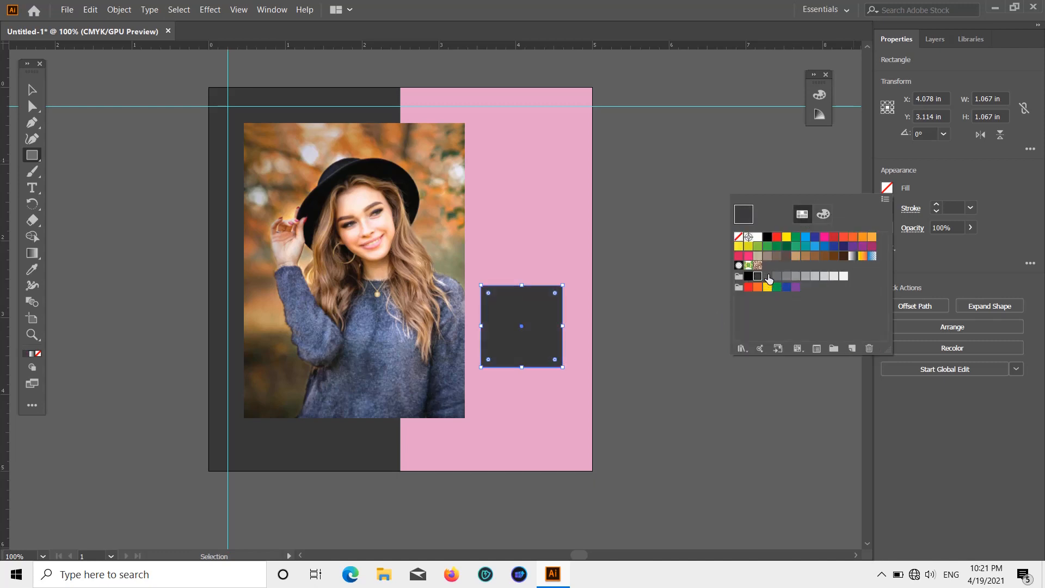
pyautogui.click(1001, 218)
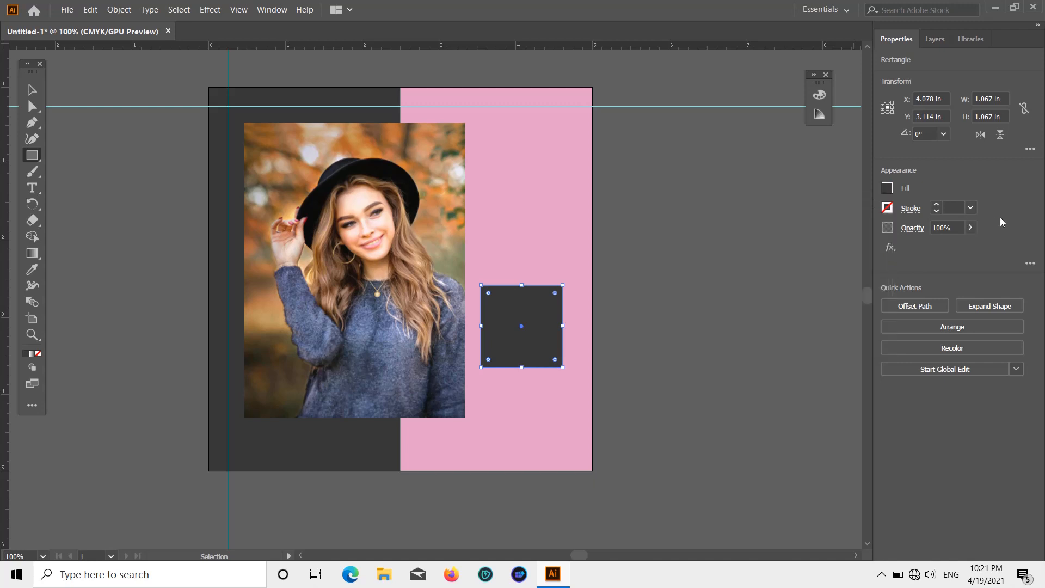
pyautogui.click(665, 299)
pyautogui.click(547, 321)
pyautogui.press('v')
pyautogui.scroll(-2, 576, 365)
pyautogui.click(643, 329)
pyautogui.scroll(5, 642, 329)
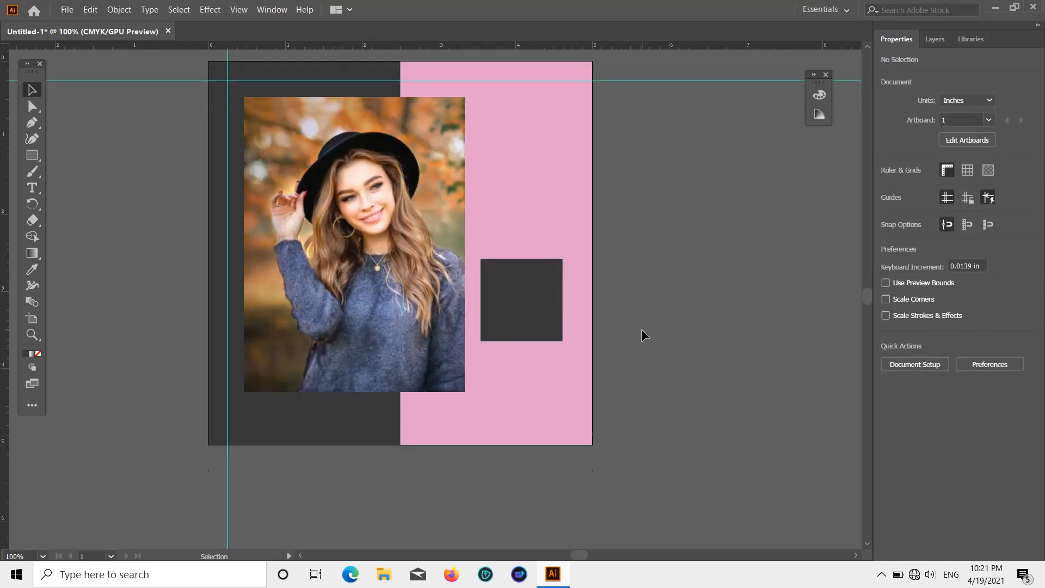
pyautogui.scroll(-2, 642, 329)
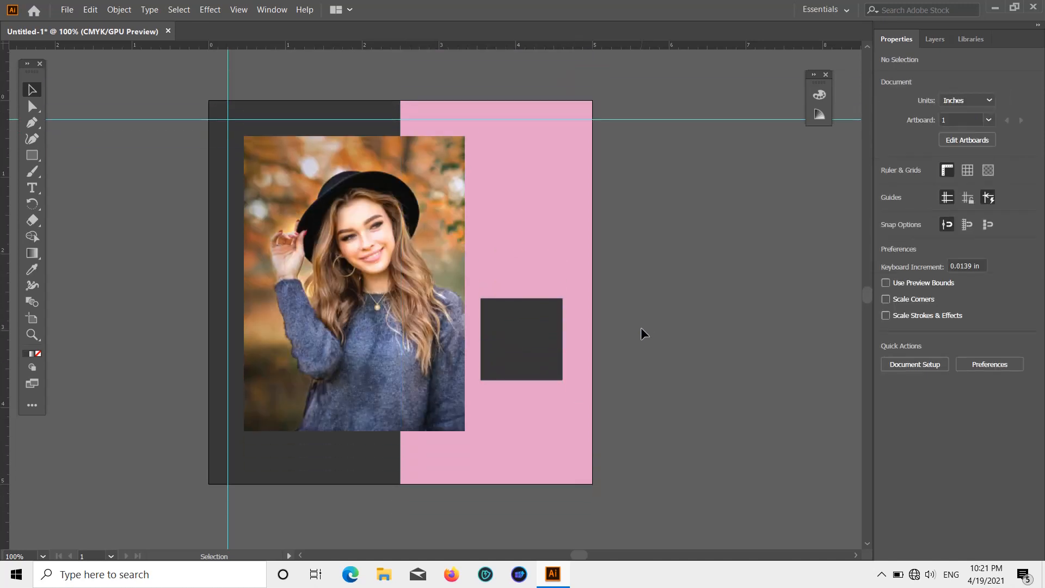
pyautogui.scroll(2, 642, 329)
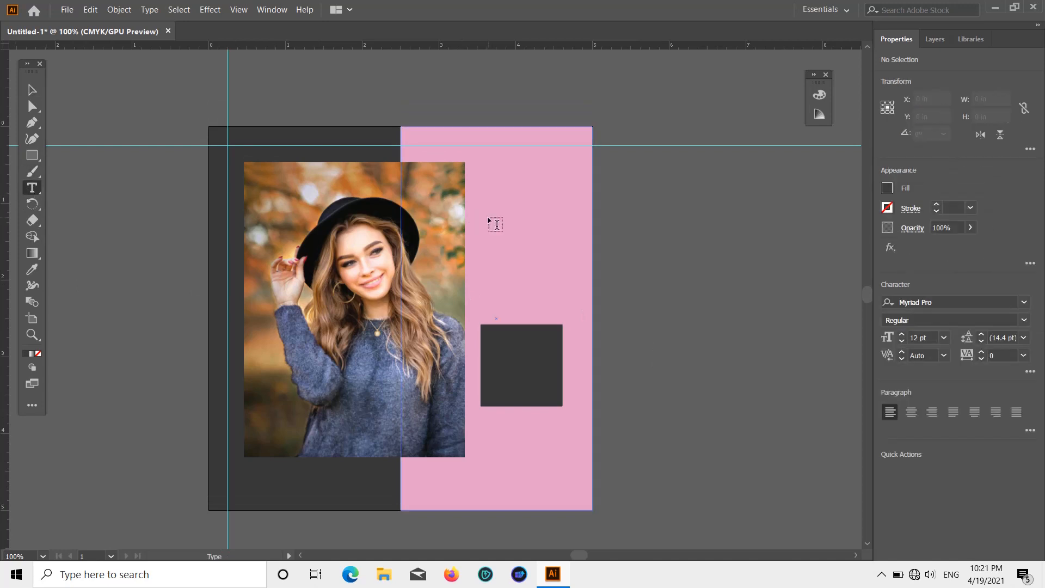
# Step: Add point text on the empty canvas beside the pink panel, replacing the placeholder with "As You Celebrate"
pyautogui.click(617, 208)
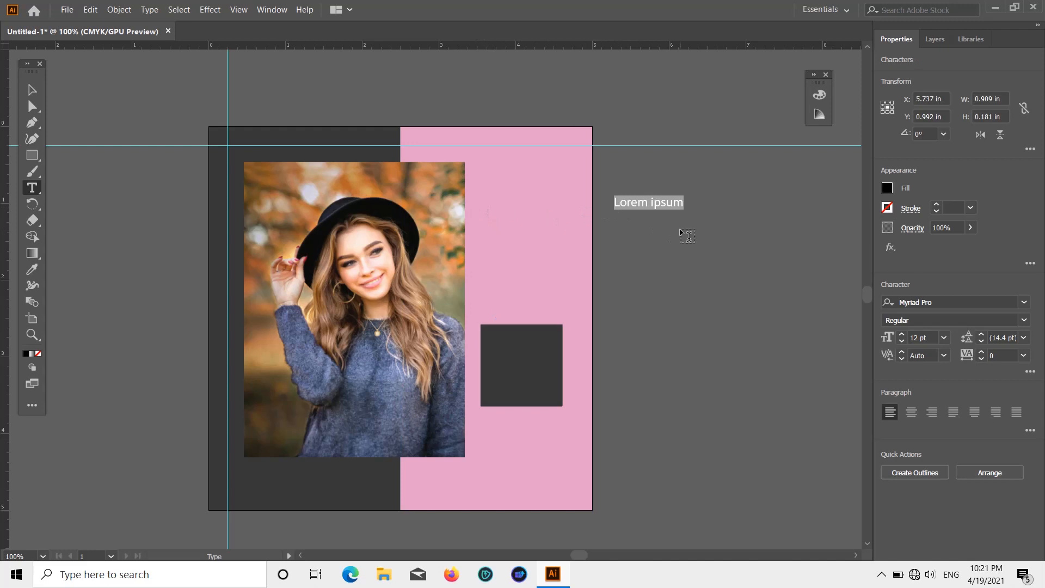
pyautogui.press('BackSpace')
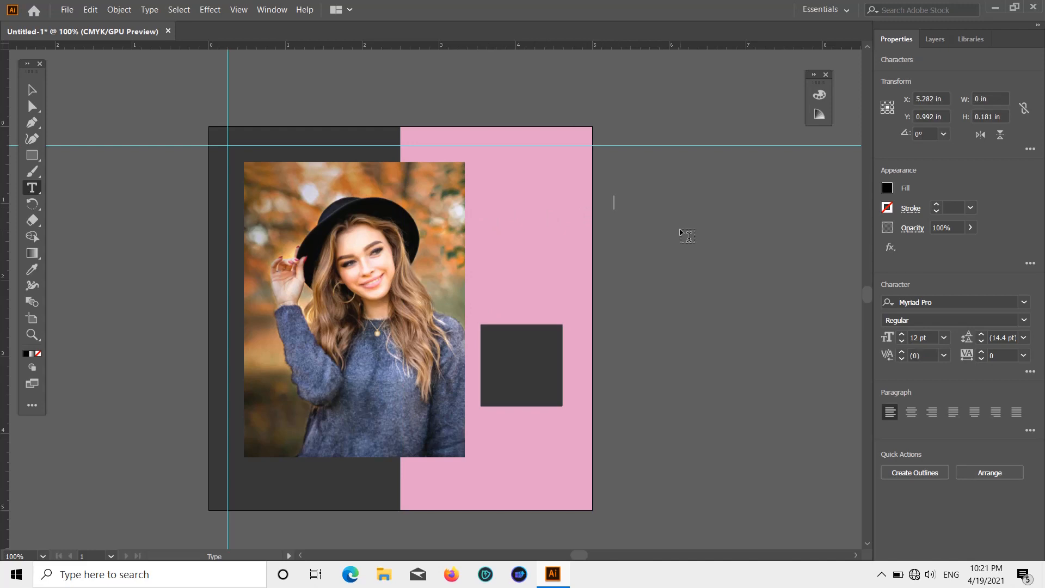
pyautogui.write('As t')
pyautogui.press('BackSpace')
pyautogui.write('Yoy')
pyautogui.press('BackSpace')
pyautogui.write('u Celebr')
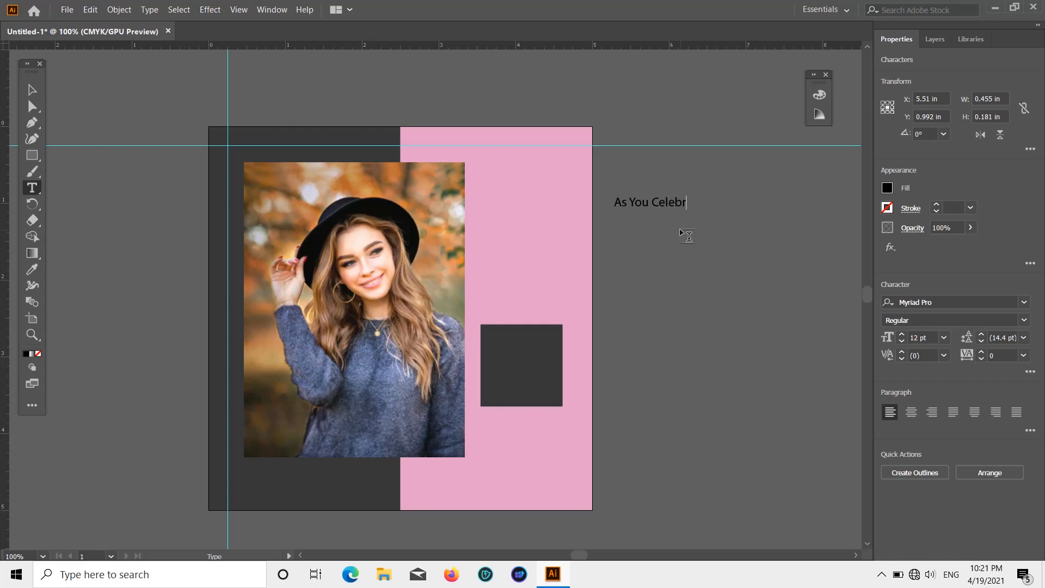
pyautogui.write('ate')
# Step: Add the lines "International" and "Women`s Day, Enjoy" beneath the first text line and finish editing the text
pyautogui.press('Return')
pyautogui.write('International')
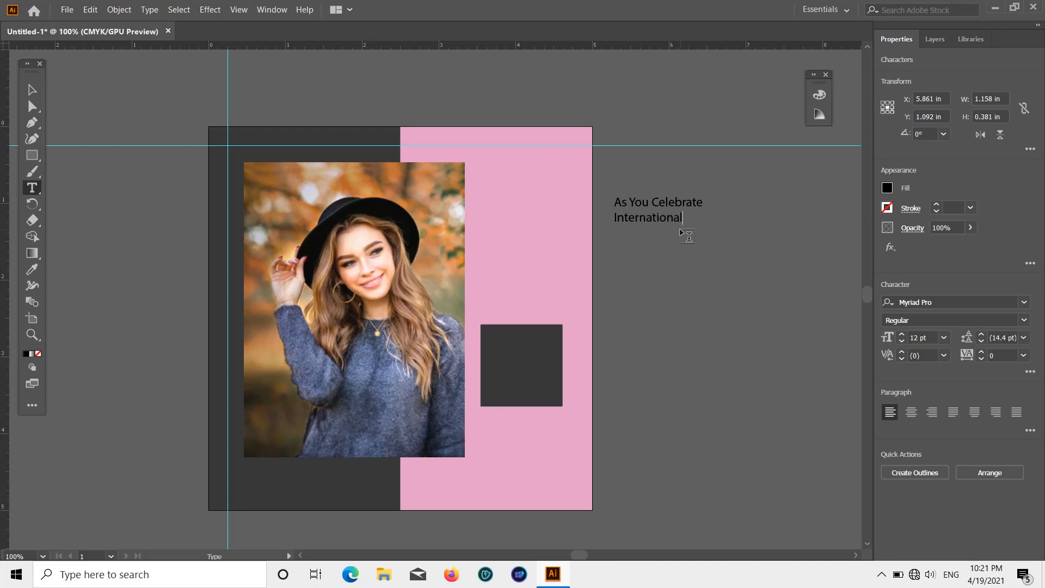
pyautogui.press('Return')
pyautogui.write('Women')
pyautogui.write('`s Day, Enjoy')
pyautogui.click(31, 90)
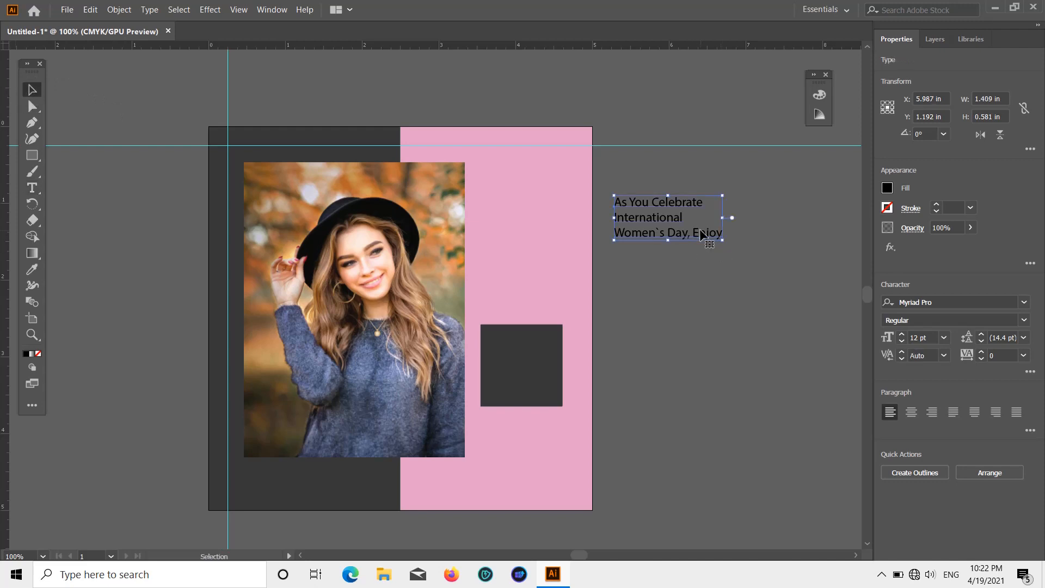
# Step: Center-align the three-line text and place it on the pink panel, centred above the dark square at about Y 1.44 in
pyautogui.moveTo(679, 201); pyautogui.dragTo(540, 229)
pyautogui.click(912, 412)
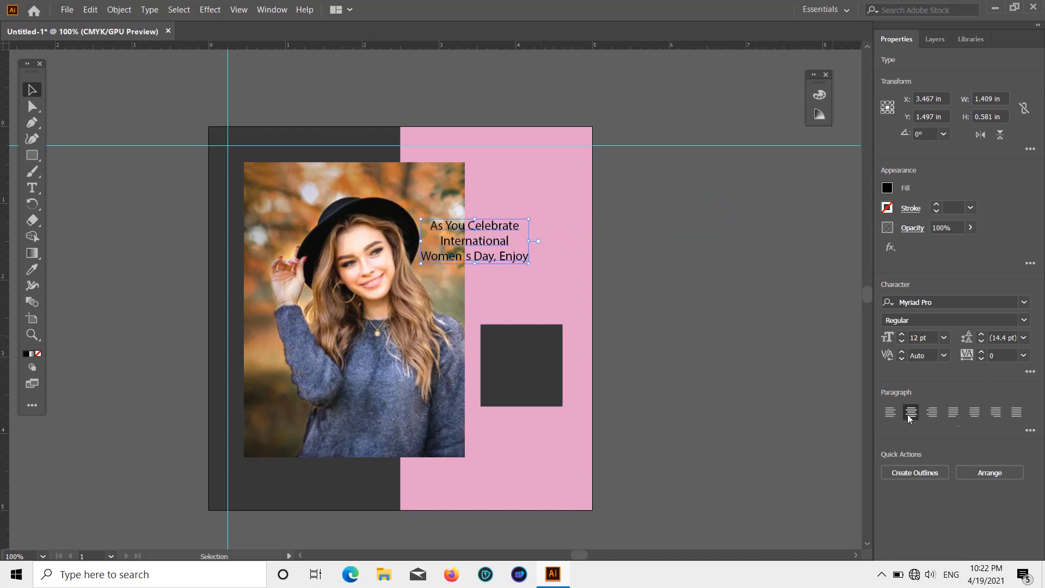
pyautogui.click(107, 105)
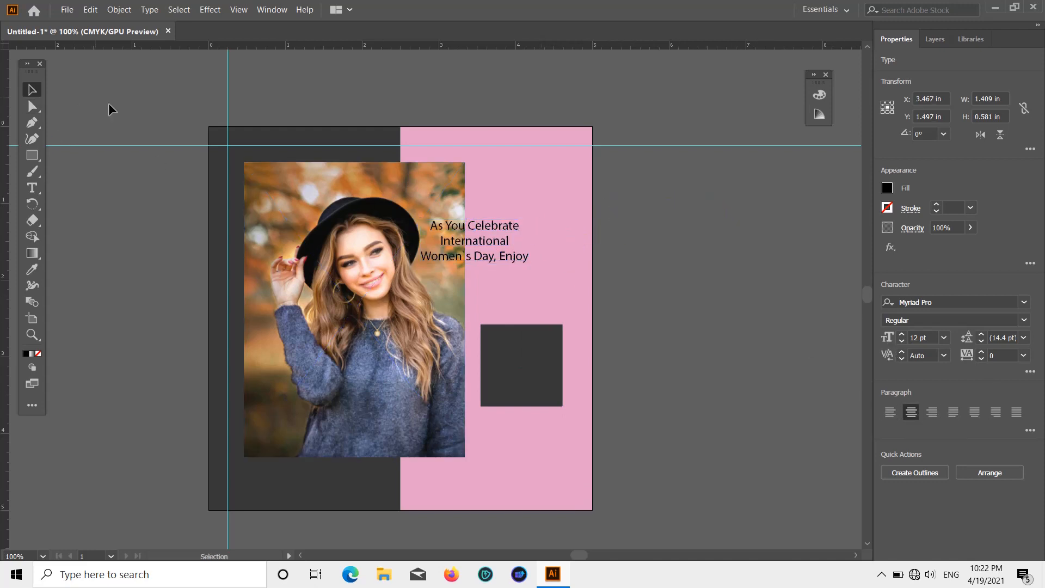
pyautogui.moveTo(503, 257); pyautogui.dragTo(550, 253)
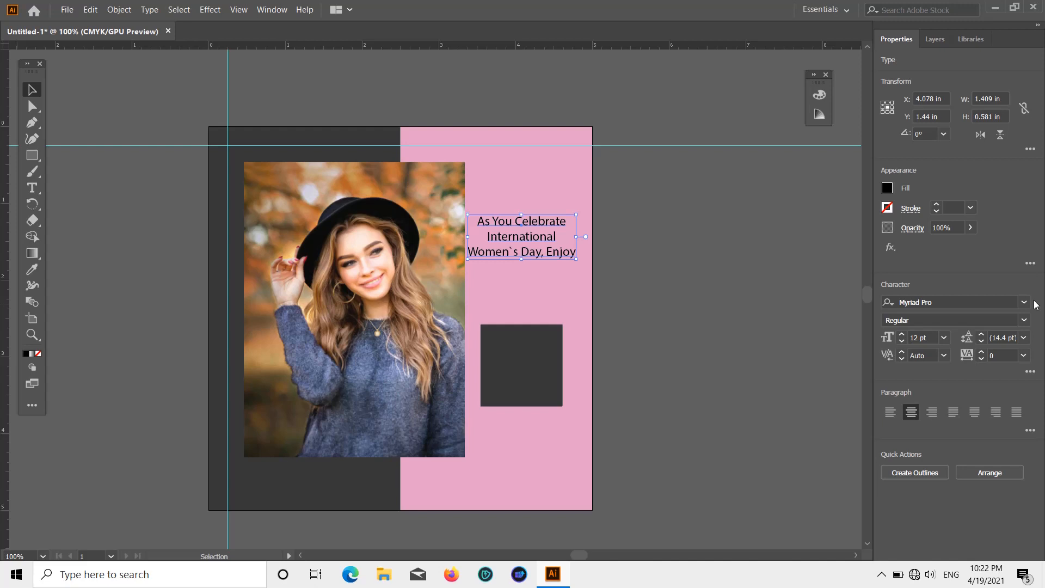
# Step: Set the three-line text's font to News706 BT Bold and deselect it
pyautogui.click(1023, 303)
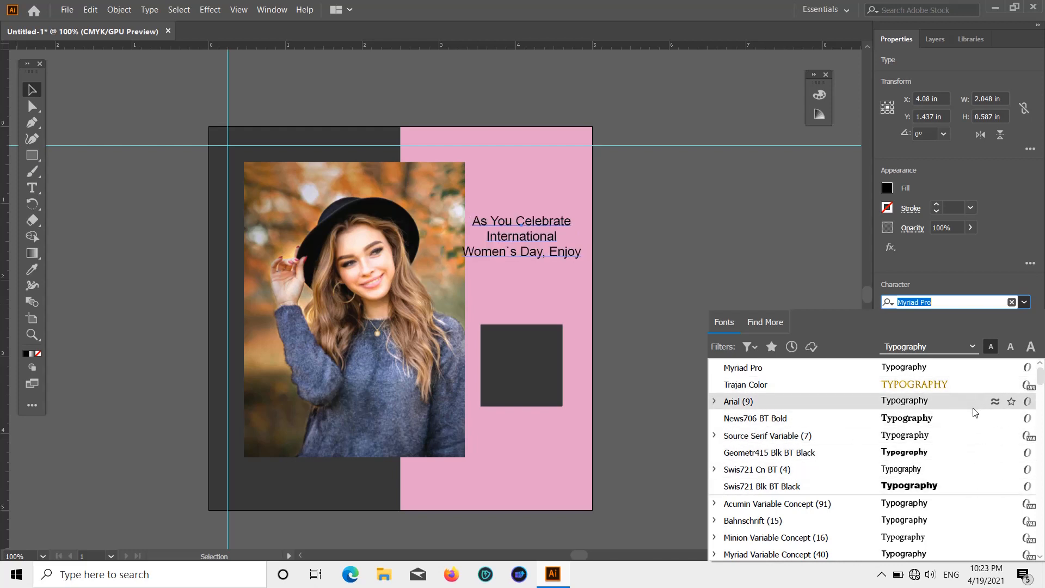
pyautogui.click(977, 427)
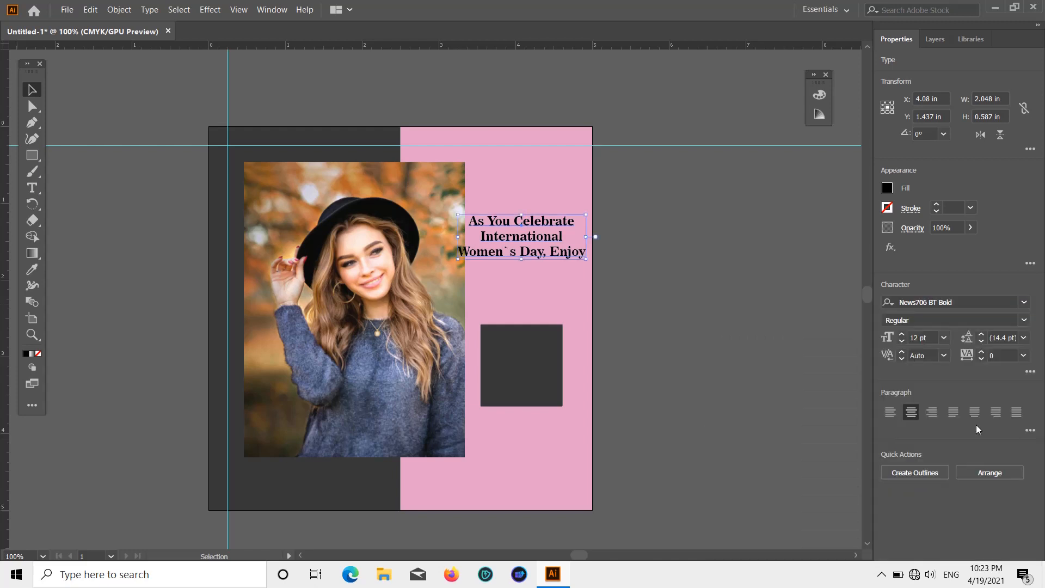
pyautogui.click(805, 328)
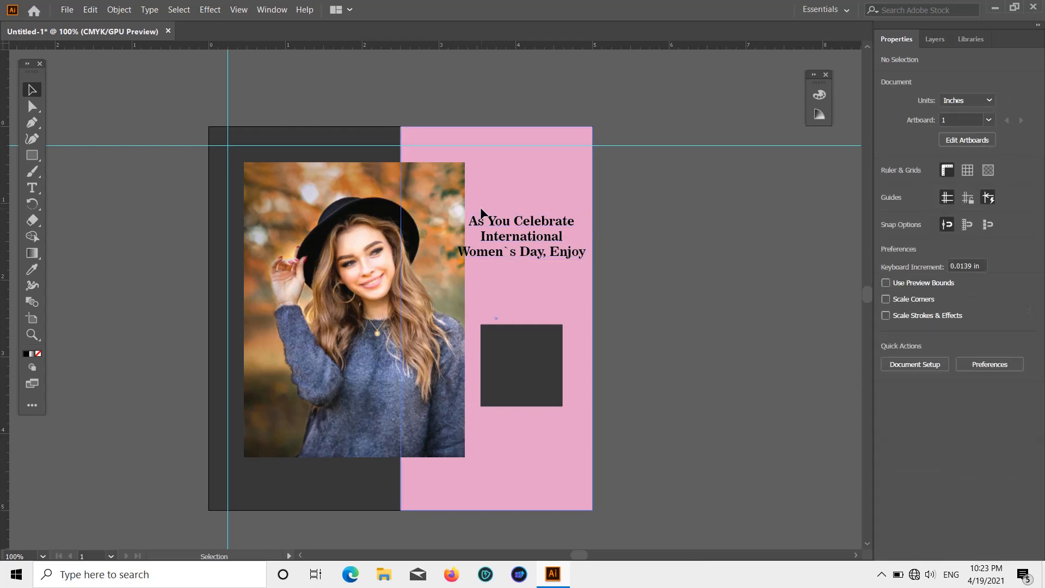
# Step: Nudge the photo slightly up, and move the text up and slightly left to about X 3.95 in, Y 1.11 in
pyautogui.click(402, 260)
pyautogui.click(713, 266)
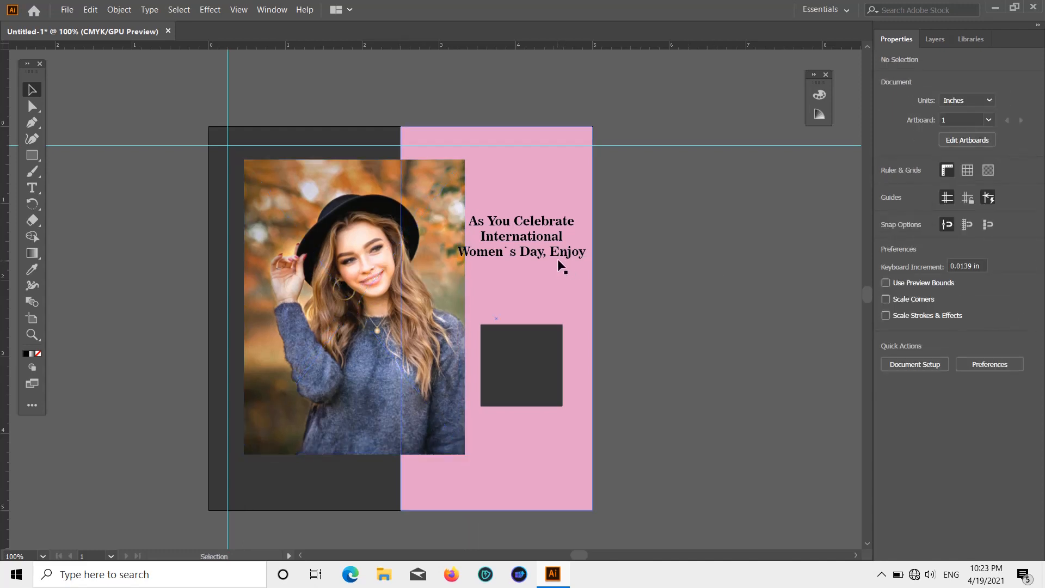
pyautogui.moveTo(549, 223); pyautogui.dragTo(538, 198)
pyautogui.click(612, 222)
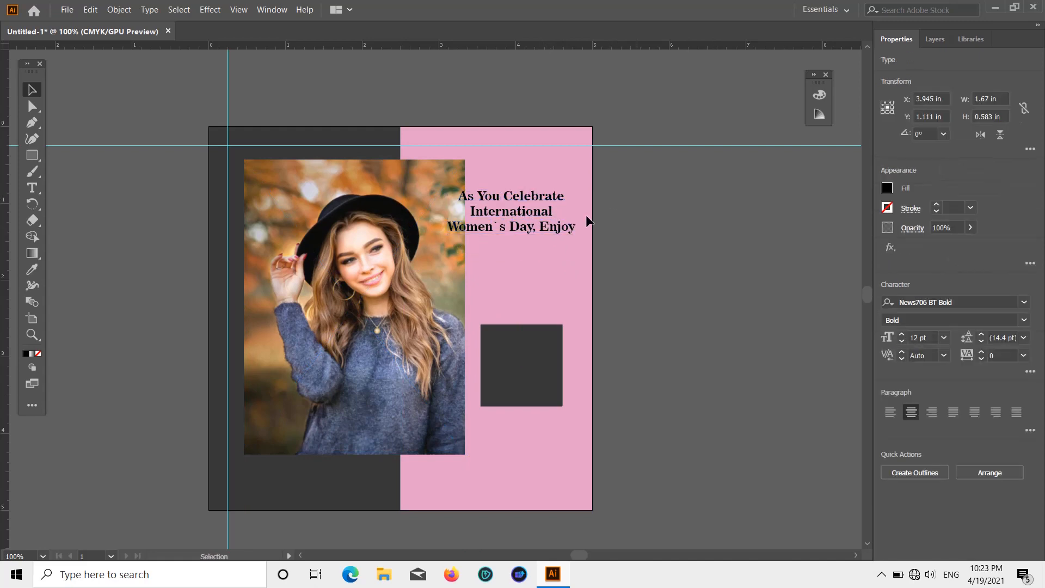
# Step: Recolor the pink panel to a warmer pink, then shift the text slightly right and down and deselect it
pyautogui.click(531, 230)
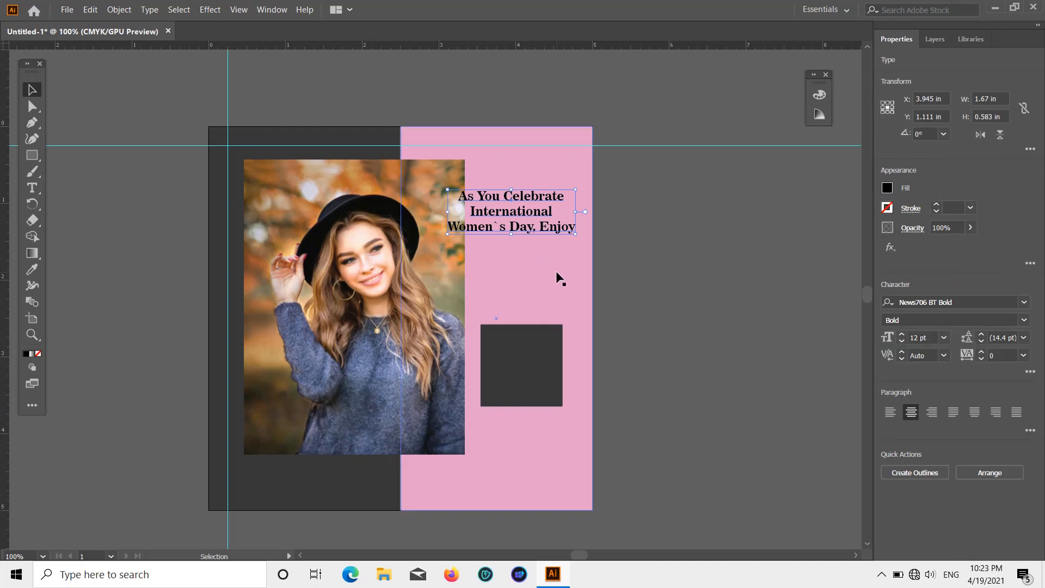
pyautogui.click(543, 256)
pyautogui.scroll(-1, 542, 256)
pyautogui.moveTo(558, 215)
pyautogui.mouseDown()
pyautogui.moveTo(563, 227)
pyautogui.moveTo(576, 214)
pyautogui.moveTo(567, 219)
pyautogui.mouseUp()
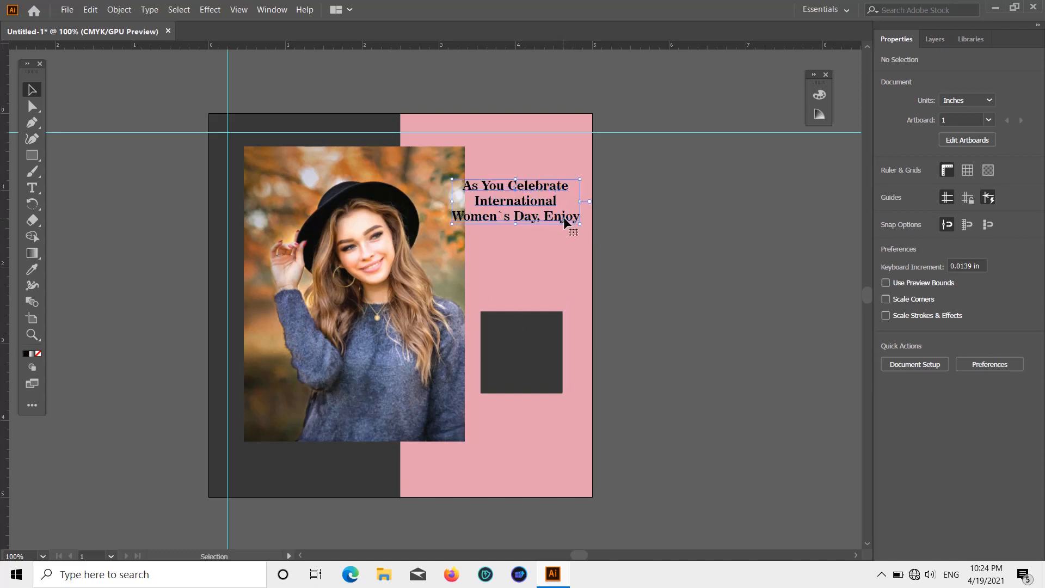
pyautogui.click(646, 221)
pyautogui.scroll(-2, 656, 235)
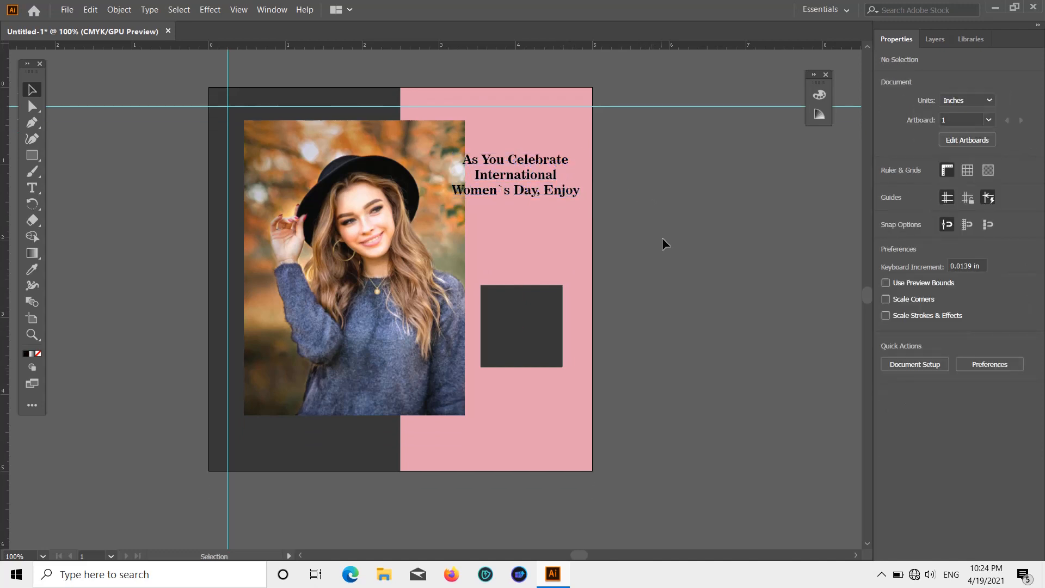
pyautogui.scroll(2, 680, 248)
pyautogui.scroll(-3, 702, 267)
pyautogui.scroll(3, 701, 272)
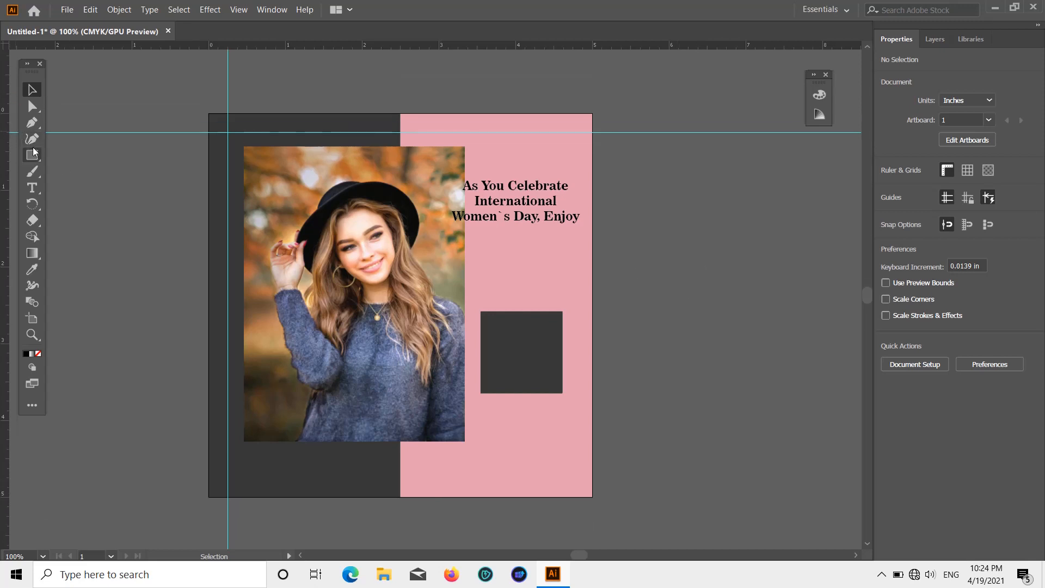
# Step: Draw an open Pen path from the artboard's lower edge up the vertical guide, across to X 4.736 in, down, and in to the square's centre
pyautogui.click(31, 124)
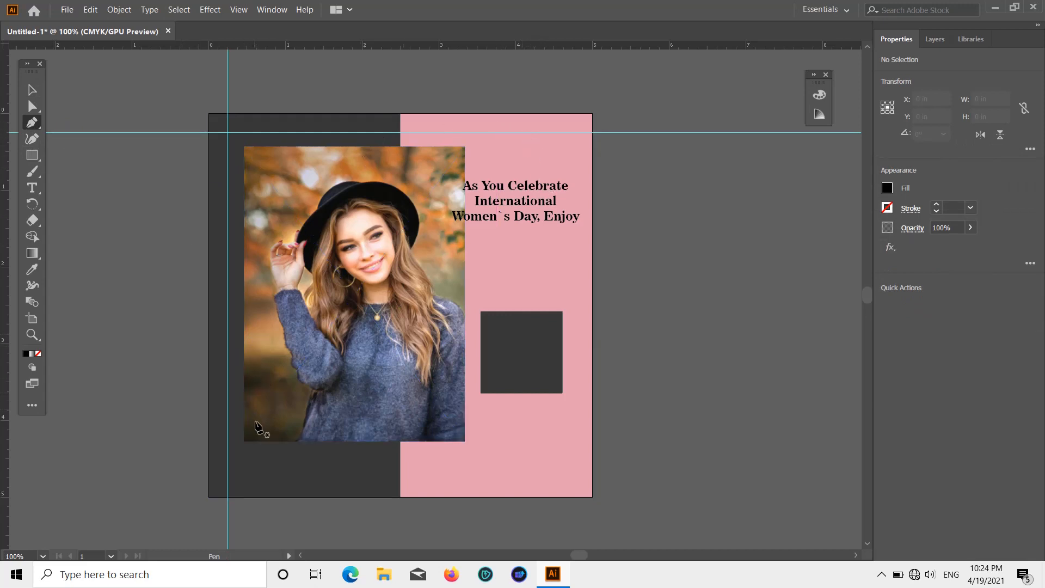
pyautogui.click(228, 497)
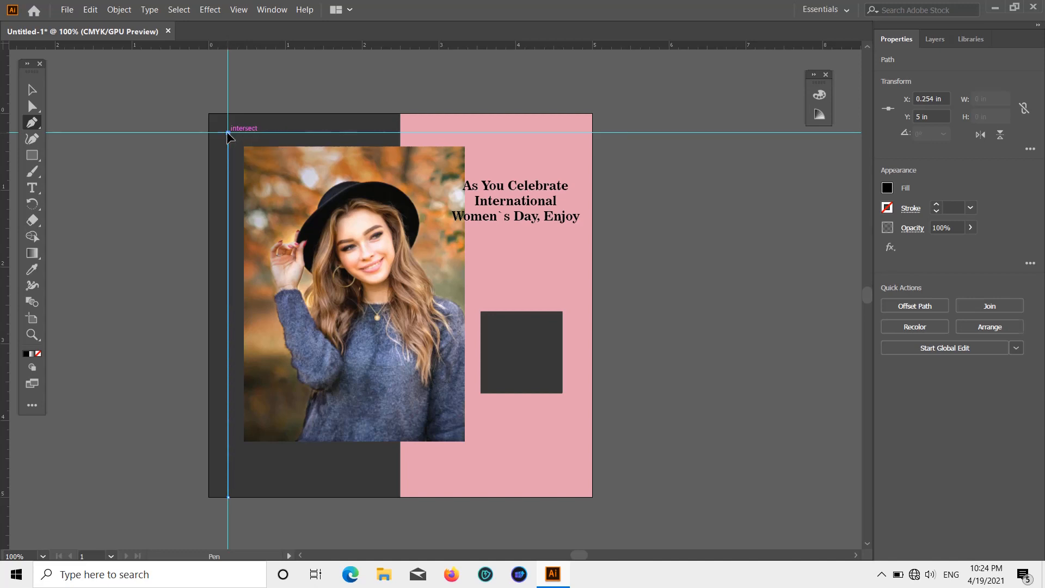
pyautogui.click(228, 133)
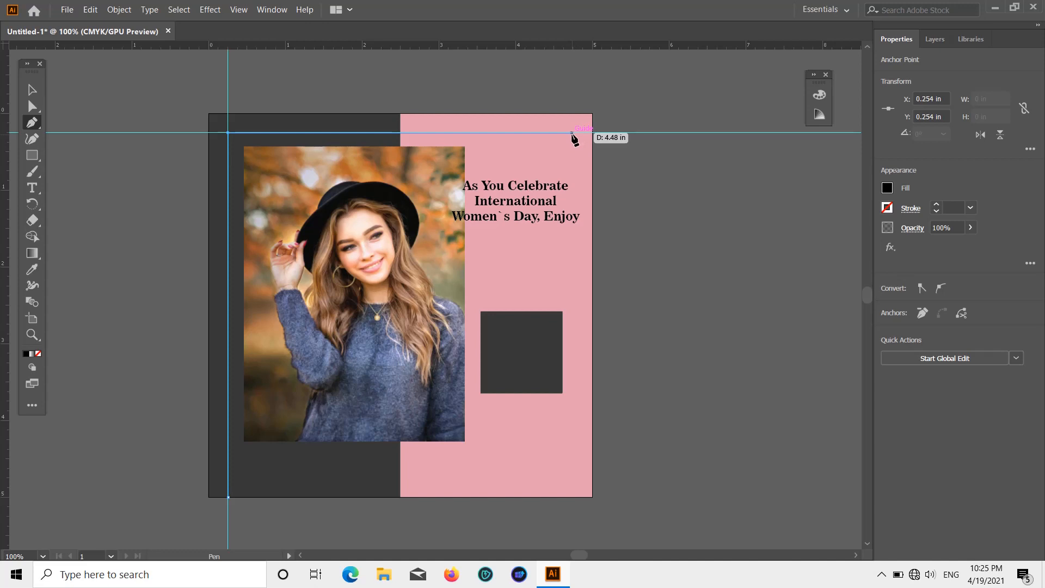
pyautogui.click(572, 133)
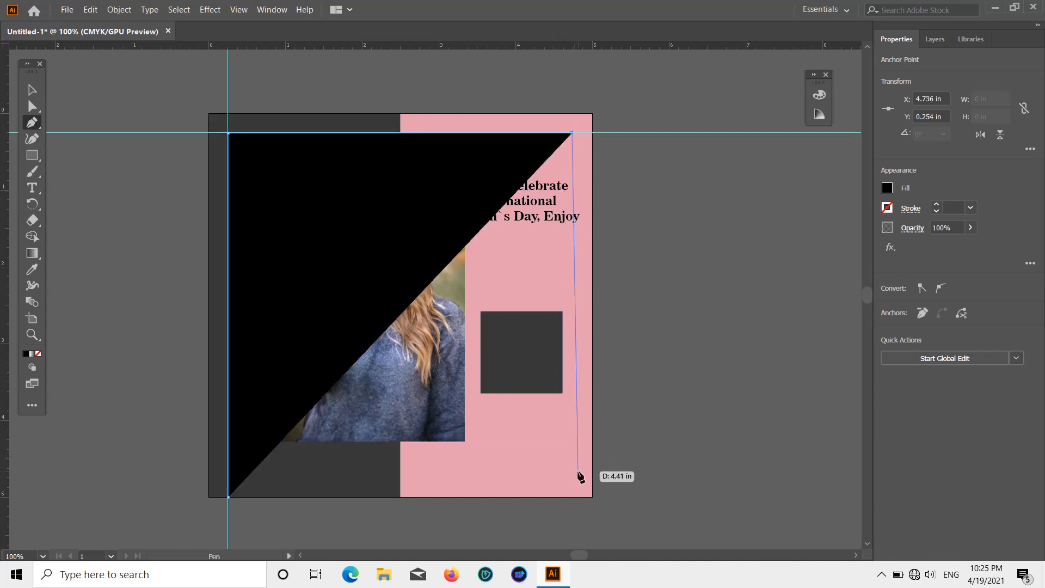
pyautogui.click(573, 353)
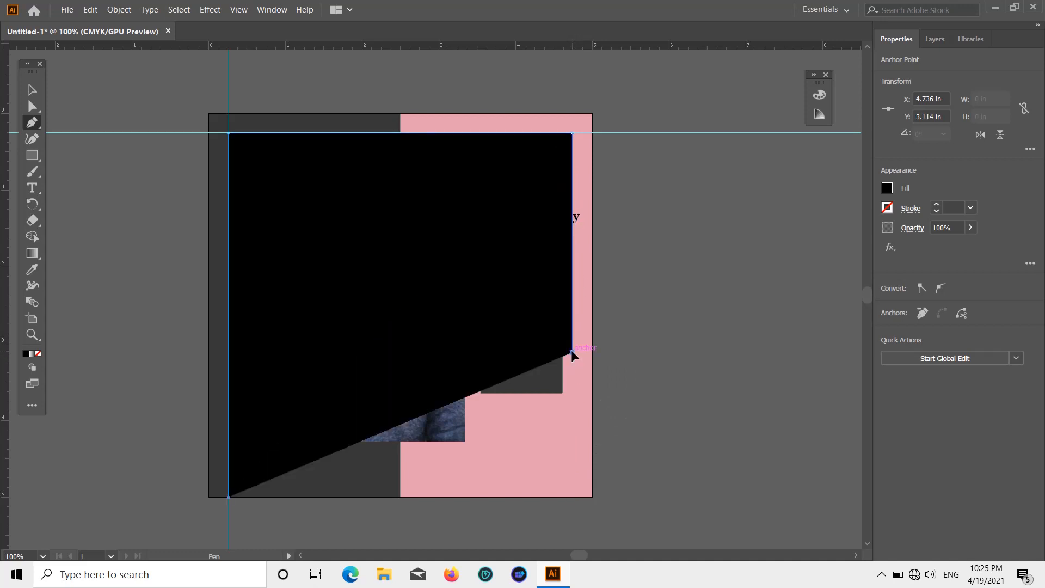
pyautogui.click(521, 353)
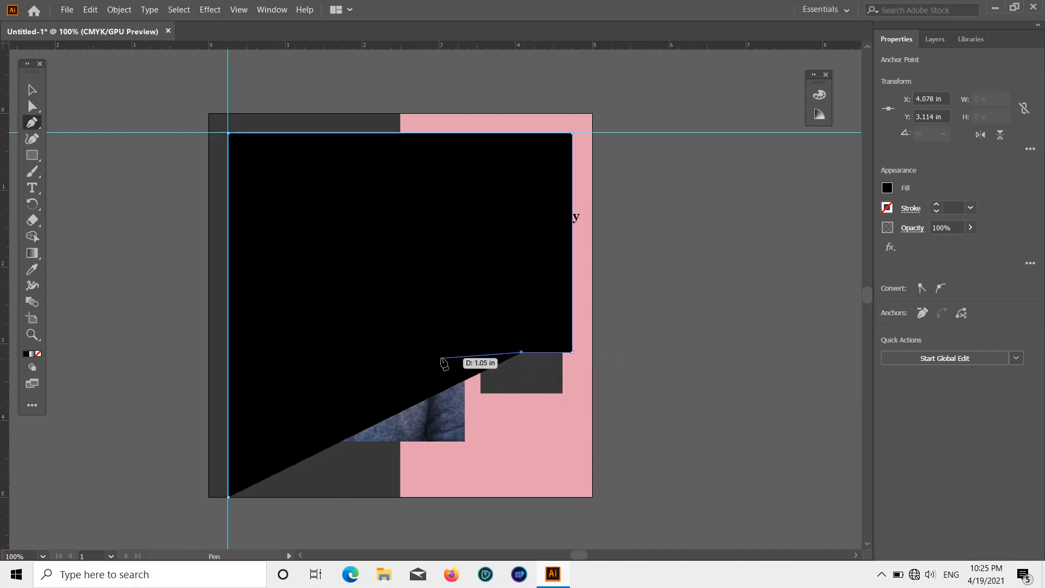
pyautogui.click(31, 90)
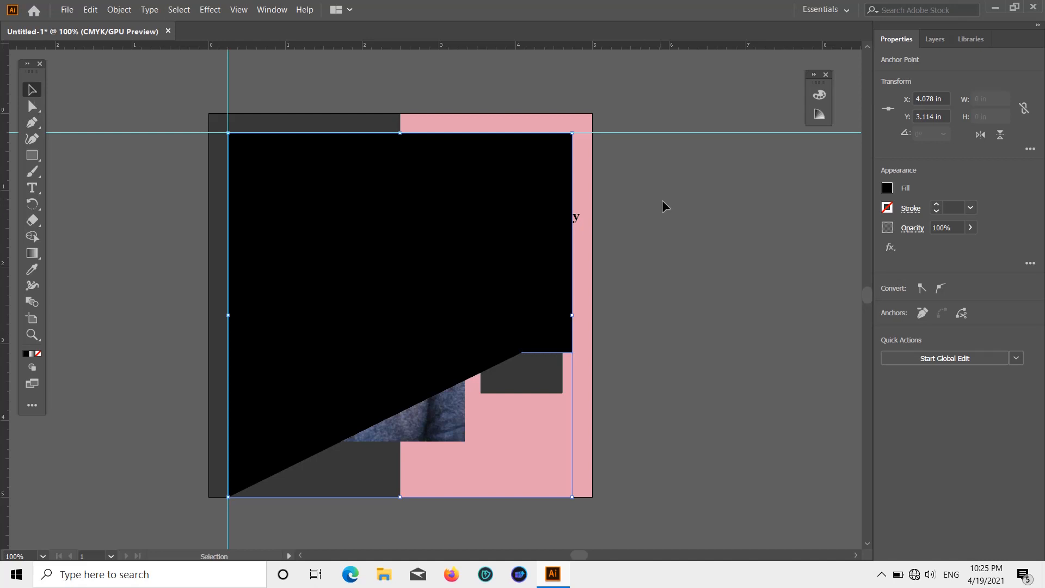
# Step: Set the new path's fill to None
pyautogui.click(887, 188)
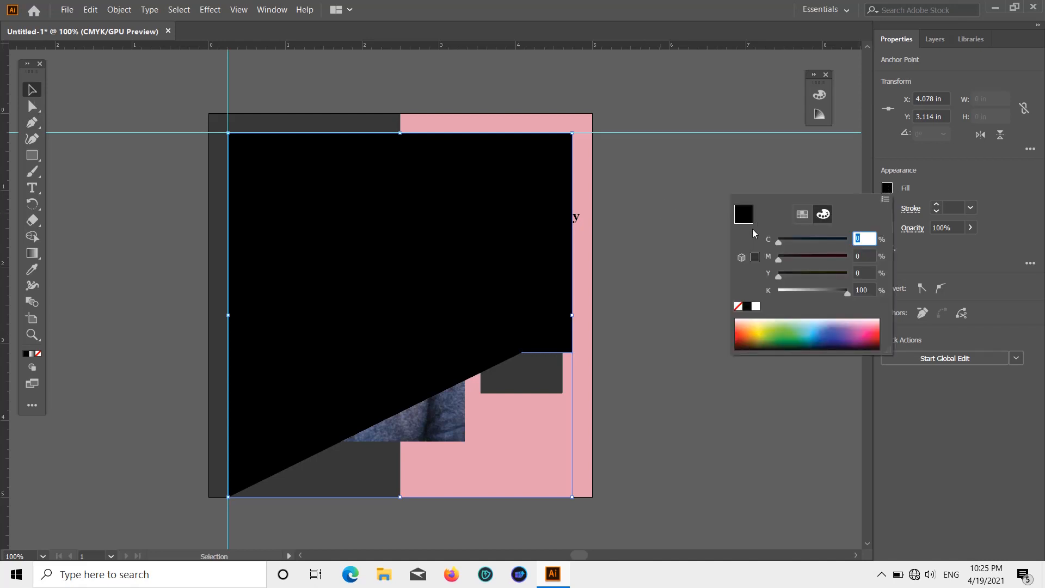
pyautogui.click(805, 216)
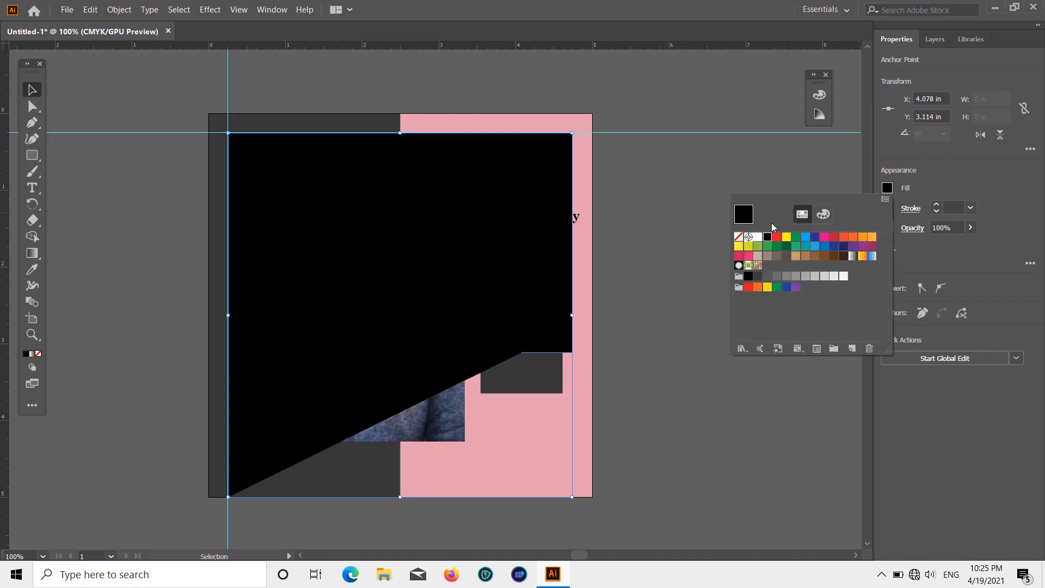
pyautogui.click(738, 237)
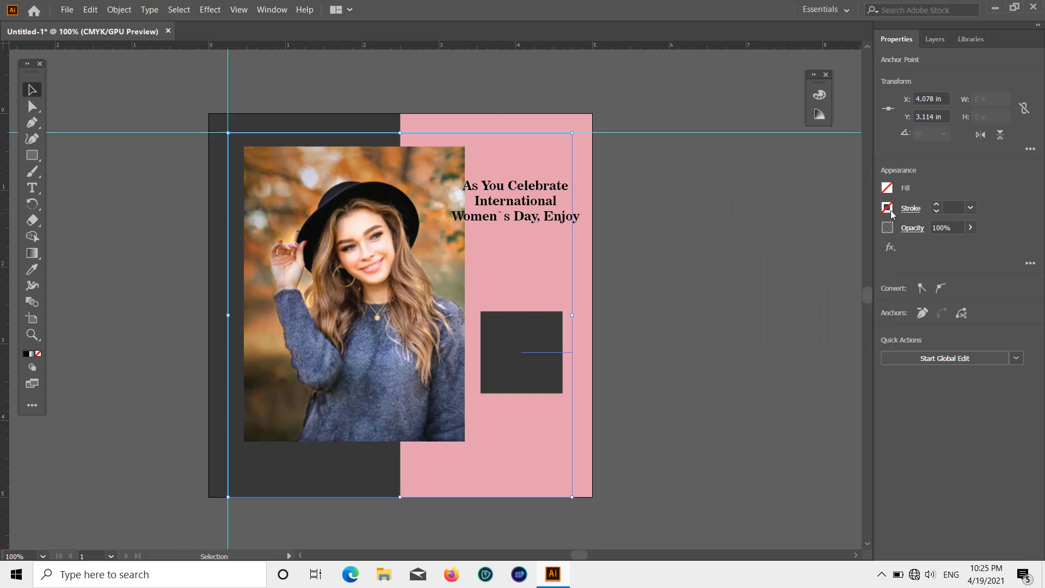
# Step: Give the open frame path a pink C=0 M=95 Y=20 K=0 stroke at 5 pt and deselect it
pyautogui.click(888, 208)
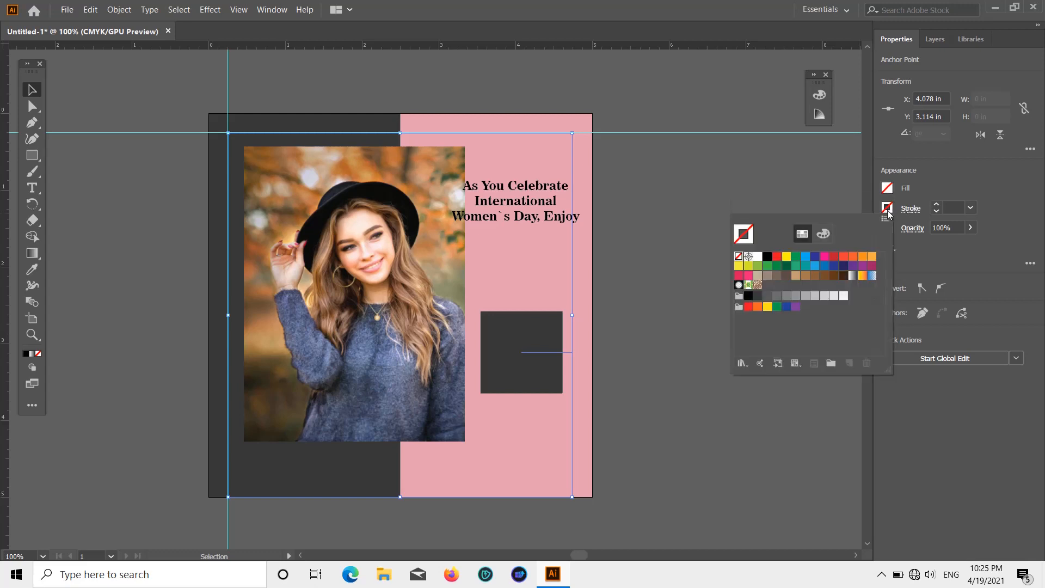
pyautogui.click(749, 276)
pyautogui.click(963, 171)
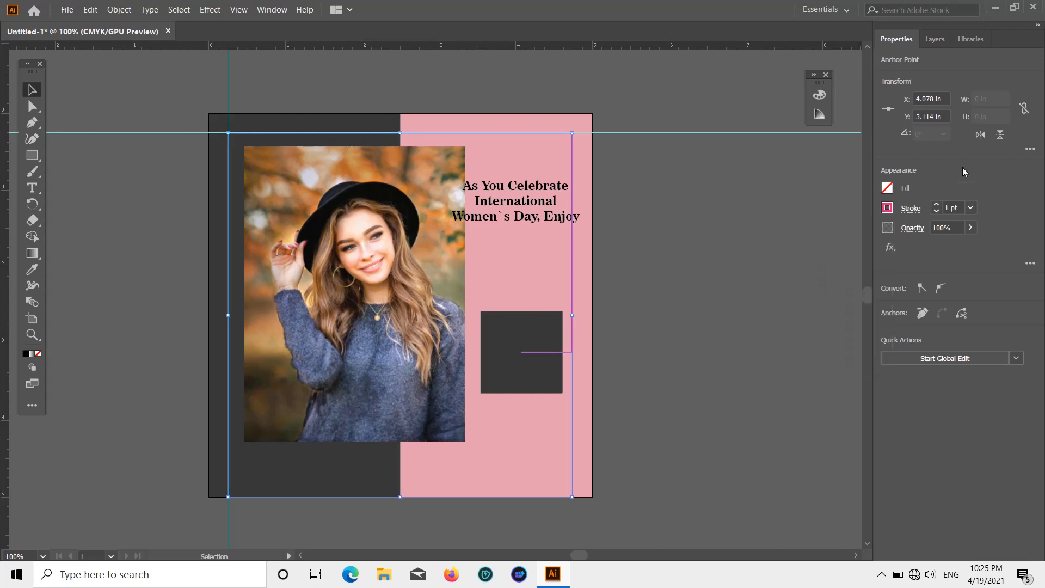
pyautogui.click(972, 208)
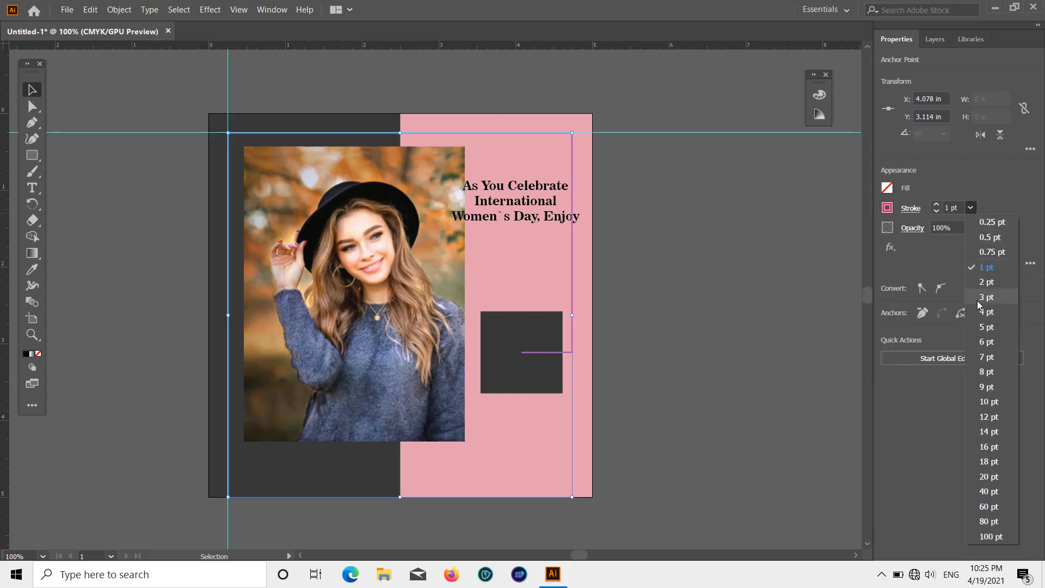
pyautogui.click(973, 320)
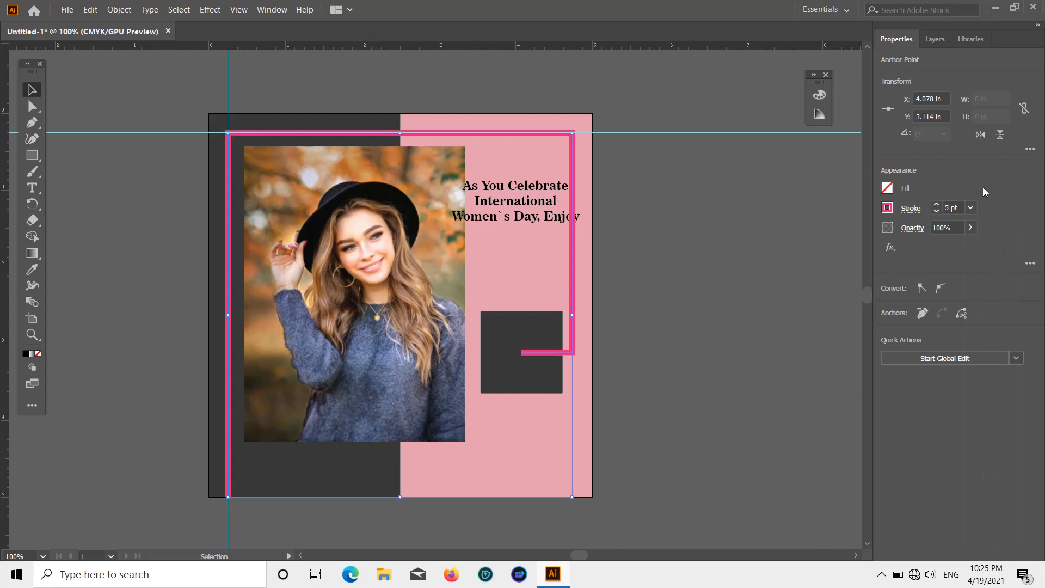
pyautogui.click(626, 255)
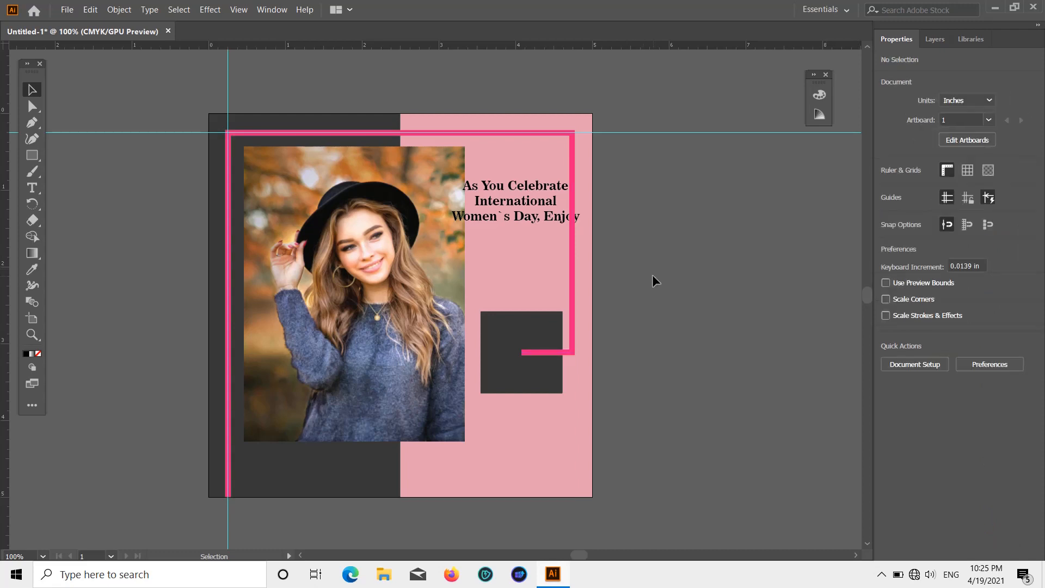
# Step: Bring the dark grey square to the front so it covers the end of the pink line, and deselect it
pyautogui.scroll(1, 669, 283)
pyautogui.scroll(-1, 673, 290)
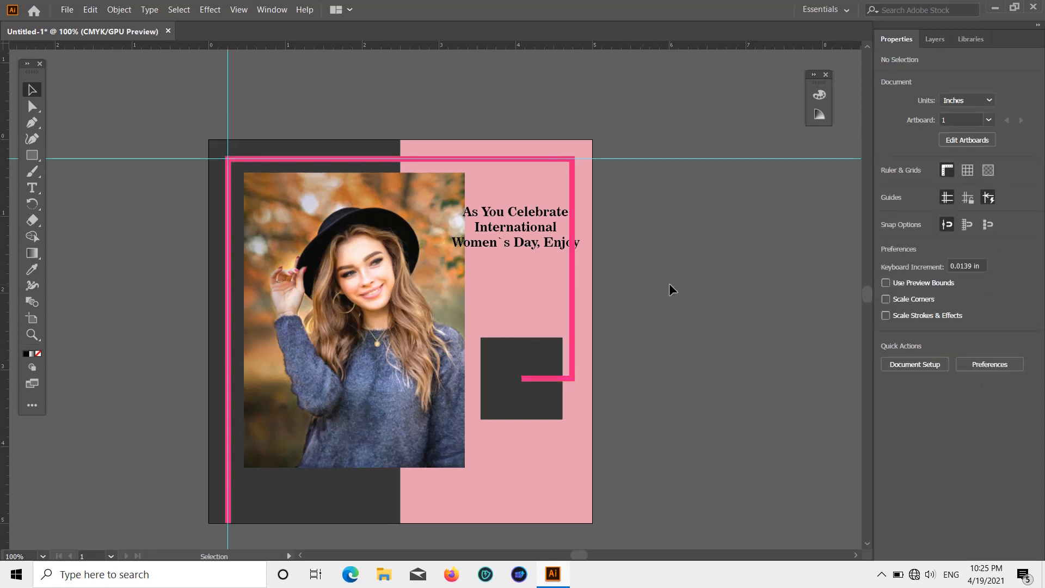
pyautogui.scroll(-2, 670, 285)
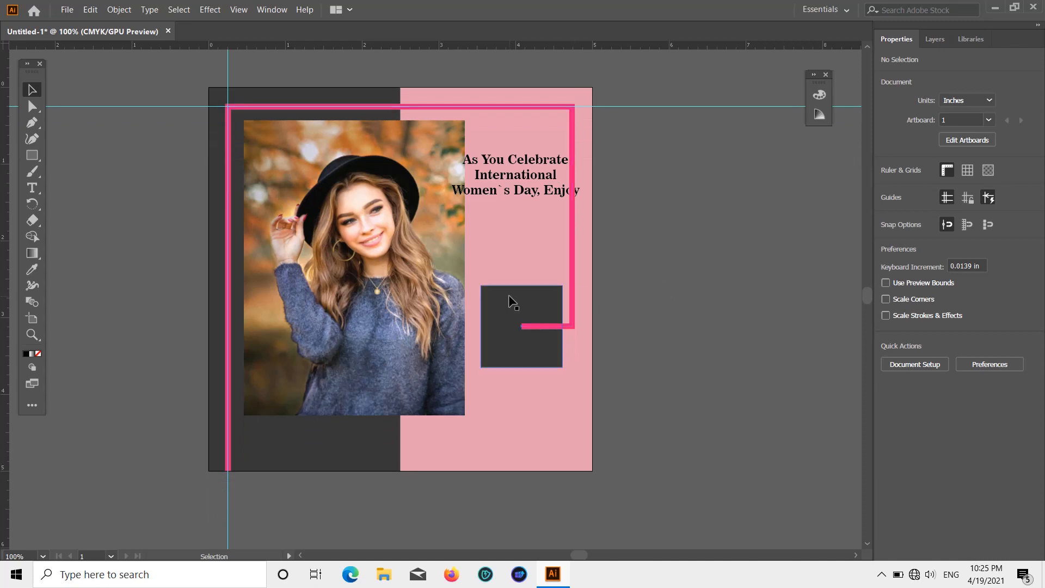
pyautogui.click(509, 296)
pyautogui.rightClick(509, 296)
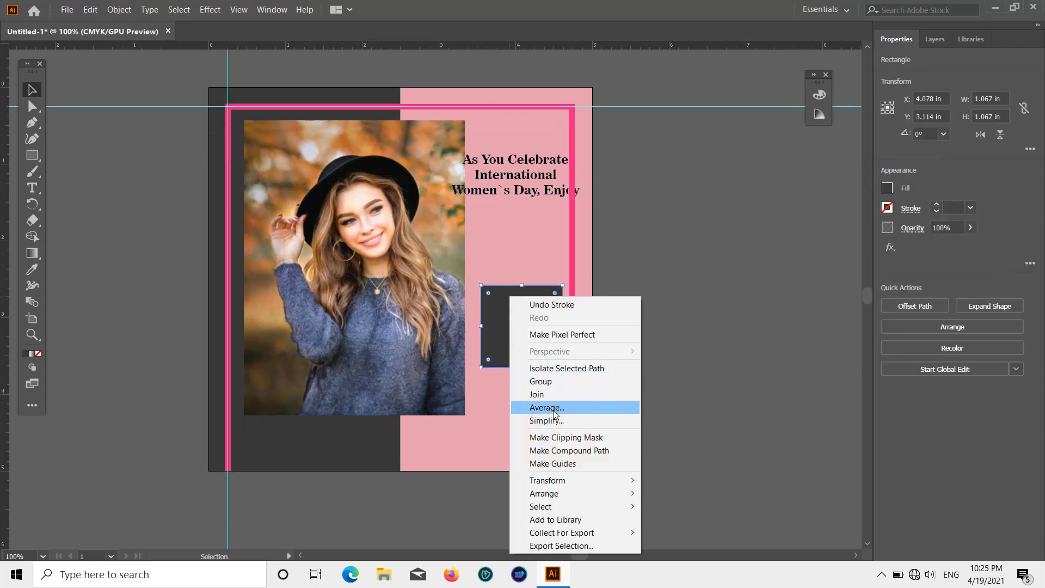
pyautogui.moveTo(567, 494)
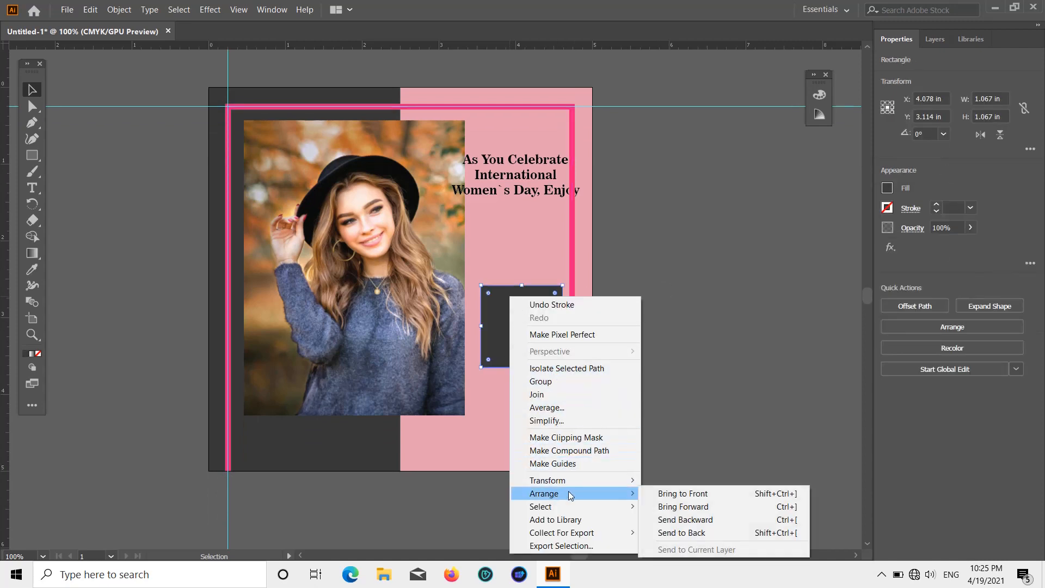
pyautogui.click(659, 492)
pyautogui.click(694, 366)
pyautogui.scroll(1, 687, 357)
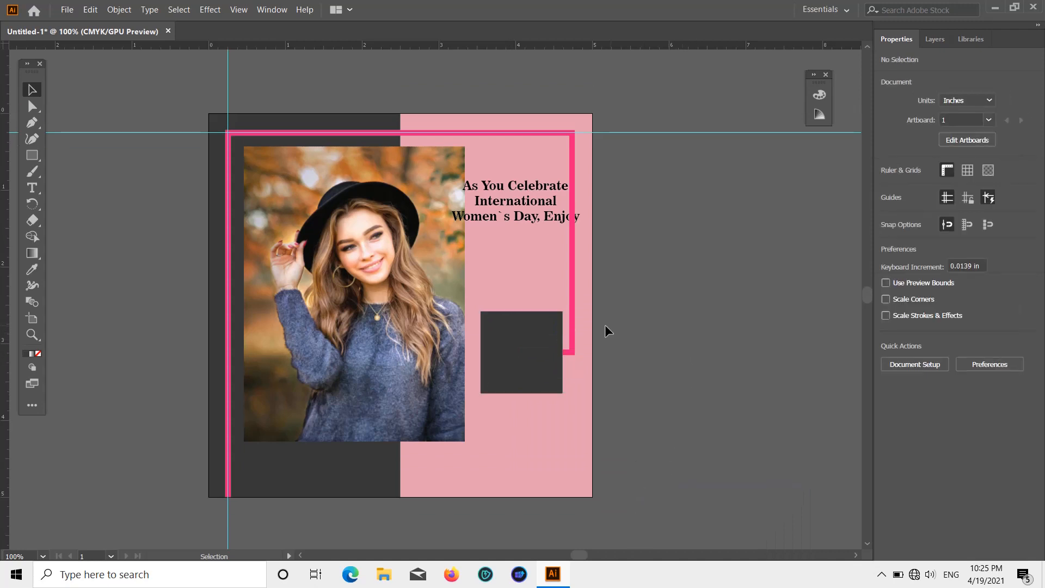
# Step: Move the dark square slightly left, and shift the heading text left to about X 3.839 in, inside the pink line
pyautogui.moveTo(532, 352); pyautogui.dragTo(525, 354)
pyautogui.click(675, 350)
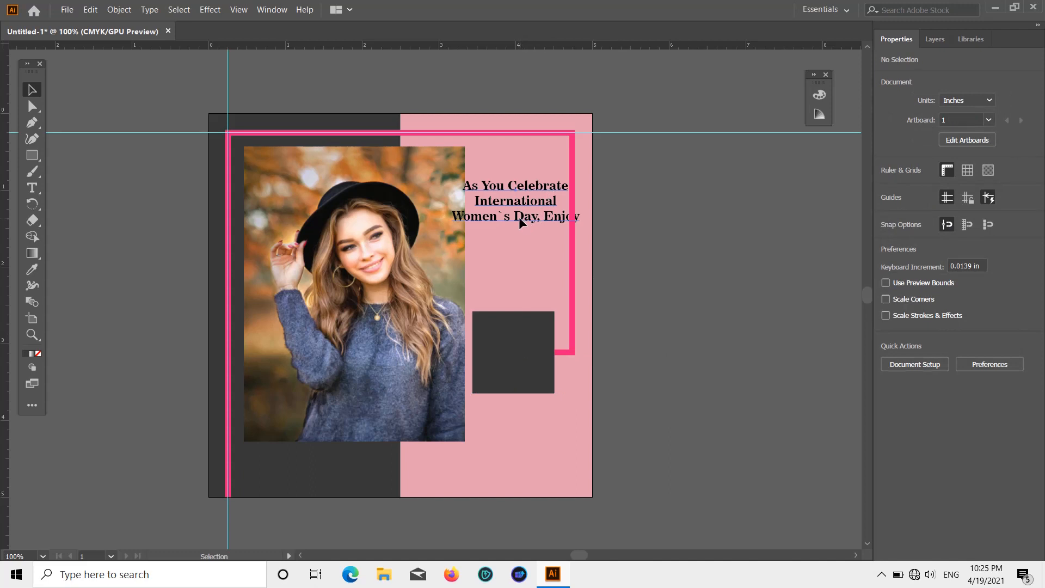
pyautogui.moveTo(521, 221); pyautogui.dragTo(508, 218)
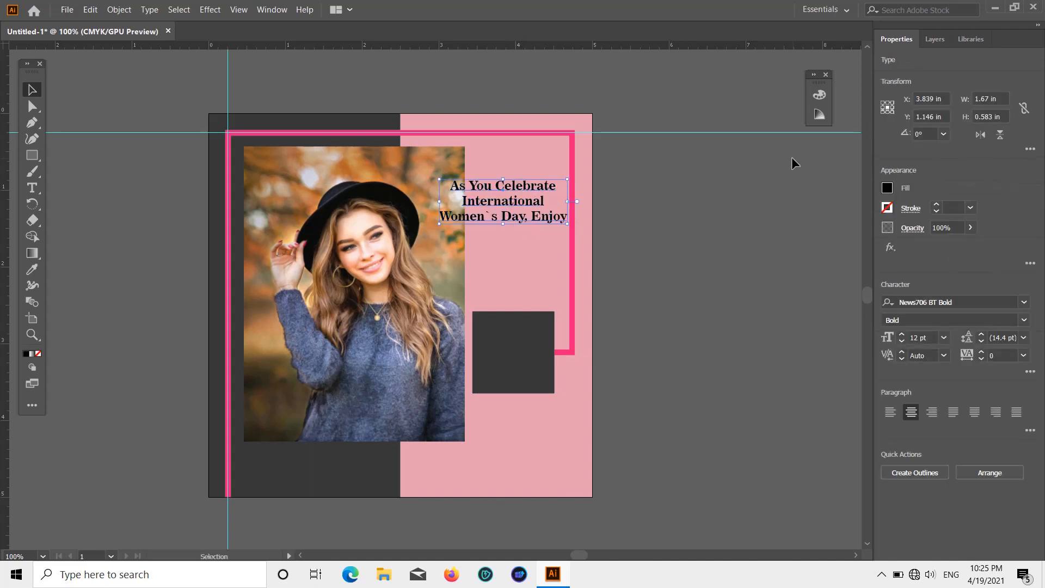
# Step: Try a white fill on the heading text, return it to black and deselect it
pyautogui.click(886, 190)
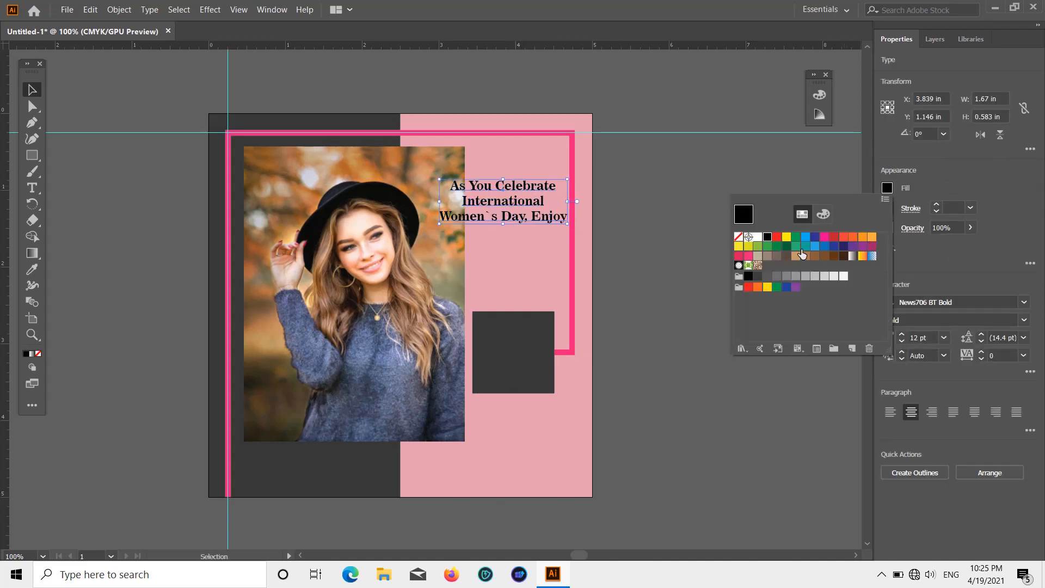
pyautogui.click(758, 237)
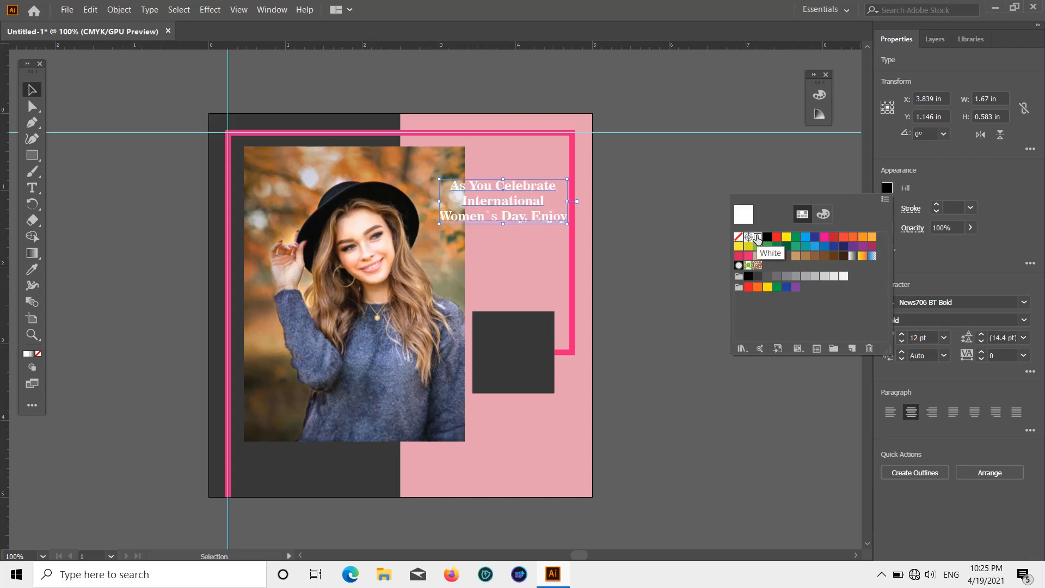
pyautogui.click(762, 275)
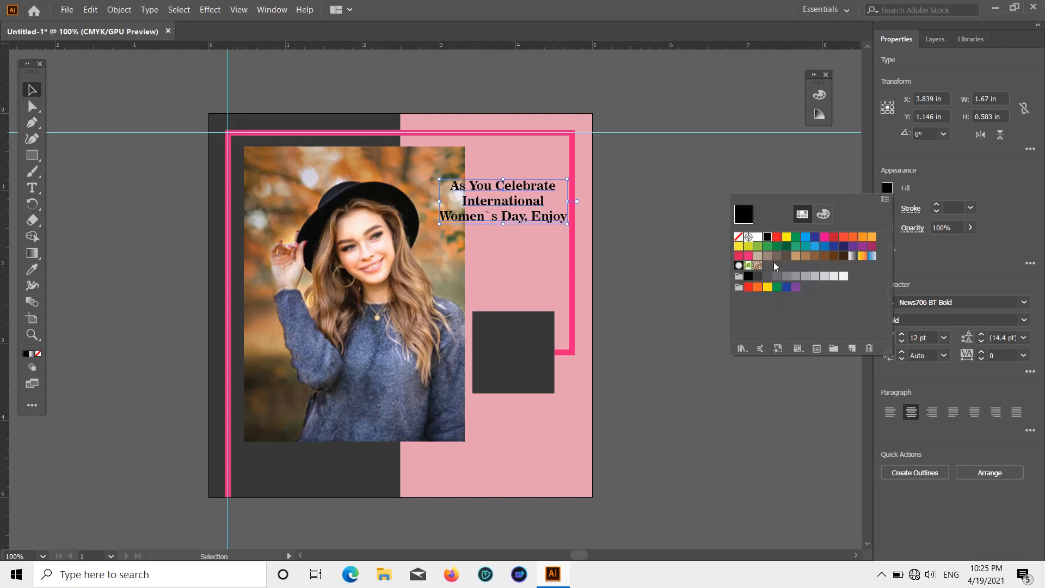
pyautogui.click(957, 170)
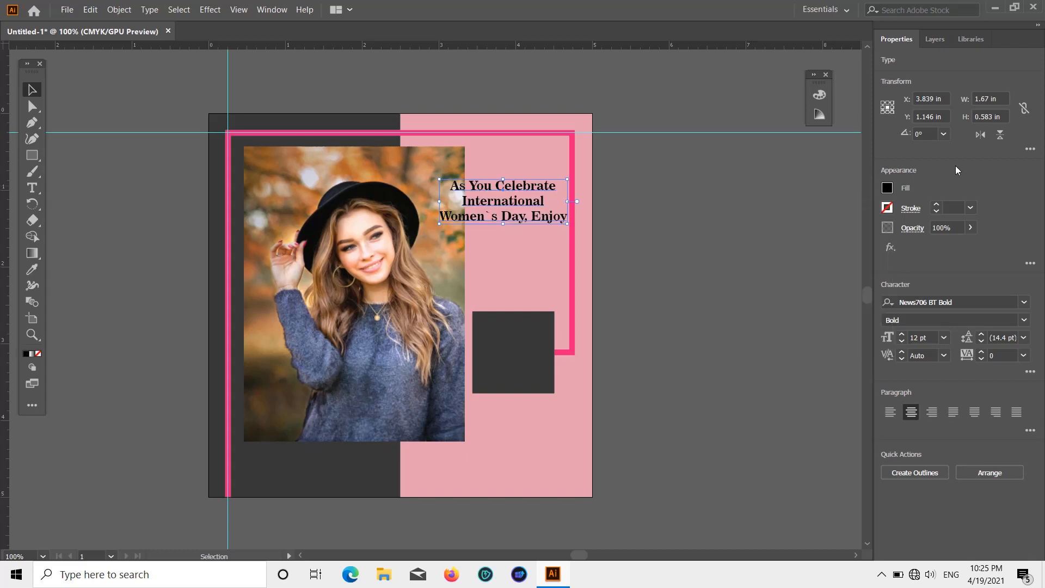
pyautogui.click(781, 239)
pyautogui.scroll(-2, 570, 187)
pyautogui.scroll(1, 551, 203)
pyautogui.scroll(1, 547, 207)
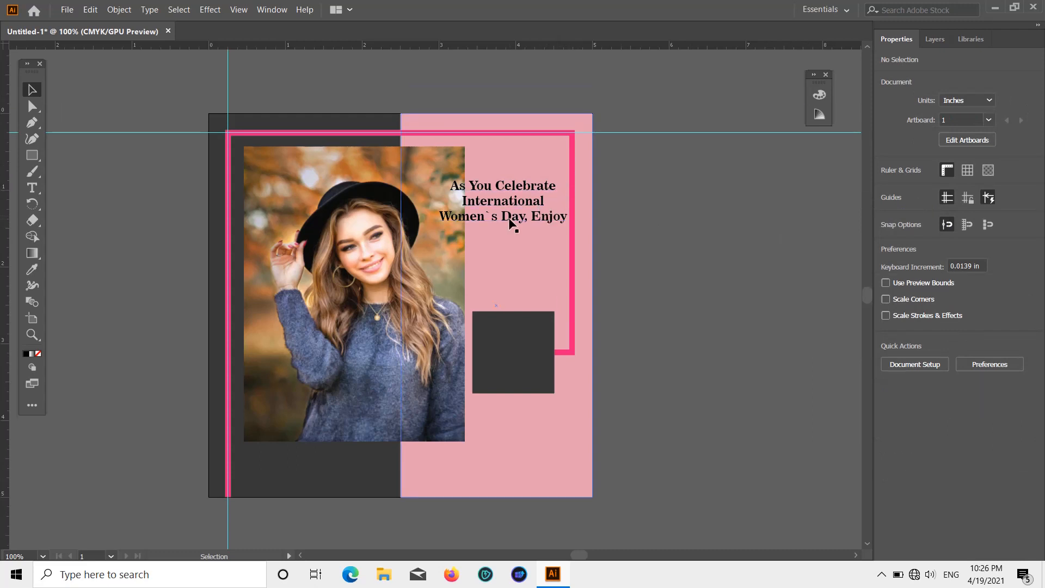
# Step: Enlarge the heading text to about 16.98 pt and move it up to about X 3.44 in, Y 0.82 in
pyautogui.click(482, 219)
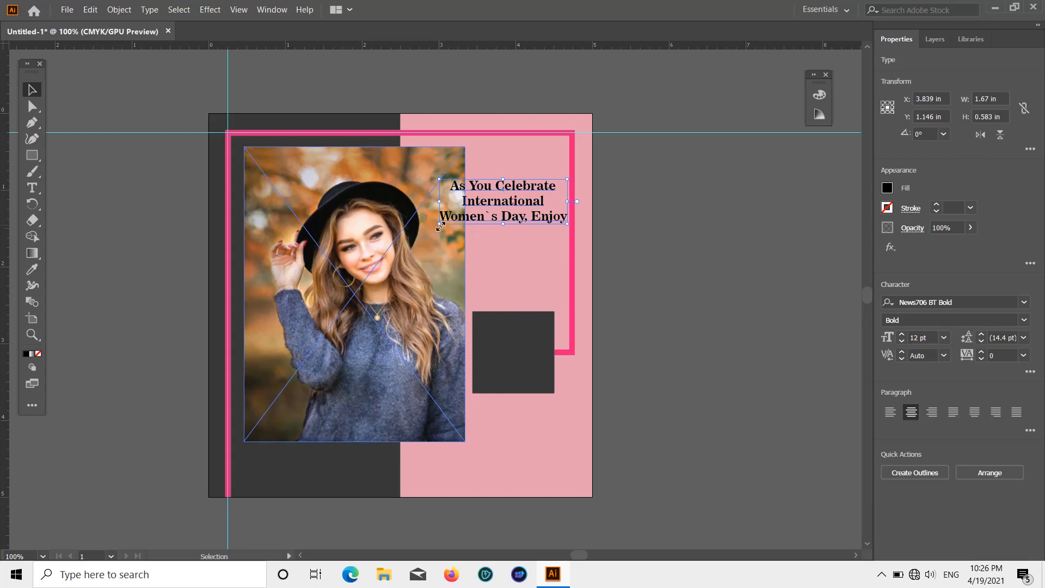
pyautogui.moveTo(440, 223); pyautogui.dragTo(413, 256)
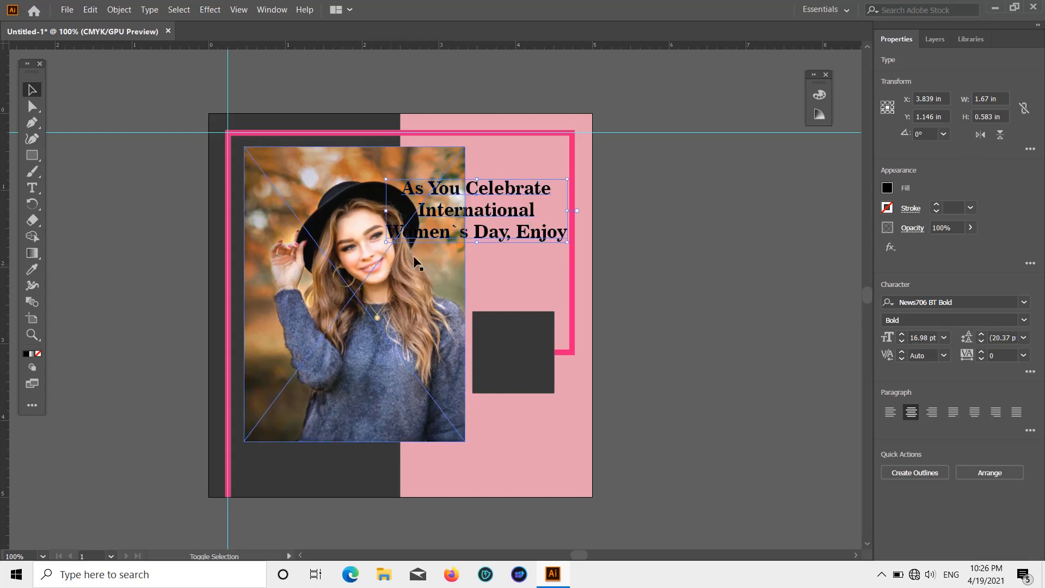
pyautogui.click(633, 188)
pyautogui.moveTo(532, 217); pyautogui.dragTo(528, 182)
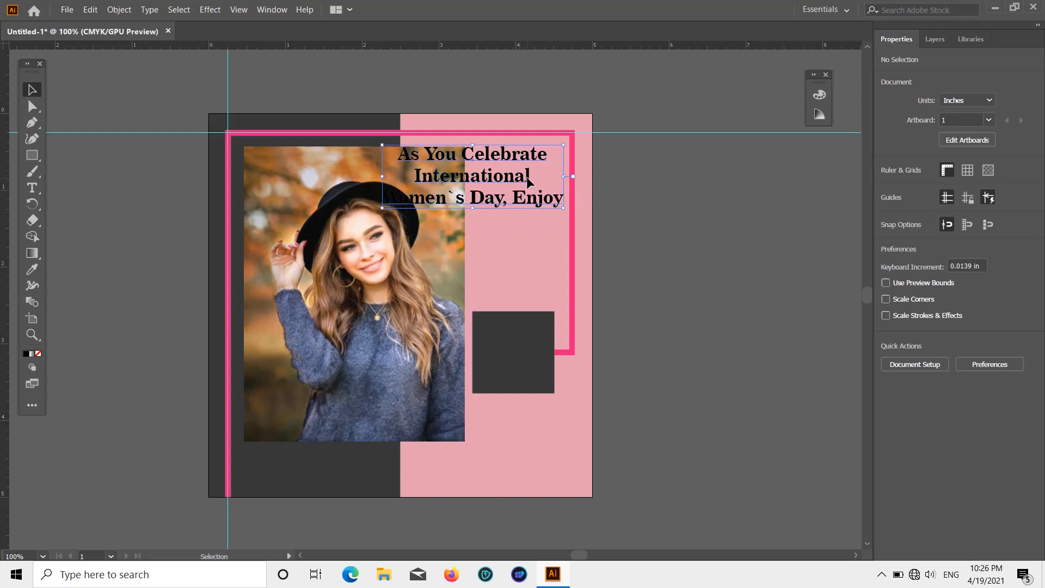
pyautogui.click(631, 201)
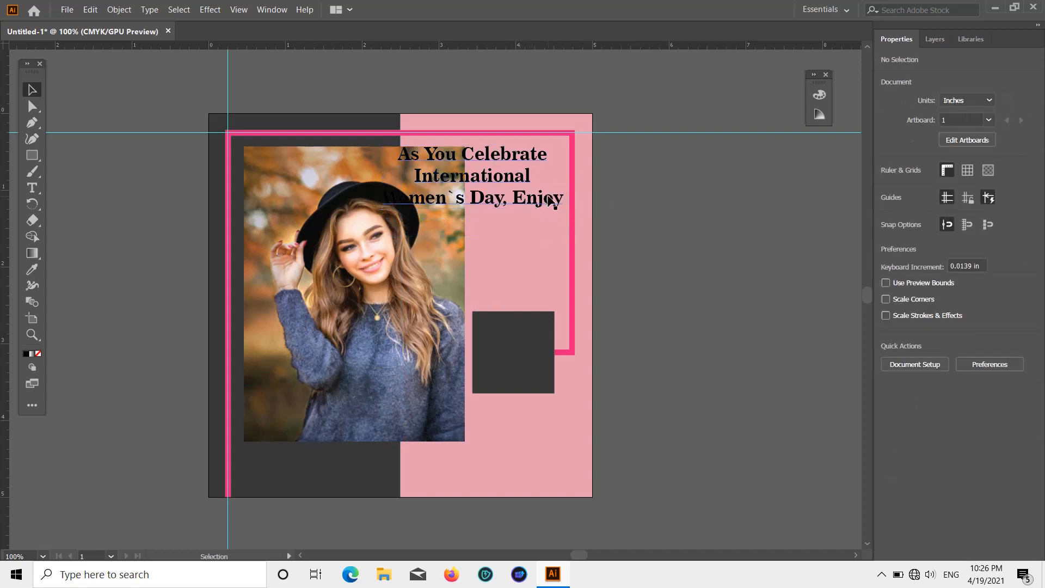
# Step: Scale the heading text down to about 12.59 pt and move it down to sit above the dark square
pyautogui.click(567, 170)
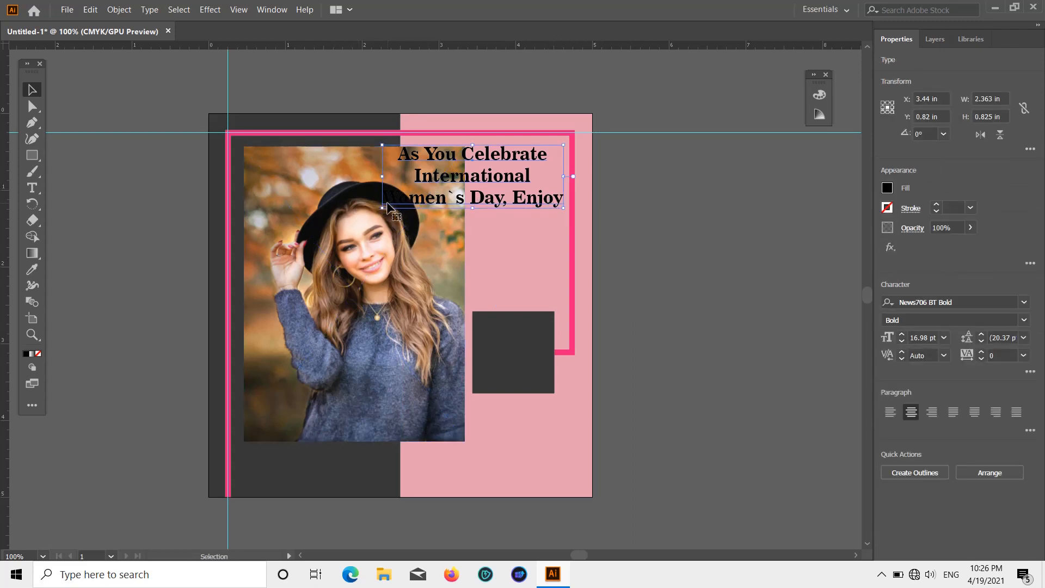
pyautogui.moveTo(384, 209); pyautogui.dragTo(410, 192)
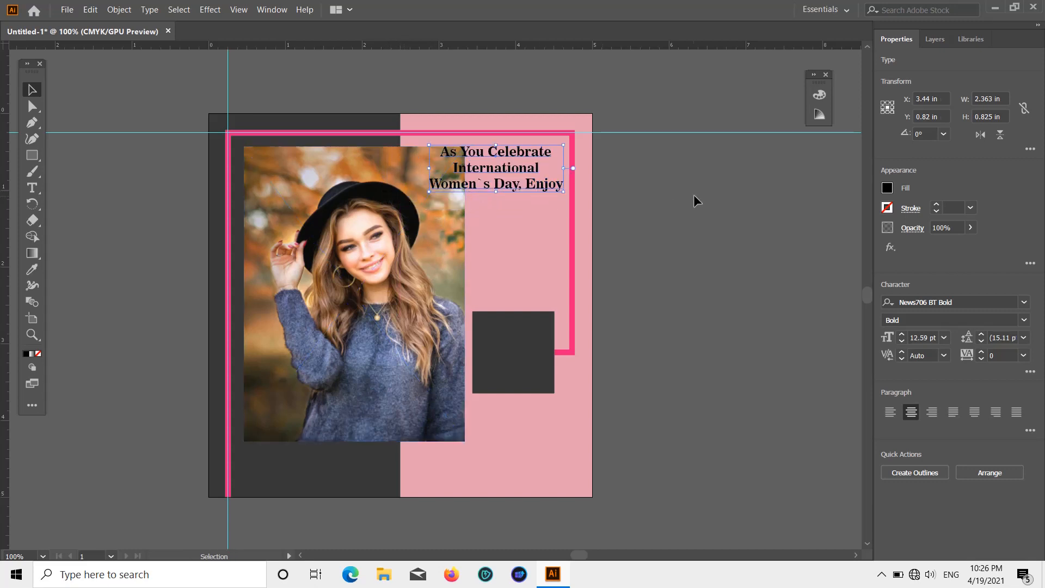
pyautogui.click(694, 194)
pyautogui.moveTo(530, 182); pyautogui.dragTo(532, 256)
pyautogui.click(637, 219)
# Step: Examine how the pink line's lower end meets the artboard's bottom edge, then check the whole design
pyautogui.scroll(-2, 637, 219)
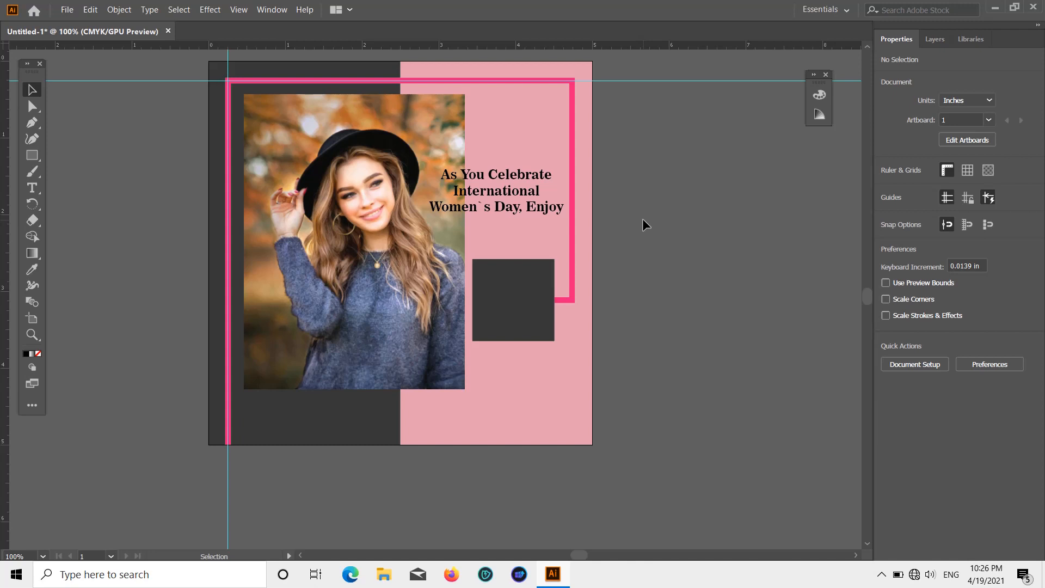
pyautogui.scroll(6, 225, 471)
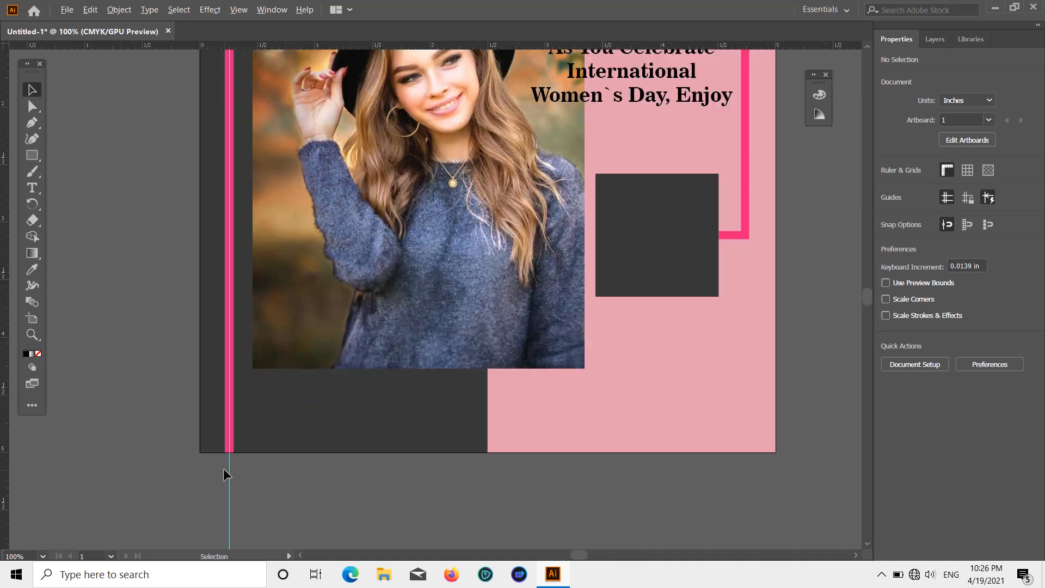
pyautogui.click(250, 306)
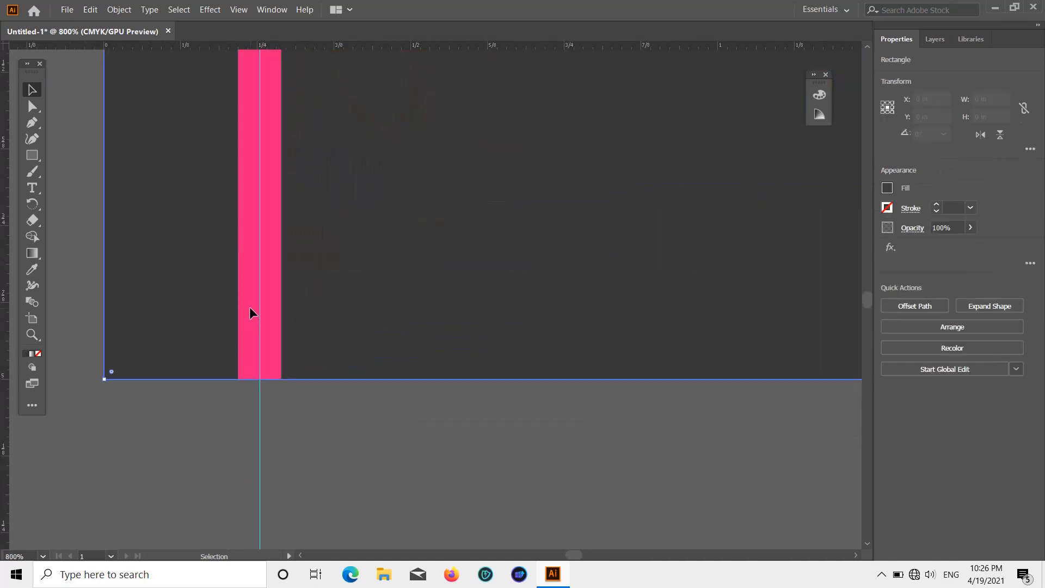
pyautogui.scroll(-8, 249, 306)
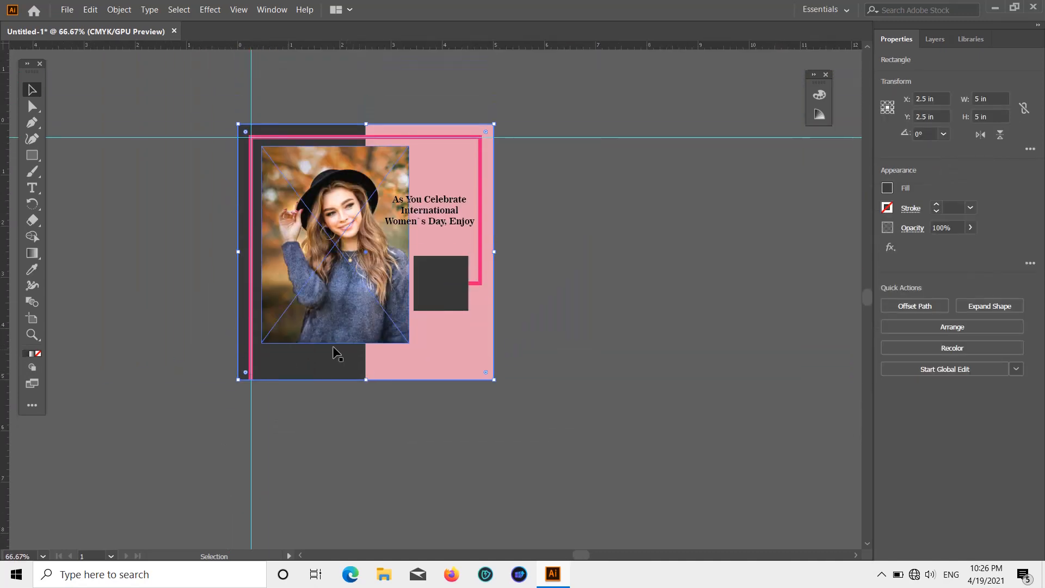
pyautogui.scroll(1, 338, 354)
pyautogui.scroll(2, 288, 359)
pyautogui.scroll(1, 423, 341)
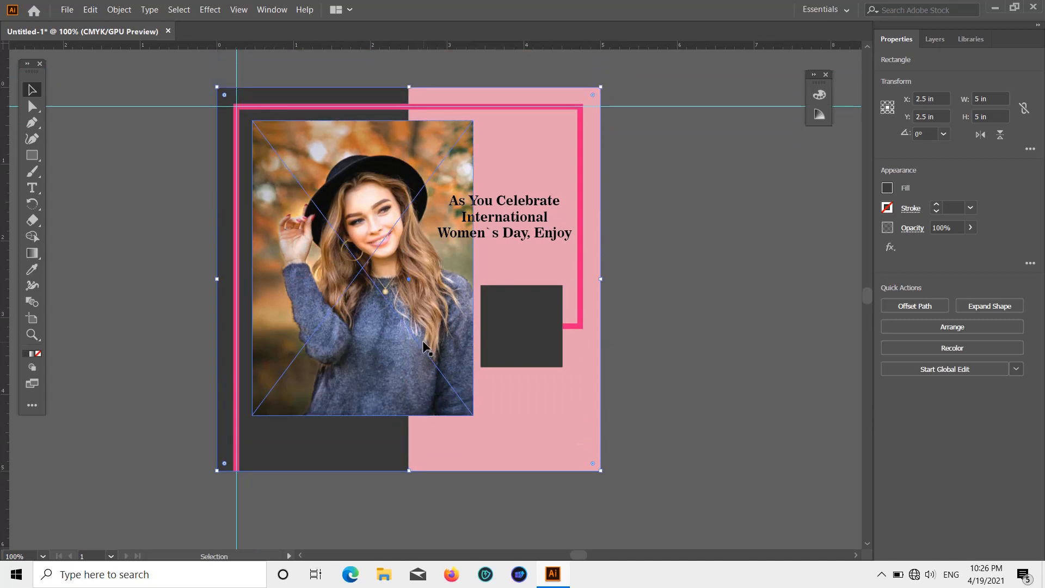
# Step: Add a three-line text object reading "UP TO / 50% / OFF" on the empty canvas beside the artboard
pyautogui.click(32, 187)
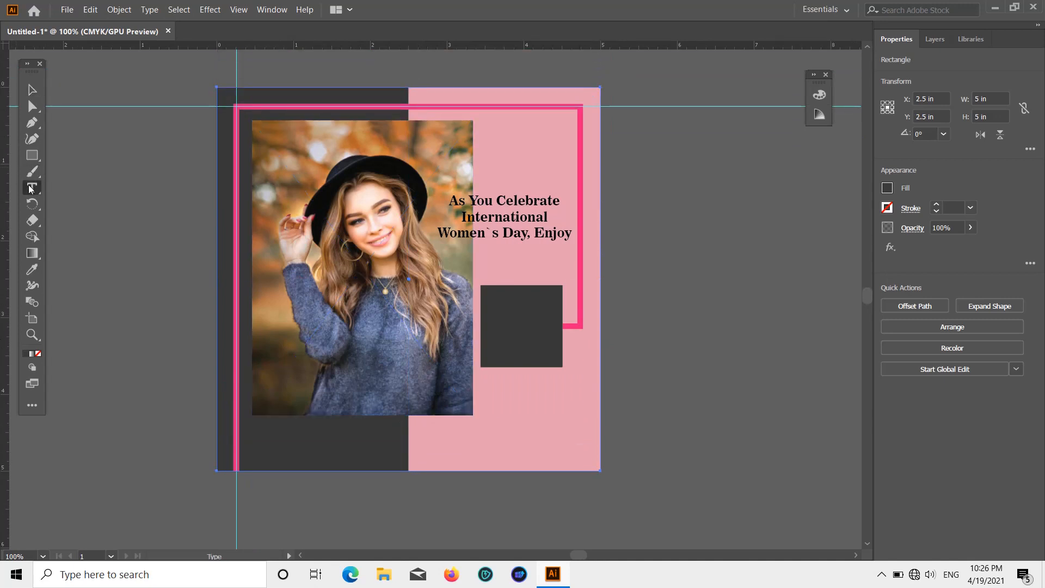
pyautogui.click(658, 315)
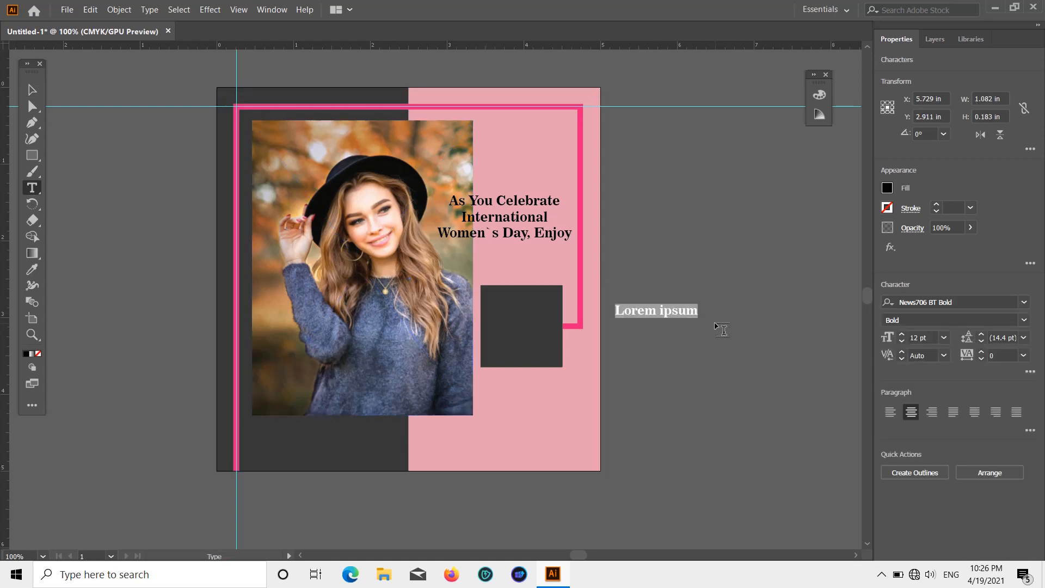
pyautogui.press('BackSpace')
pyautogui.write('U')
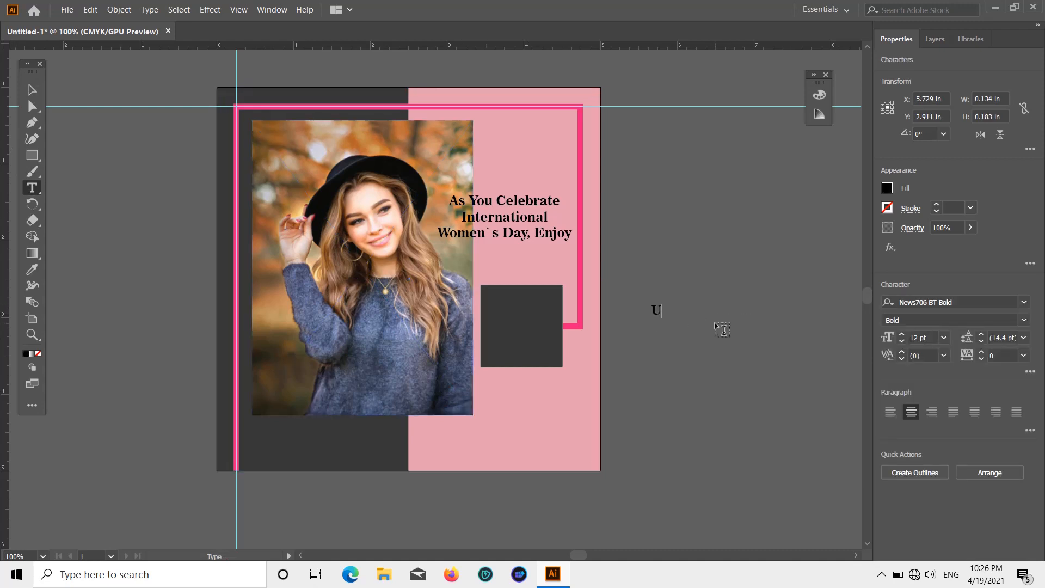
pyautogui.write('p')
pyautogui.press('BackSpace')
pyautogui.press('BackSpace')
pyautogui.write('P TO 50% OFF')
pyautogui.click(32, 90)
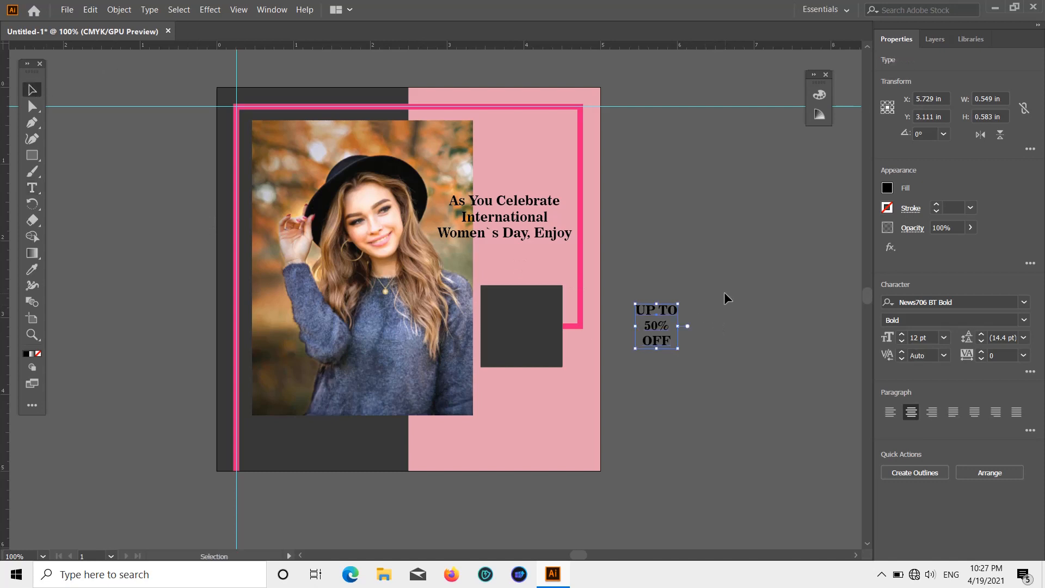
# Step: Move the "UP TO 50% OFF" text onto the dark square at about X 3.928 in, Y 3.111 in and fill it white
pyautogui.moveTo(661, 309); pyautogui.dragTo(524, 311)
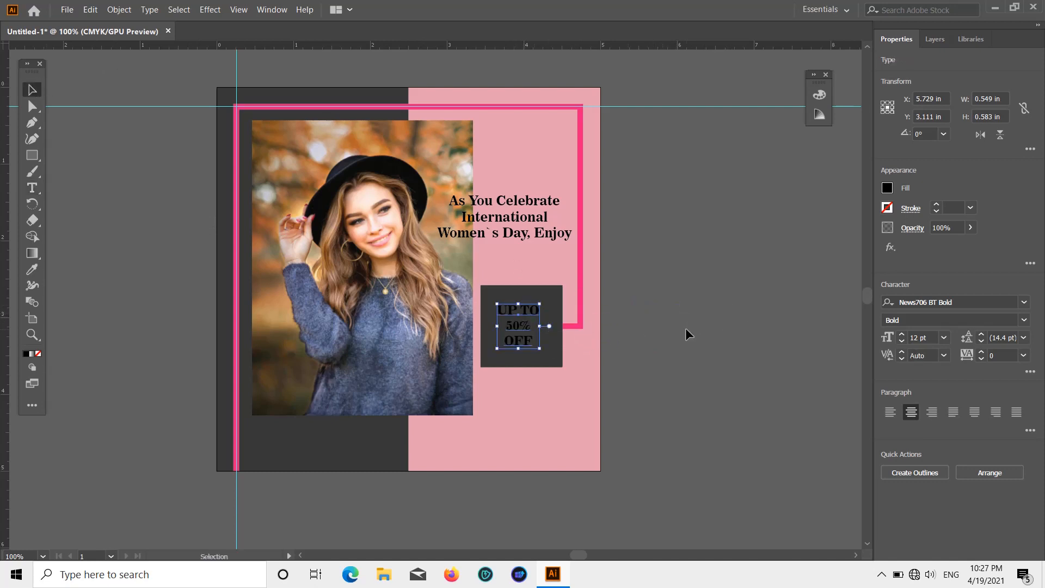
pyautogui.click(887, 188)
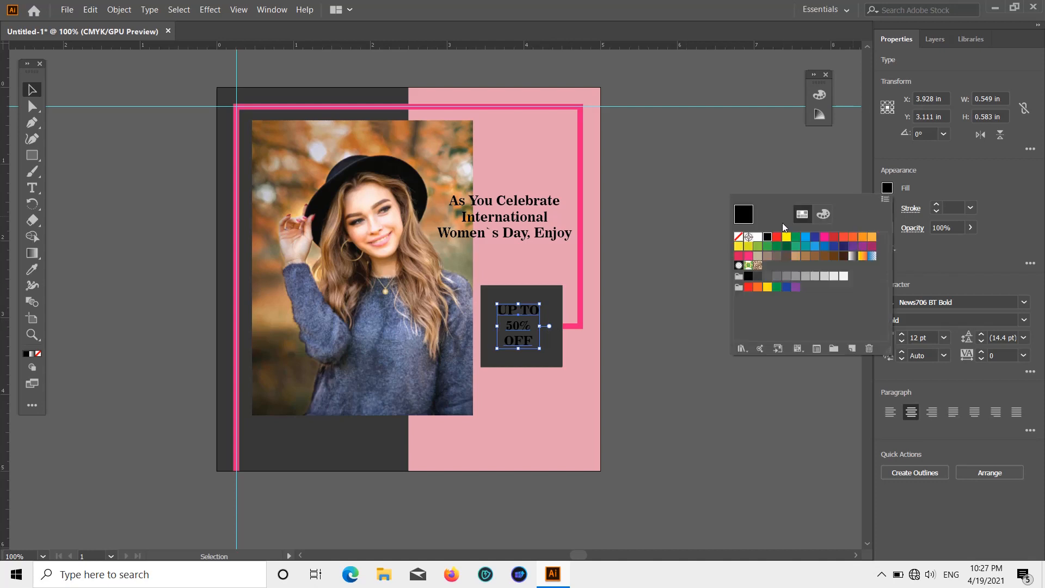
pyautogui.click(758, 238)
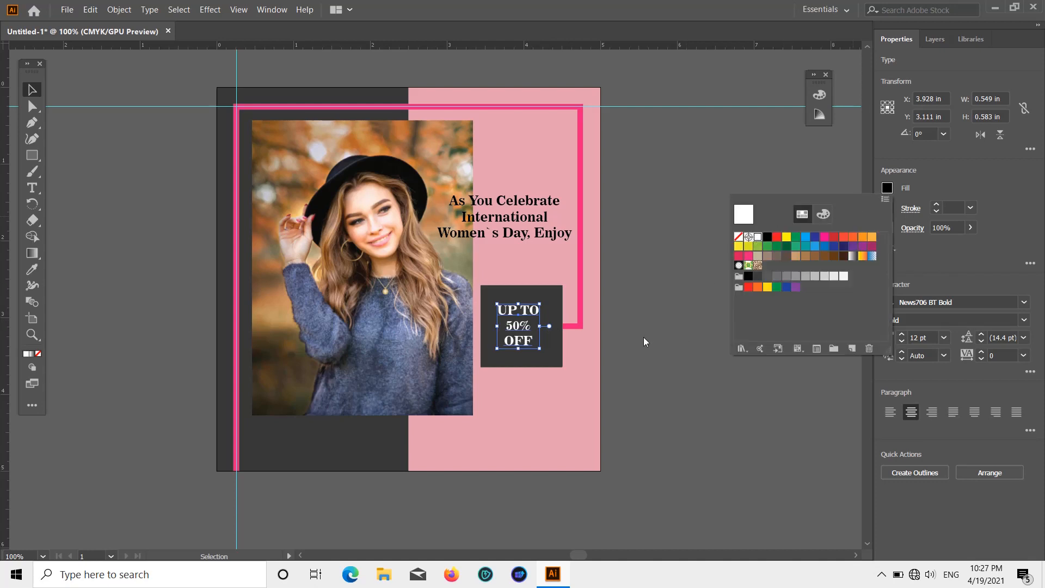
# Step: Scale the "UP TO 50% OFF" text up to about 17.37 pt and reposition it at about X 3.972 in, Y 3.087 in
pyautogui.click(625, 358)
pyautogui.click(690, 387)
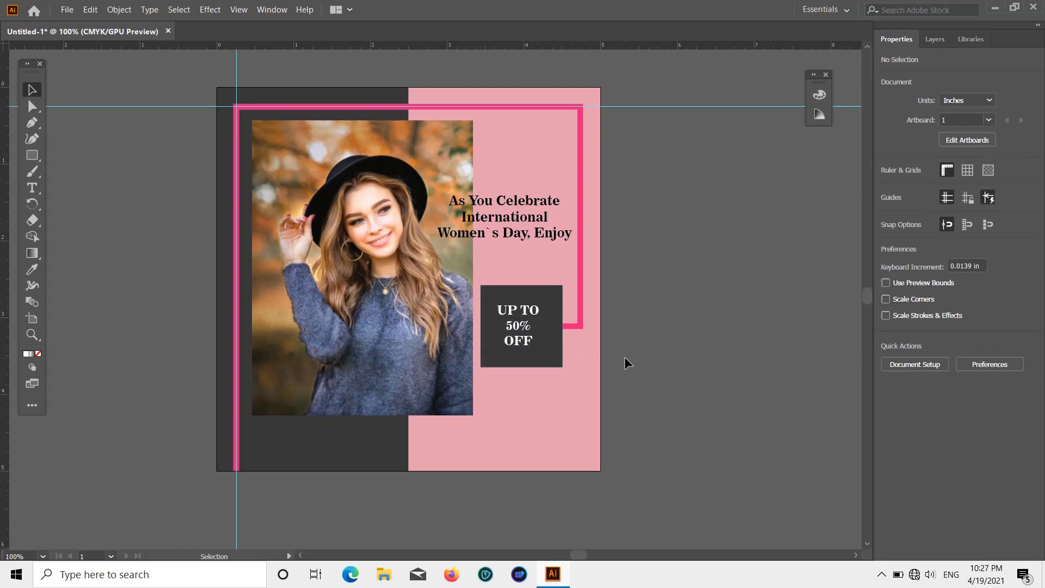
pyautogui.scroll(4, 561, 336)
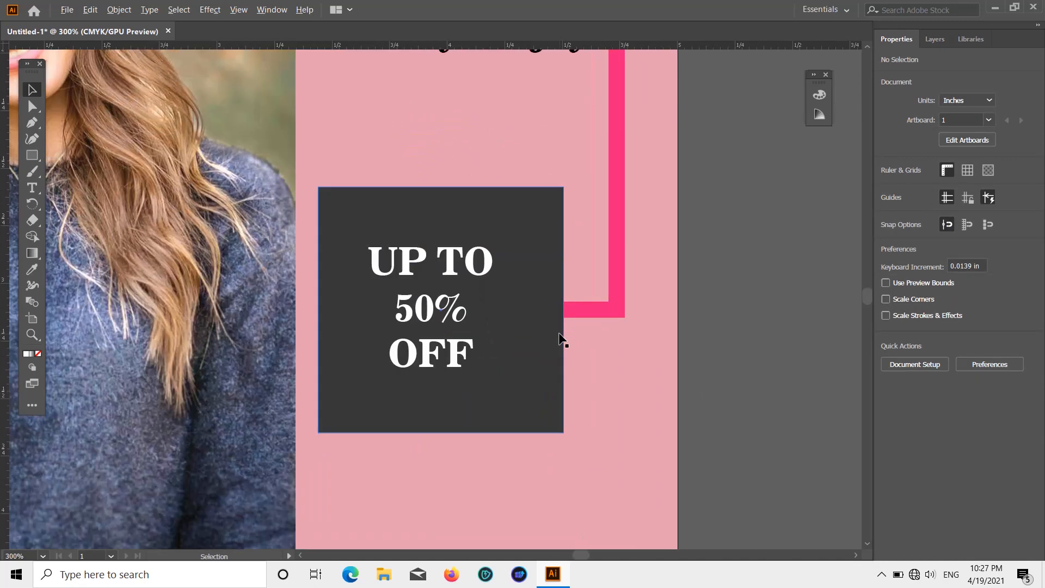
pyautogui.scroll(-2, 558, 335)
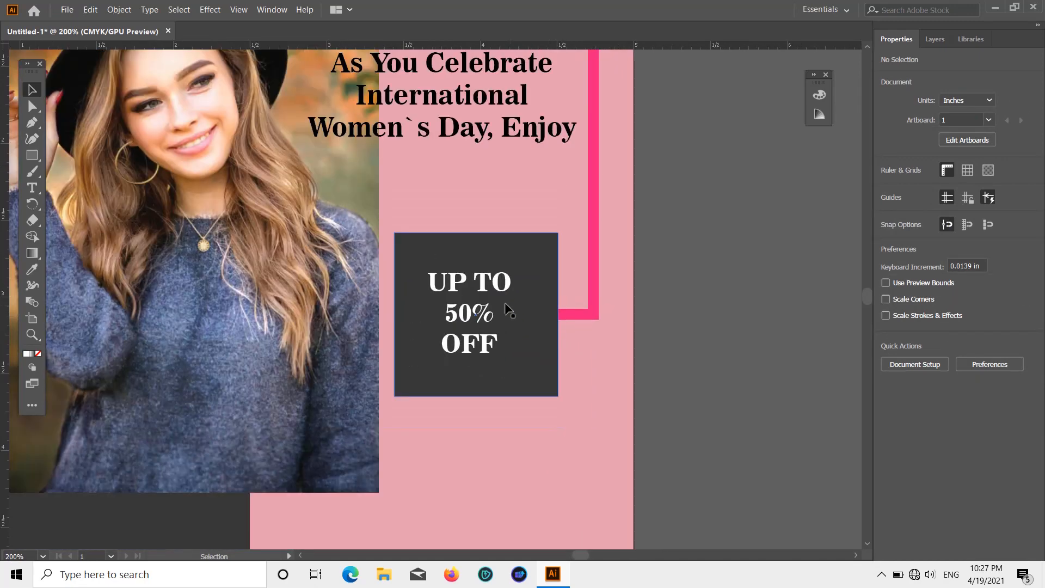
pyautogui.click(493, 283)
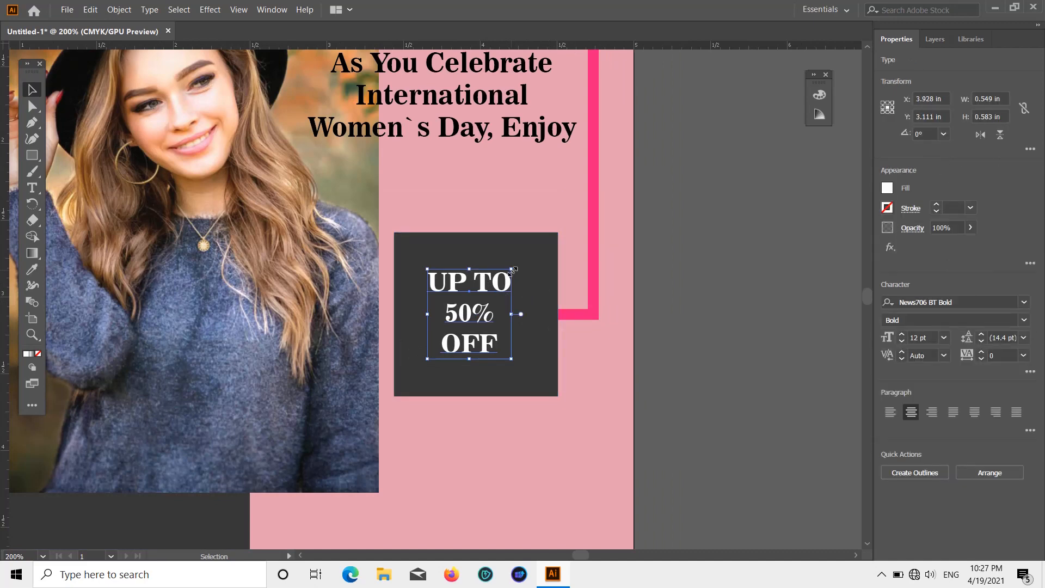
pyautogui.moveTo(512, 269); pyautogui.dragTo(534, 261)
pyautogui.moveTo(555, 248); pyautogui.dragTo(557, 247)
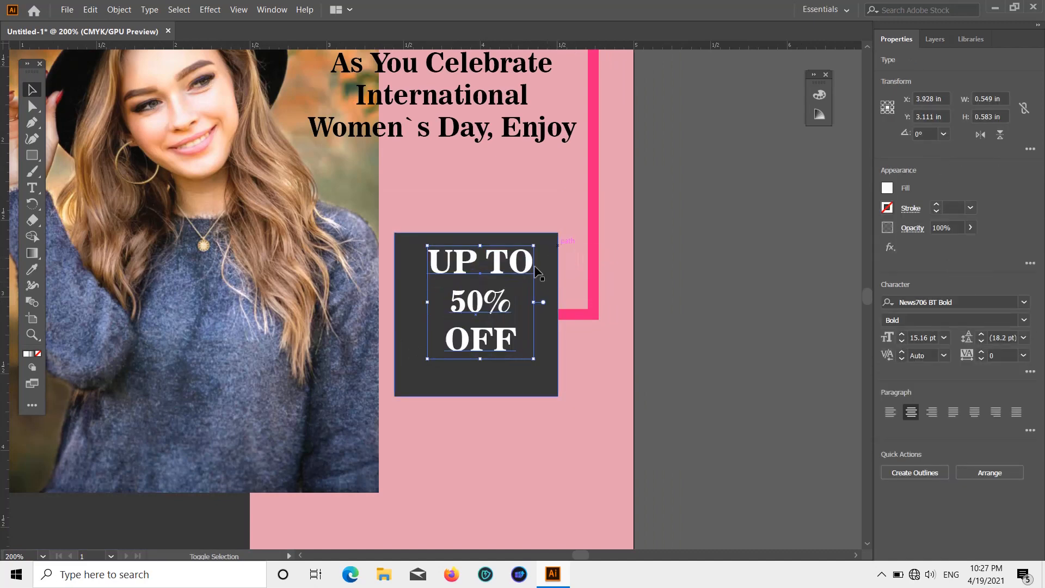
pyautogui.moveTo(427, 360); pyautogui.dragTo(412, 375)
pyautogui.moveTo(467, 353); pyautogui.dragTo(471, 356)
pyautogui.click(734, 334)
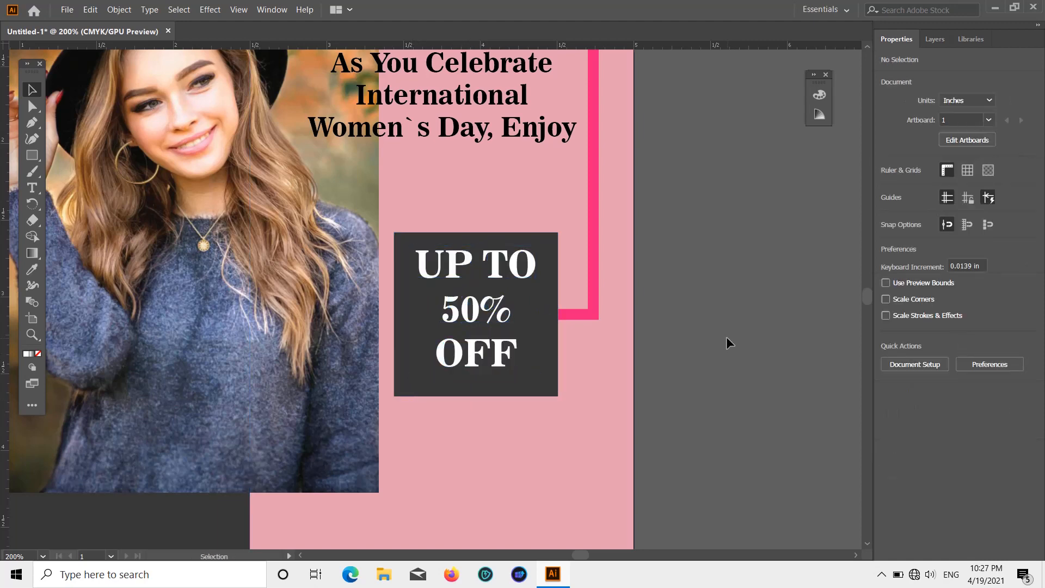
# Step: Try to recolor the "50%" line by sampling the pink frame line's color with the Eyedropper tool
pyautogui.scroll(-1, 726, 337)
pyautogui.scroll(-2, 723, 337)
pyautogui.scroll(-1, 723, 336)
pyautogui.scroll(1, 723, 337)
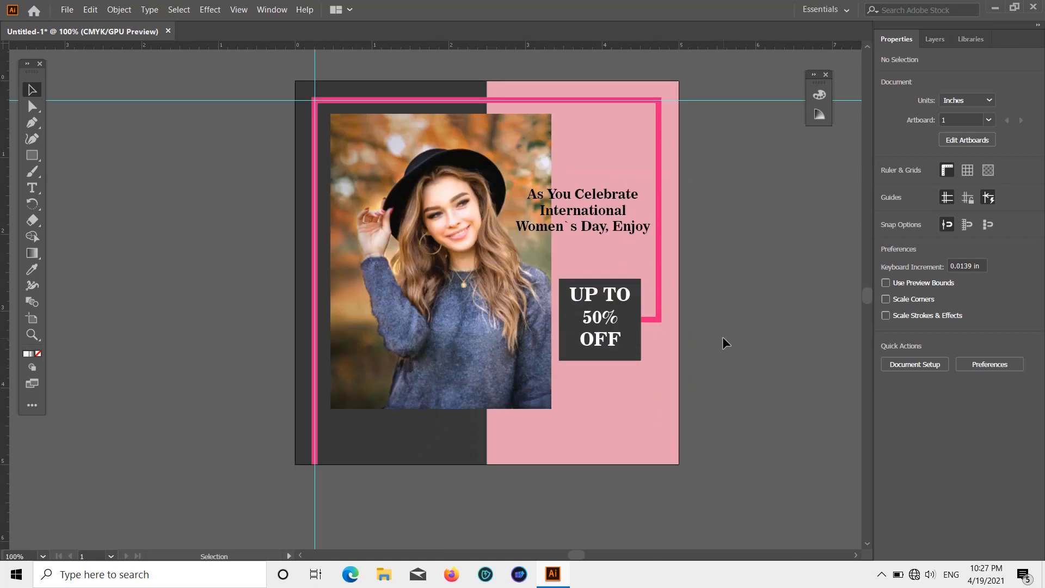
pyautogui.scroll(1, 732, 328)
pyautogui.scroll(-1, 733, 334)
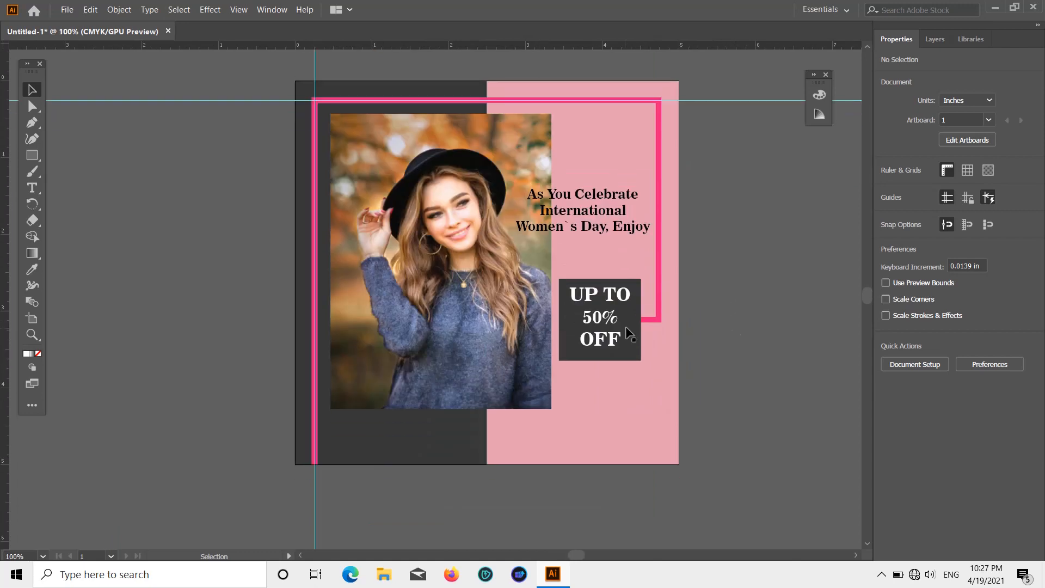
pyautogui.click(604, 348)
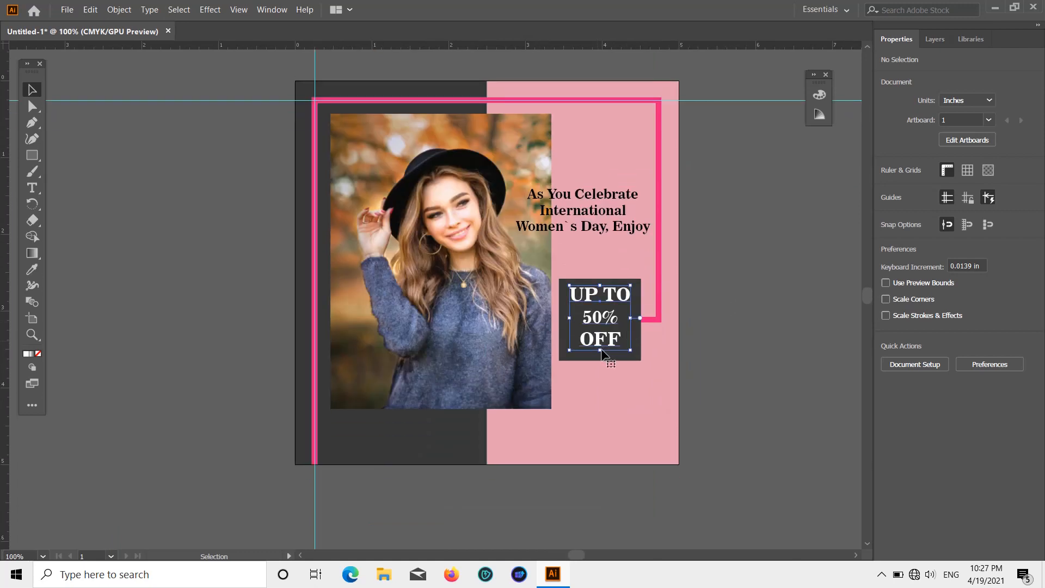
pyautogui.doubleClick(618, 317)
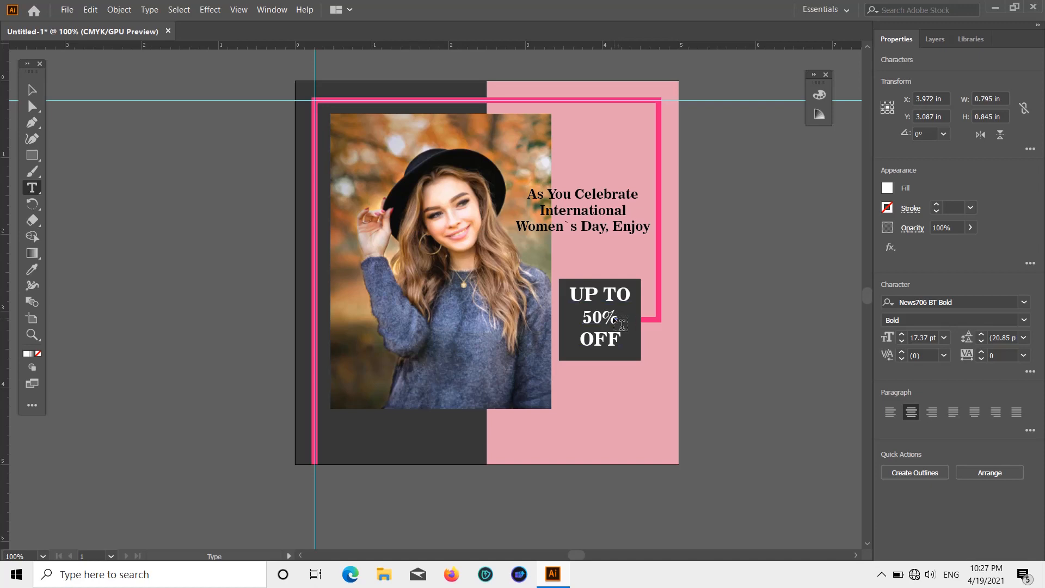
pyautogui.moveTo(614, 318); pyautogui.dragTo(590, 319)
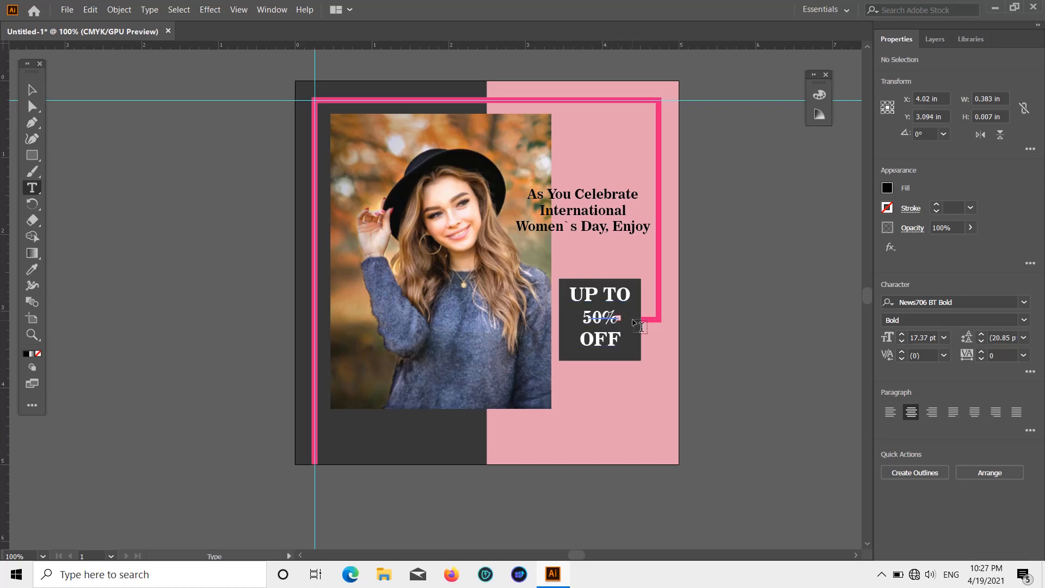
pyautogui.keyDown('ctrl'); pyautogui.click(621, 338); pyautogui.keyUp('ctrl')
pyautogui.scroll(4, 609, 330)
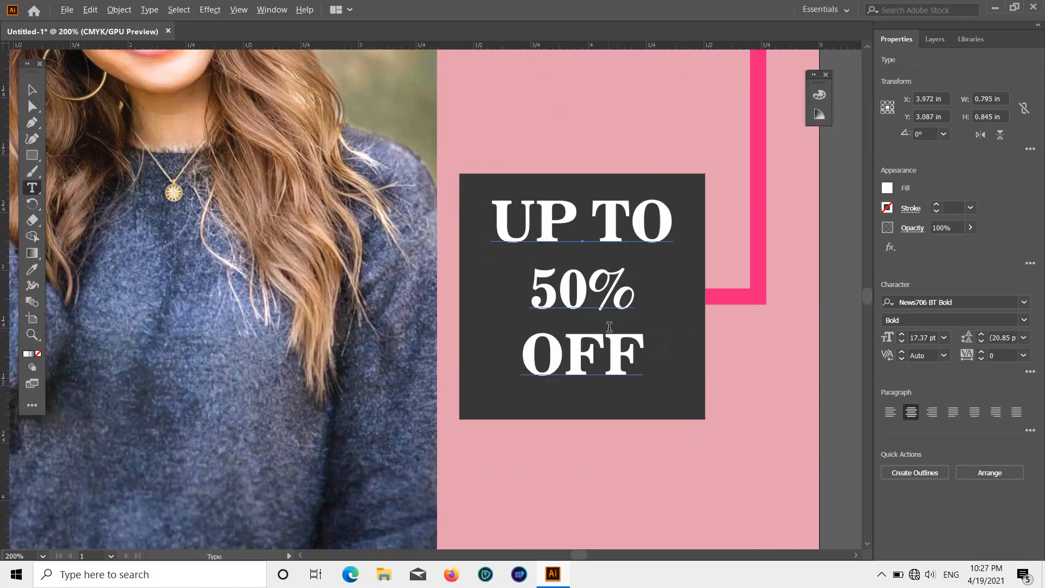
pyautogui.click(653, 293)
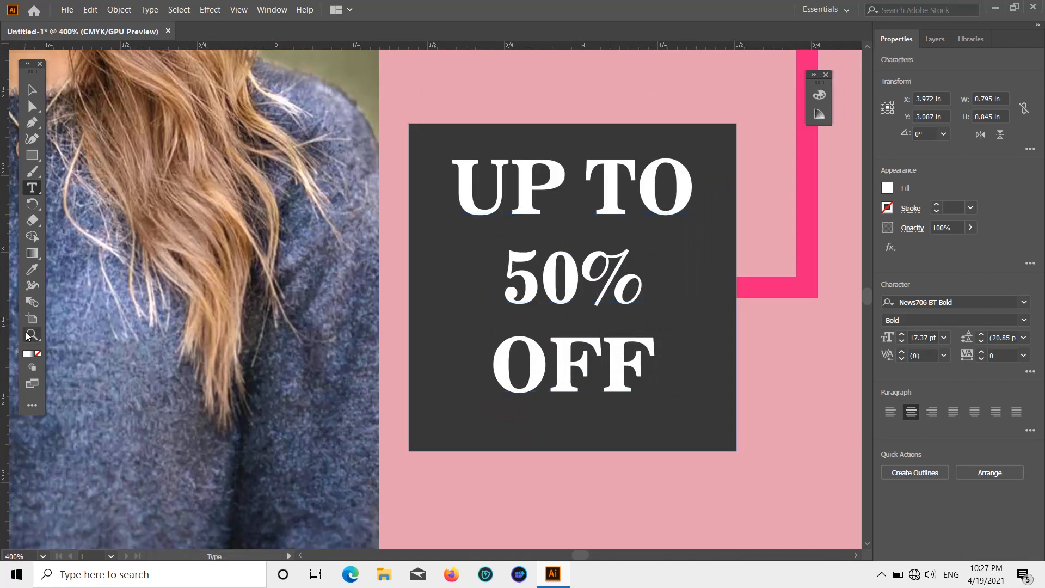
pyautogui.click(32, 269)
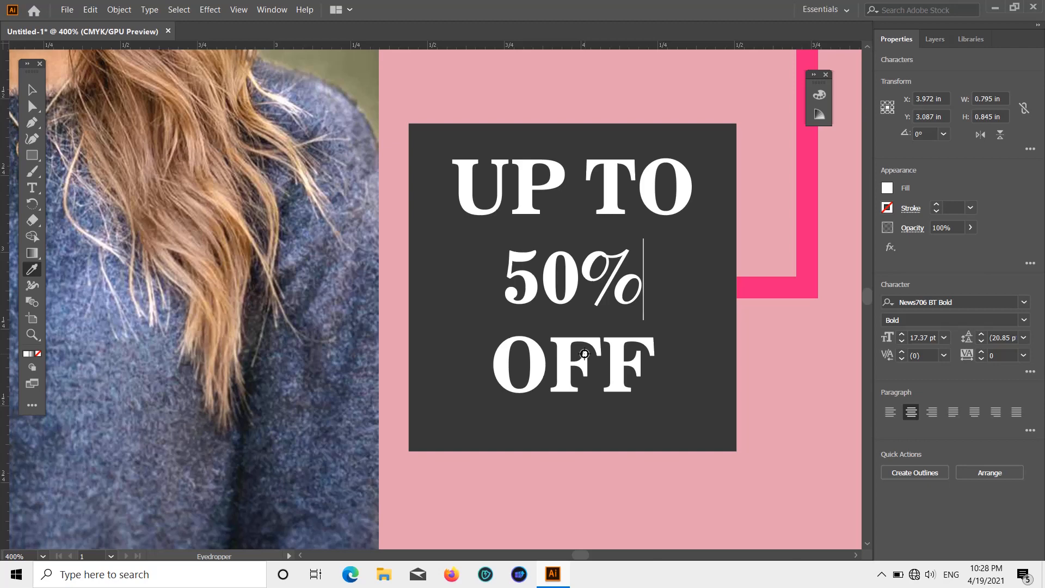
pyautogui.click(807, 242)
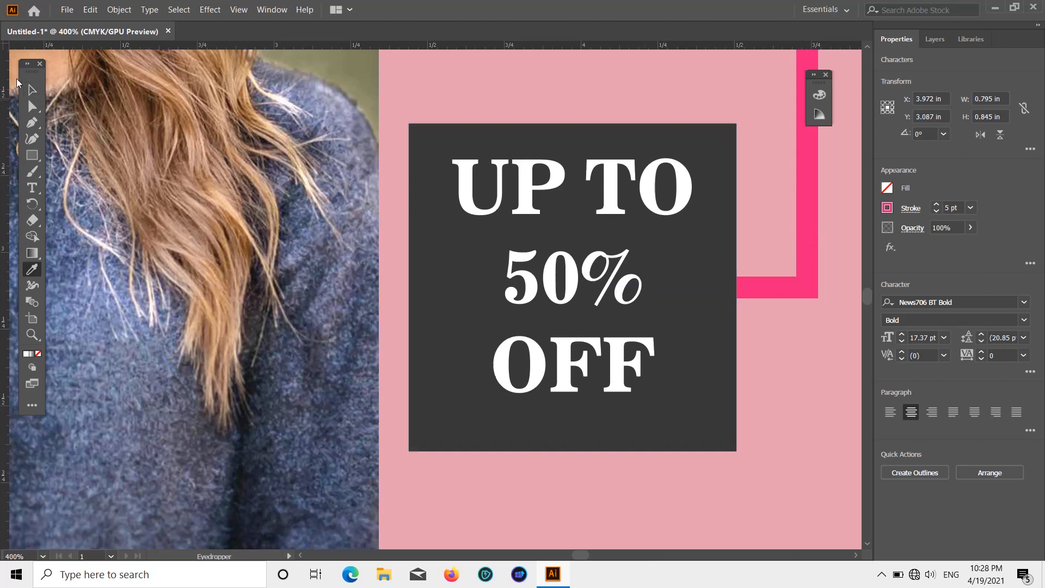
# Step: Fill only the "50%" line of the square's text with the bright pink swatch matching the frame line
pyautogui.click(31, 90)
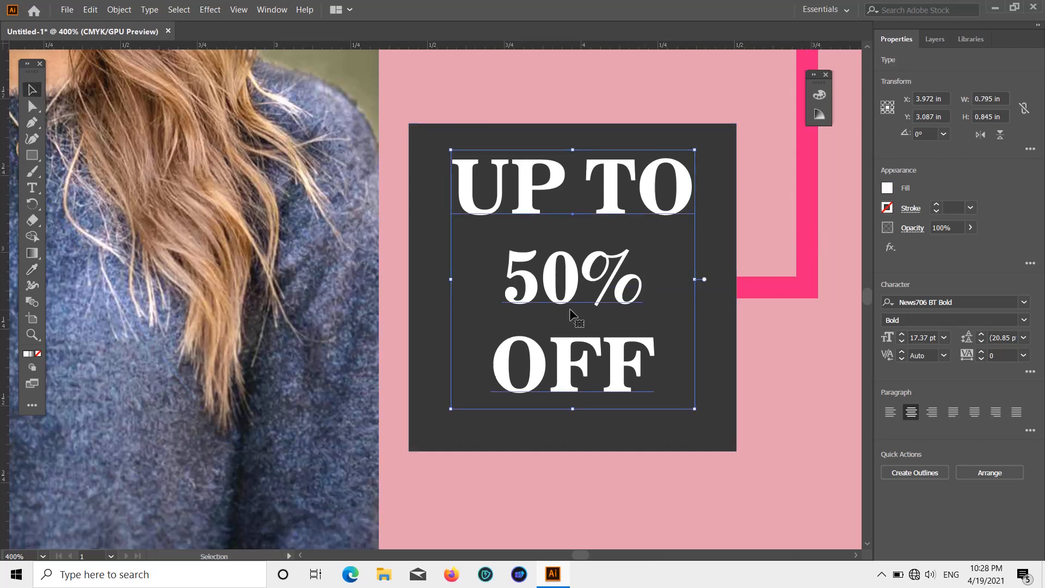
pyautogui.doubleClick(636, 295)
pyautogui.moveTo(642, 291); pyautogui.dragTo(514, 278)
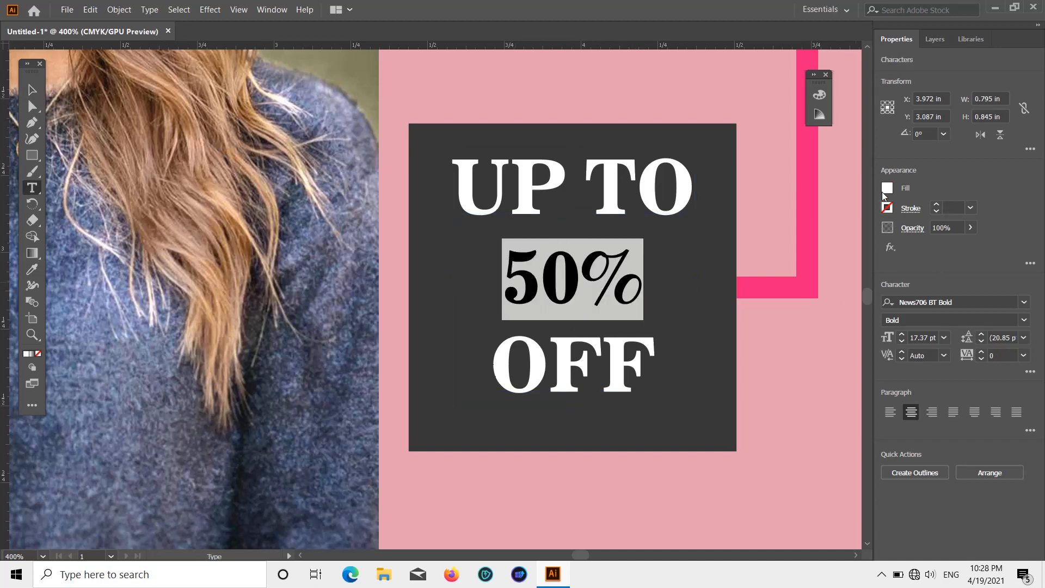
pyautogui.click(886, 190)
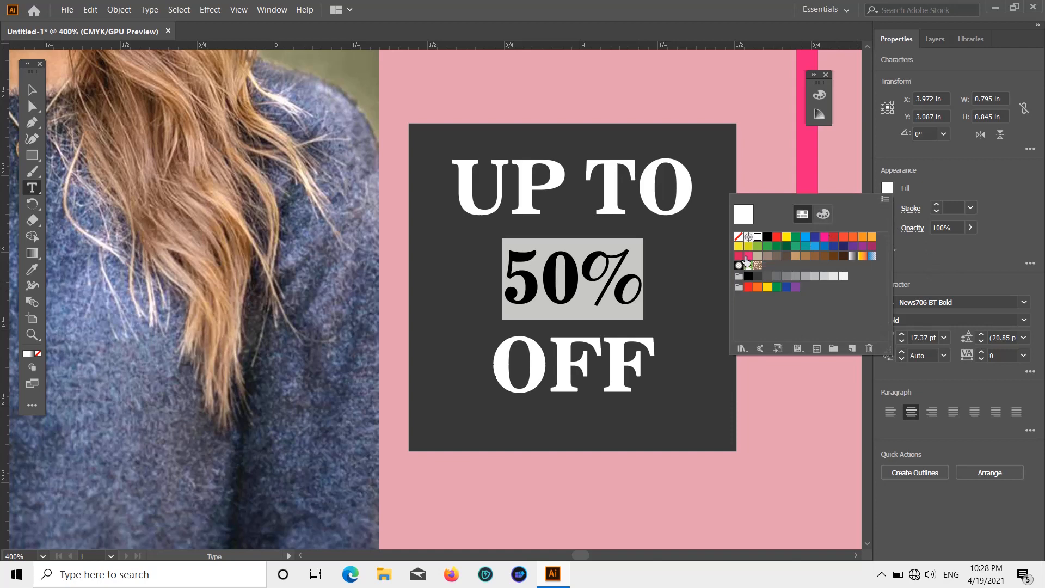
pyautogui.click(747, 257)
pyautogui.click(972, 197)
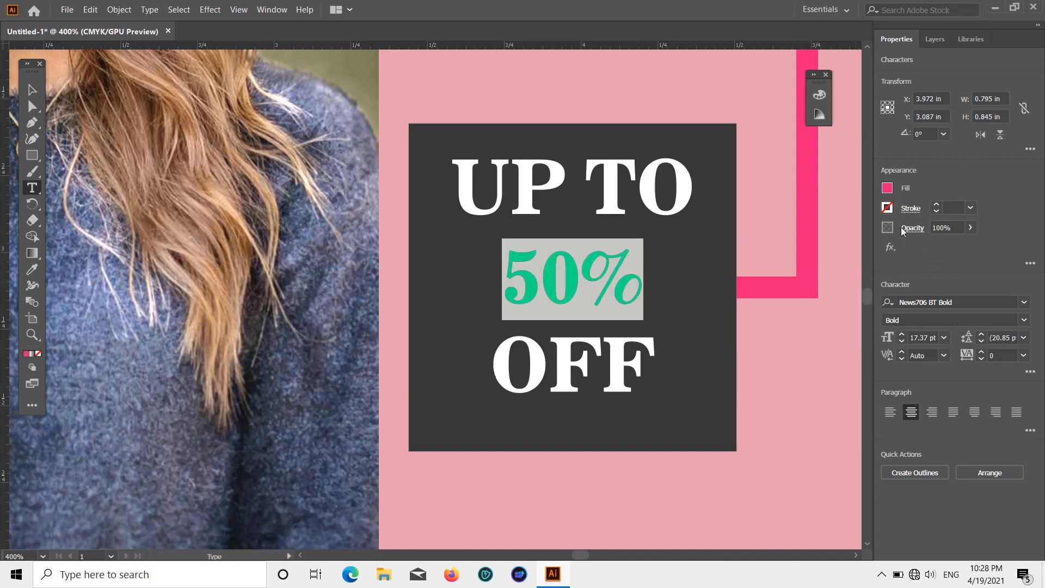
pyautogui.click(821, 307)
pyautogui.scroll(-9, 821, 307)
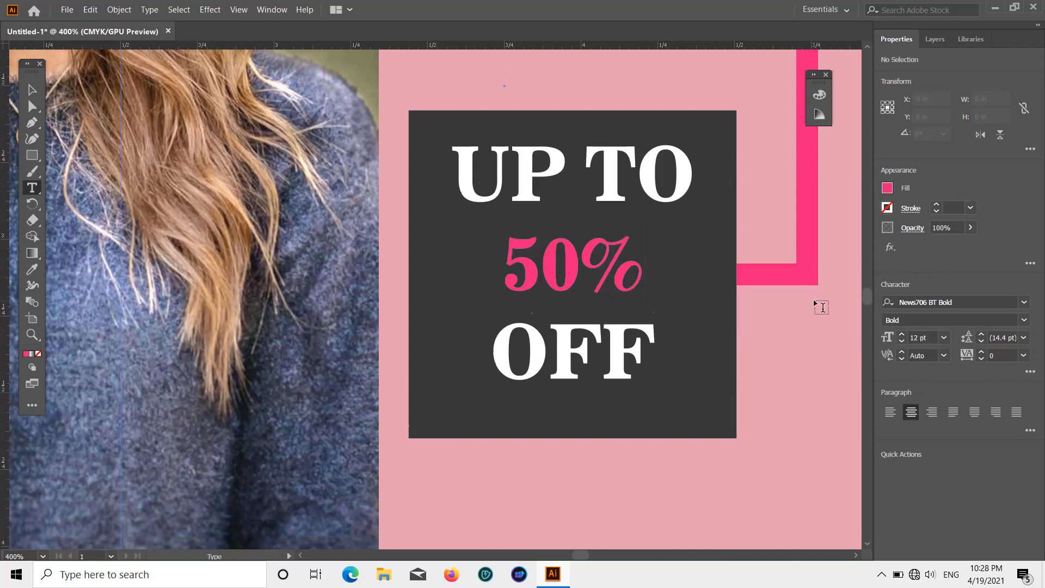
pyautogui.scroll(8, 815, 309)
pyautogui.press('v')
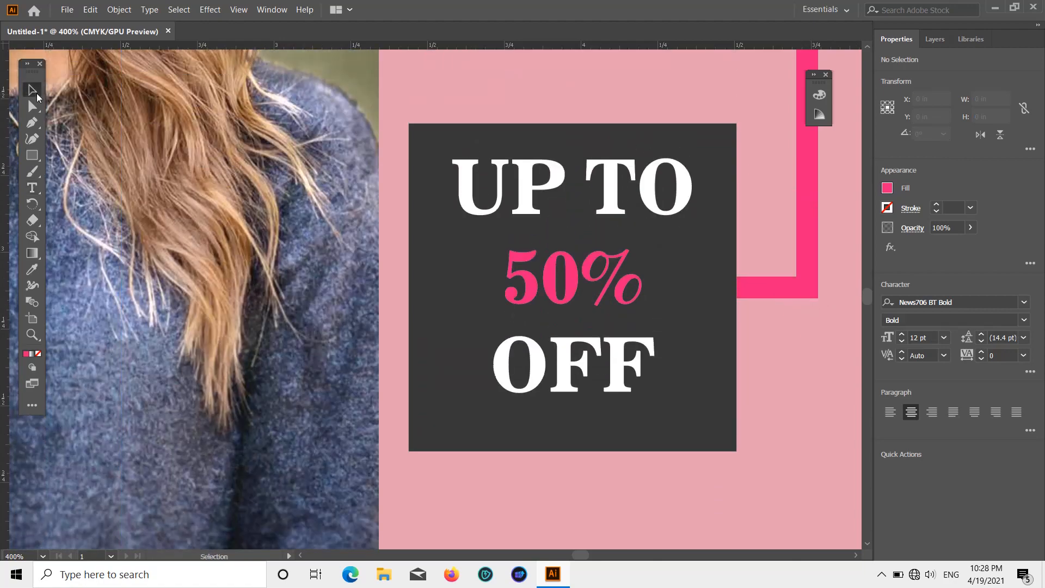
# Step: Enlarge the "UP TO 50% OFF" text to about 20.3 pt and center it on the dark square at about X 3.972 in, Y 3.12 in
pyautogui.scroll(-2, 424, 300)
pyautogui.scroll(1, 430, 302)
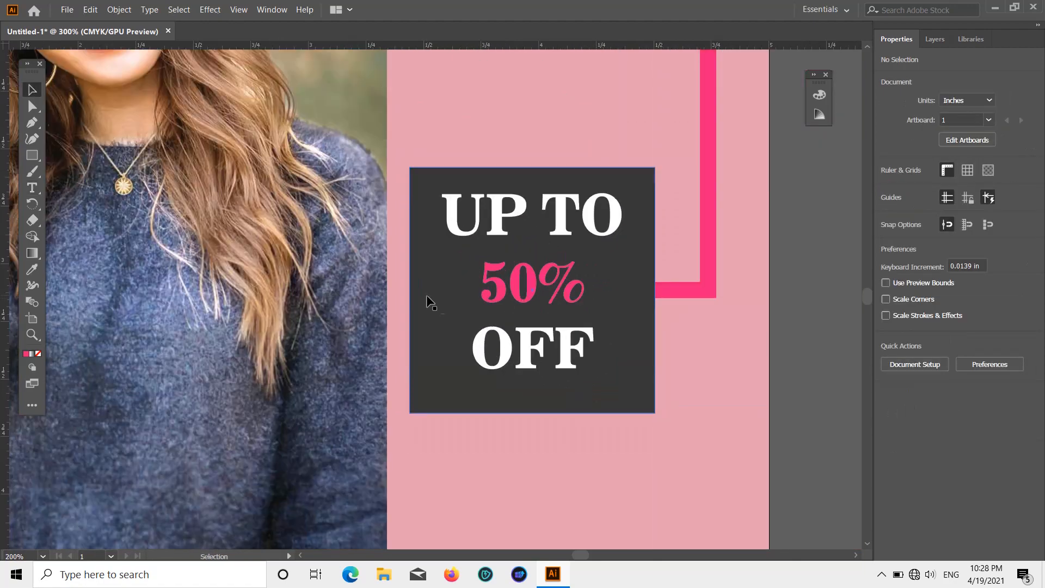
pyautogui.click(518, 344)
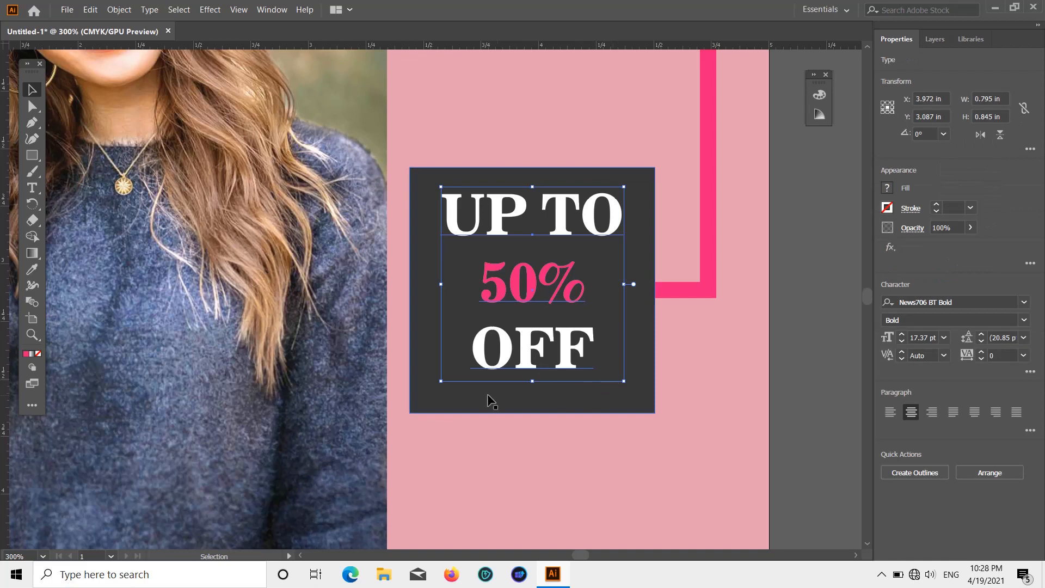
pyautogui.moveTo(440, 384); pyautogui.dragTo(417, 408)
pyautogui.hotkey('ctrl', 'shift', 'a')
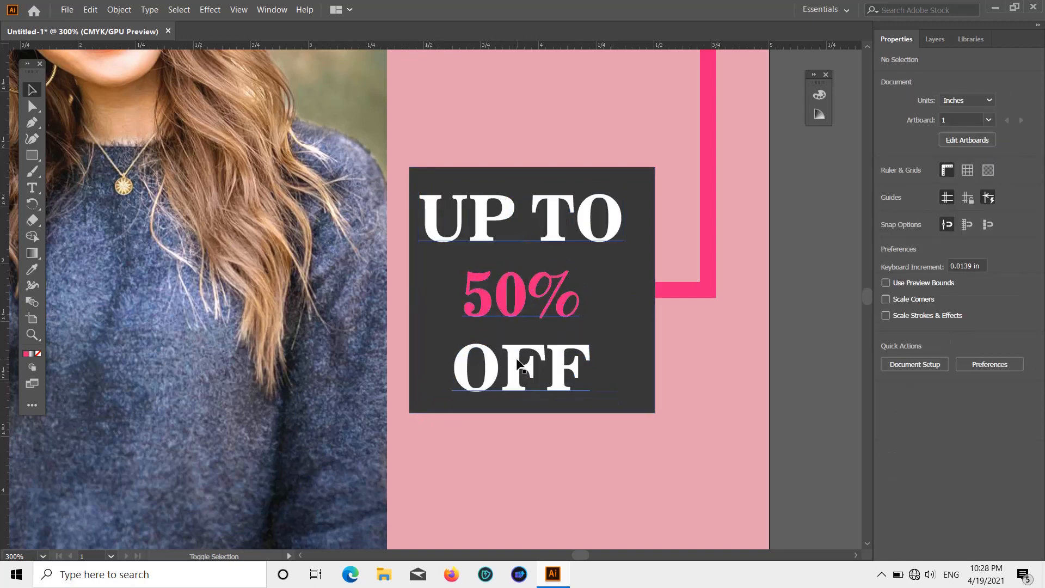
pyautogui.click(514, 381)
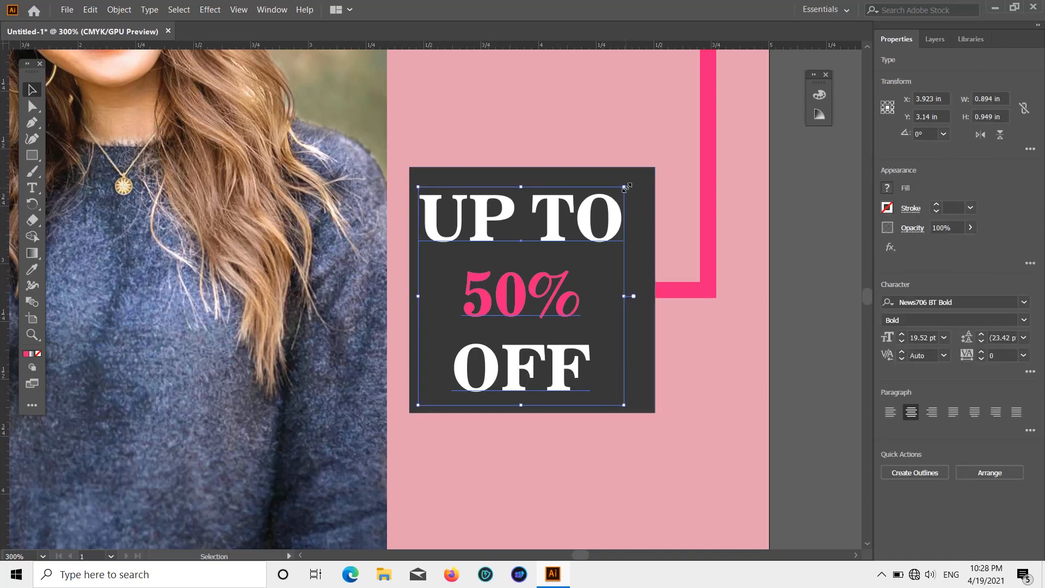
pyautogui.moveTo(624, 187); pyautogui.dragTo(647, 179)
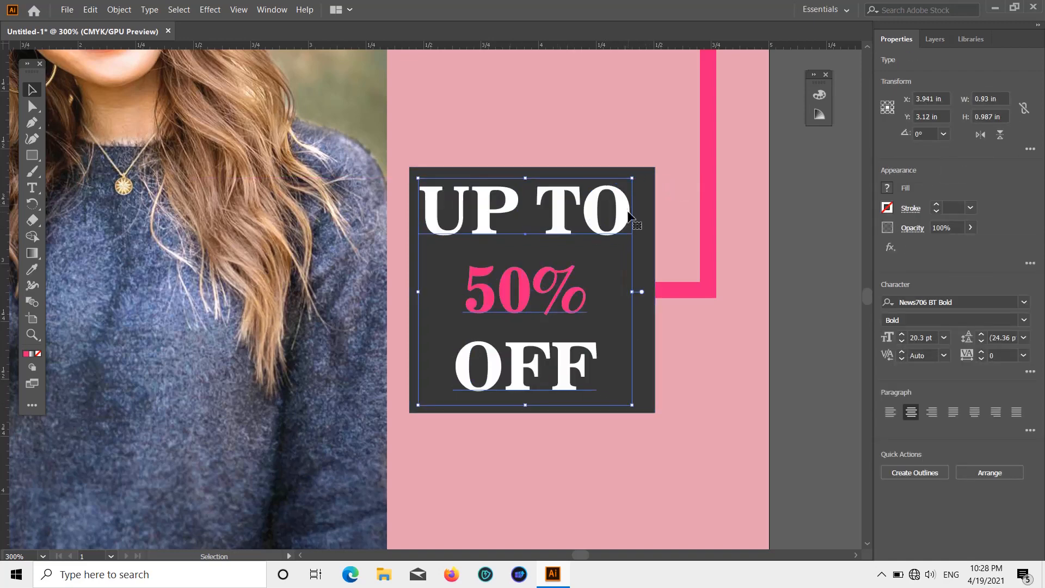
pyautogui.moveTo(629, 215); pyautogui.dragTo(637, 213)
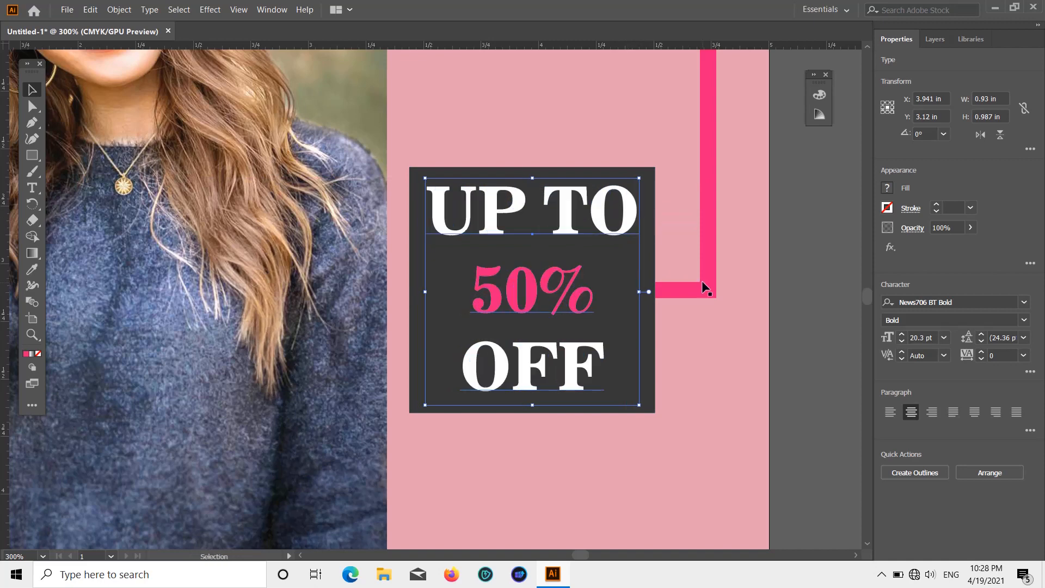
pyautogui.click(787, 290)
# Step: Draw a bright pink rectangle about 2.217 × 0.232 in across the light pink area just below the photo's bottom edge
pyautogui.scroll(-3, 705, 330)
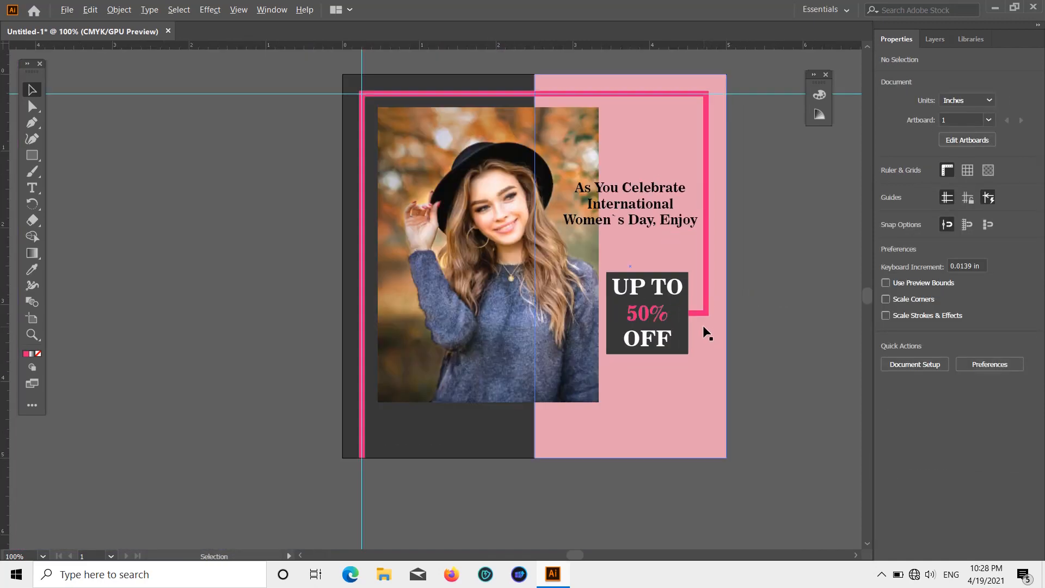
pyautogui.scroll(1, 697, 330)
pyautogui.scroll(4, 695, 325)
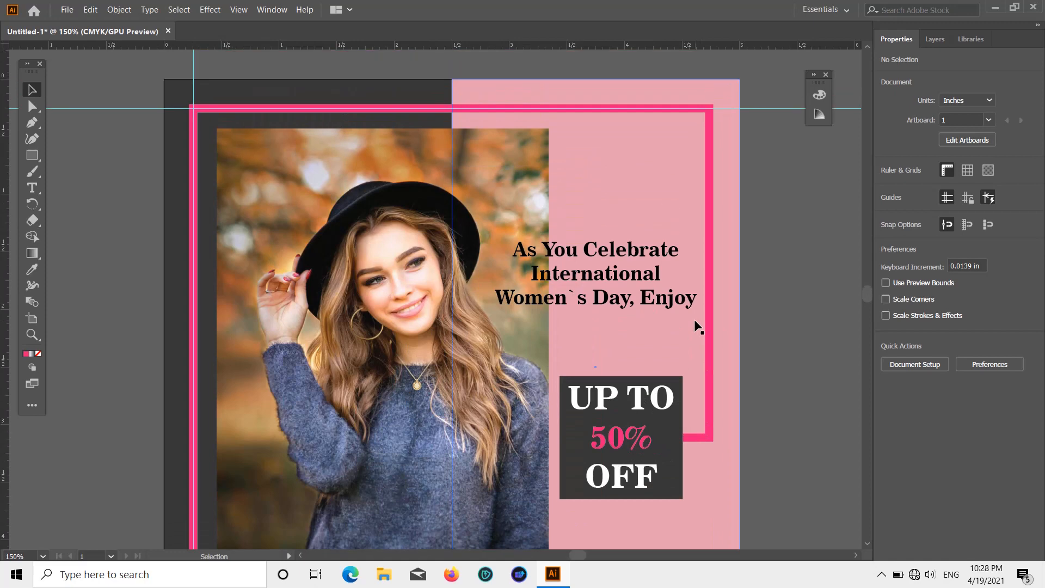
pyautogui.scroll(-4, 695, 321)
pyautogui.scroll(-2, 694, 322)
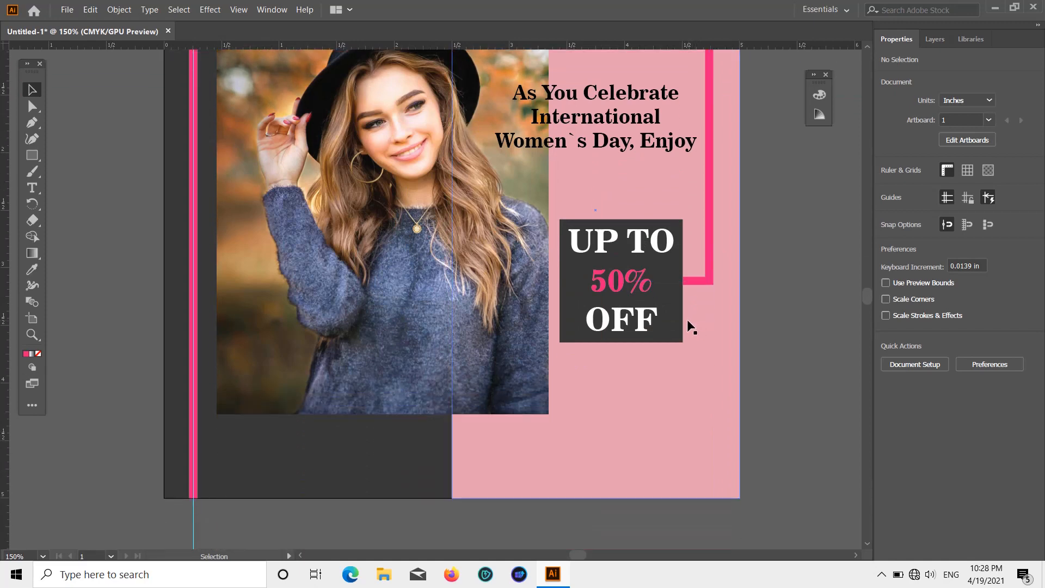
pyautogui.scroll(-1, 686, 324)
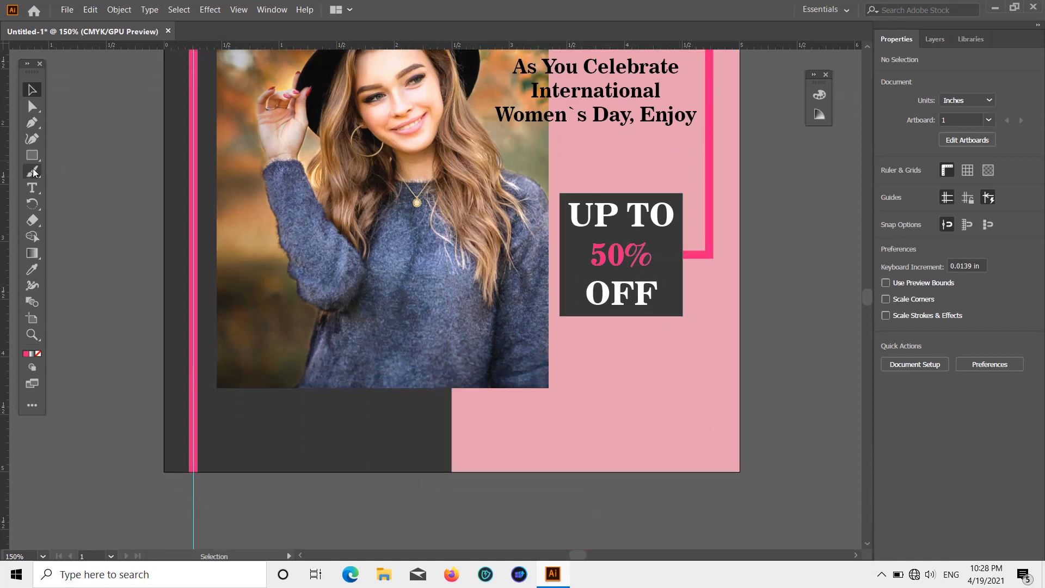
pyautogui.click(32, 155)
pyautogui.scroll(-1, 621, 422)
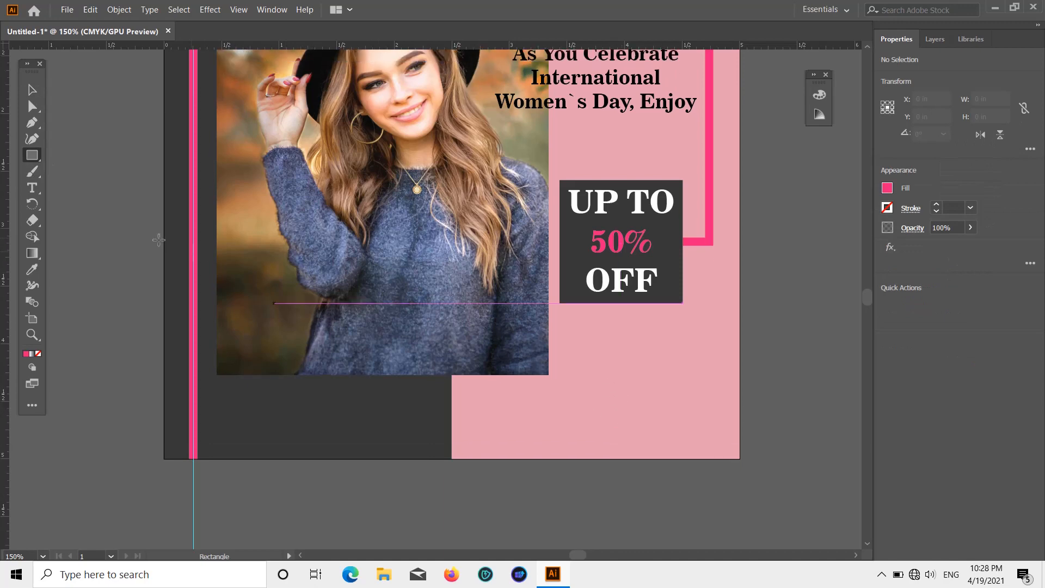
pyautogui.click(32, 157)
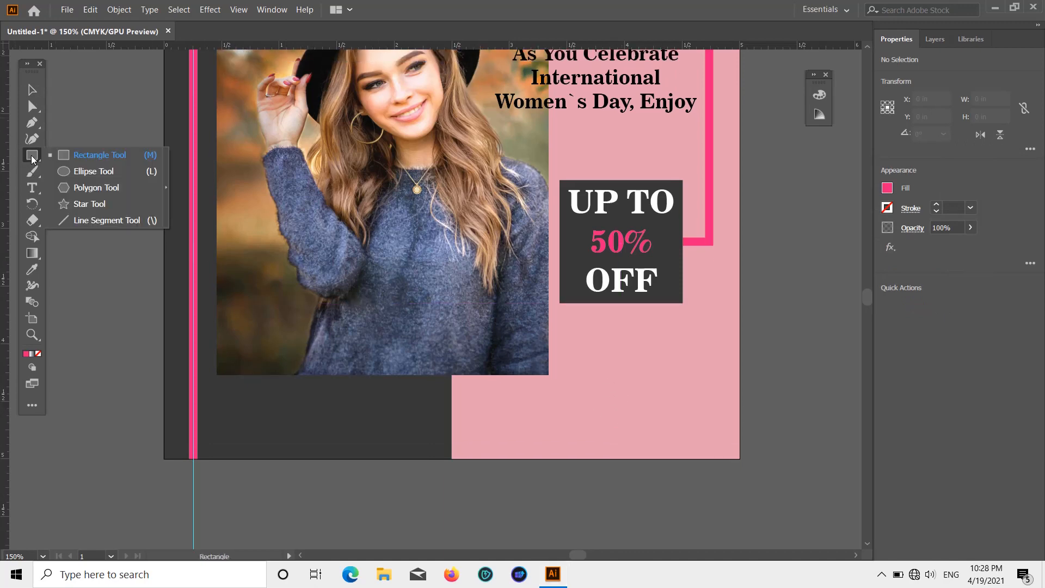
pyautogui.click(70, 155)
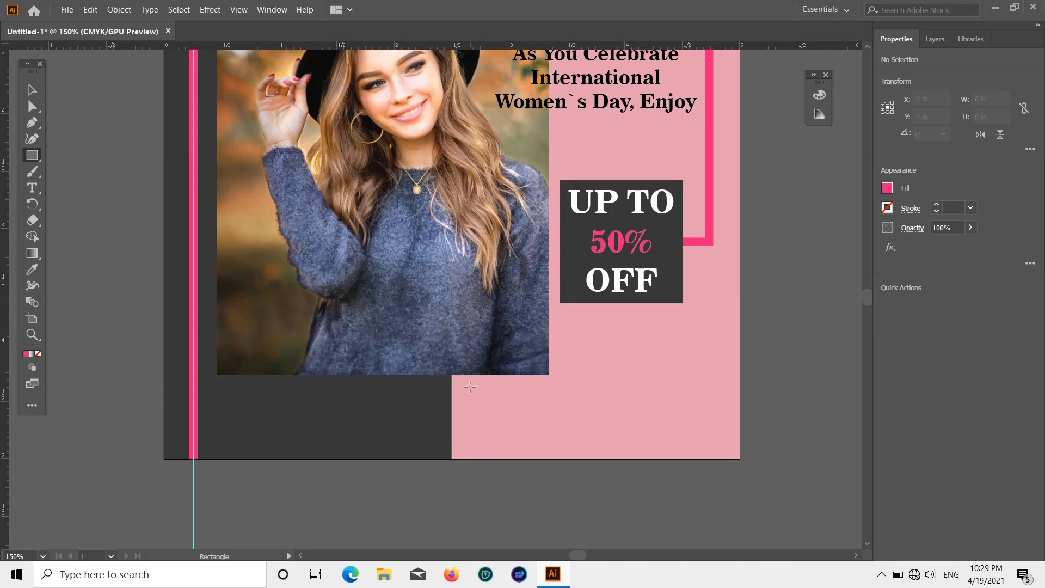
pyautogui.moveTo(469, 386); pyautogui.dragTo(727, 414)
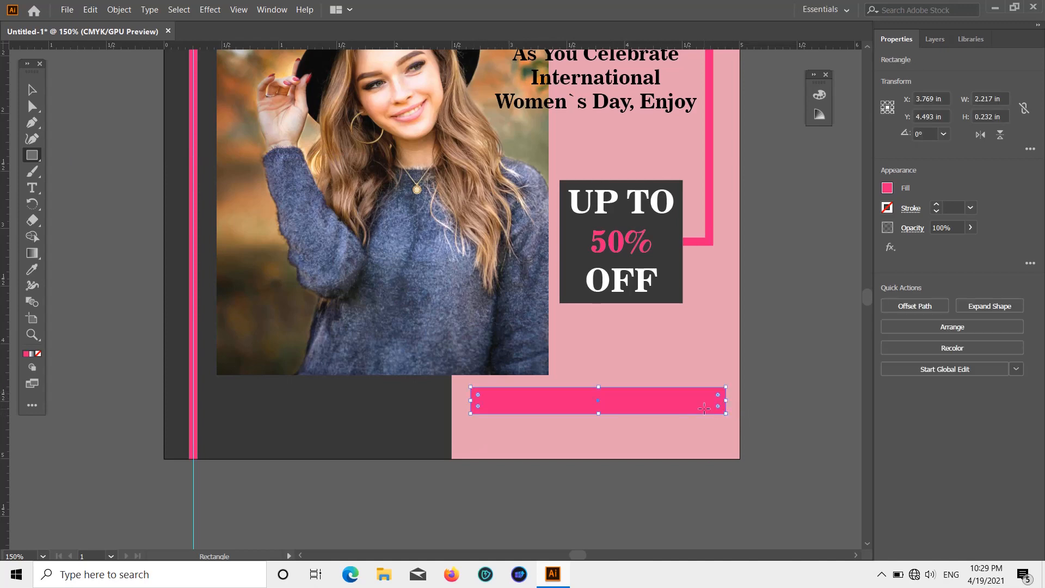
pyautogui.scroll(4, 605, 380)
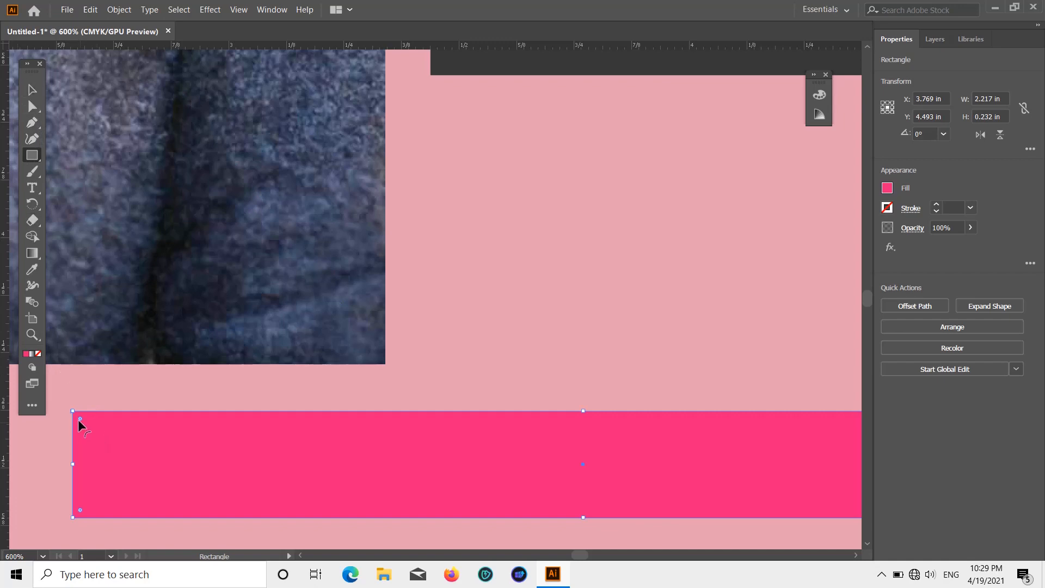
# Step: Round all corners of the bright pink bar below the photo so that its ends are nearly semicircular
pyautogui.moveTo(79, 418); pyautogui.dragTo(133, 432)
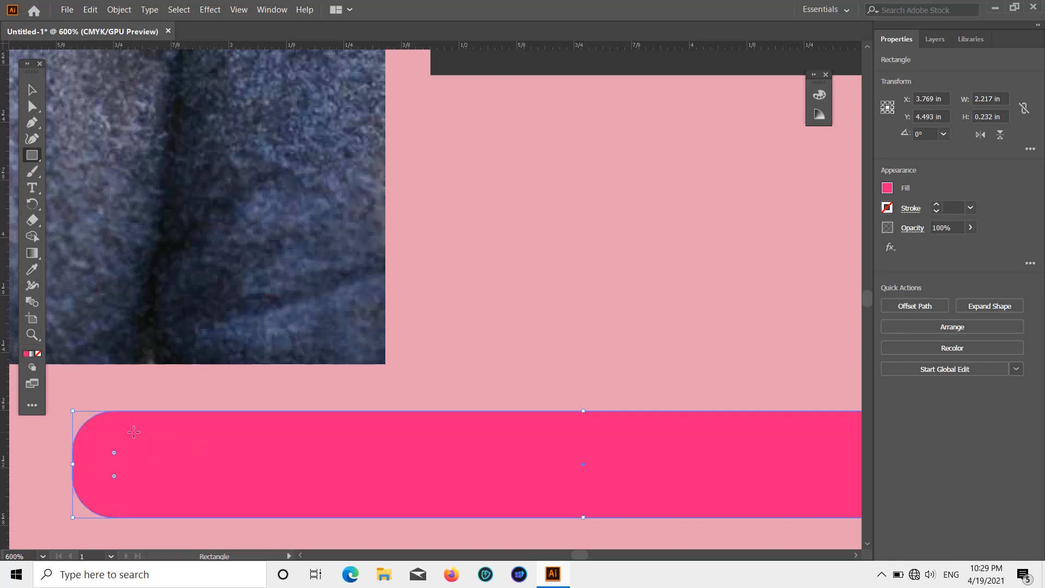
pyautogui.scroll(-2, 141, 431)
pyautogui.scroll(-2, 259, 418)
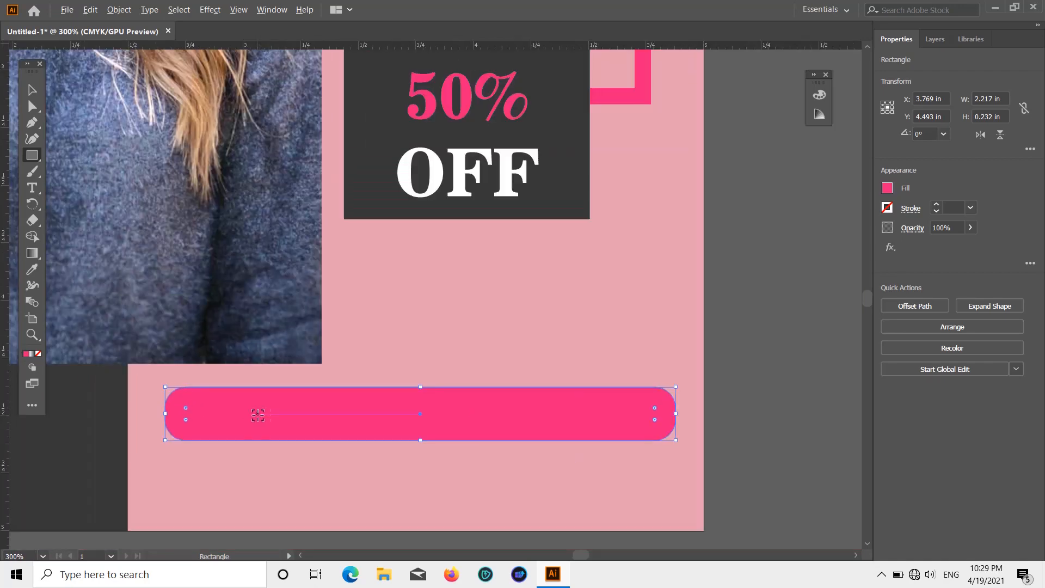
pyautogui.click(32, 90)
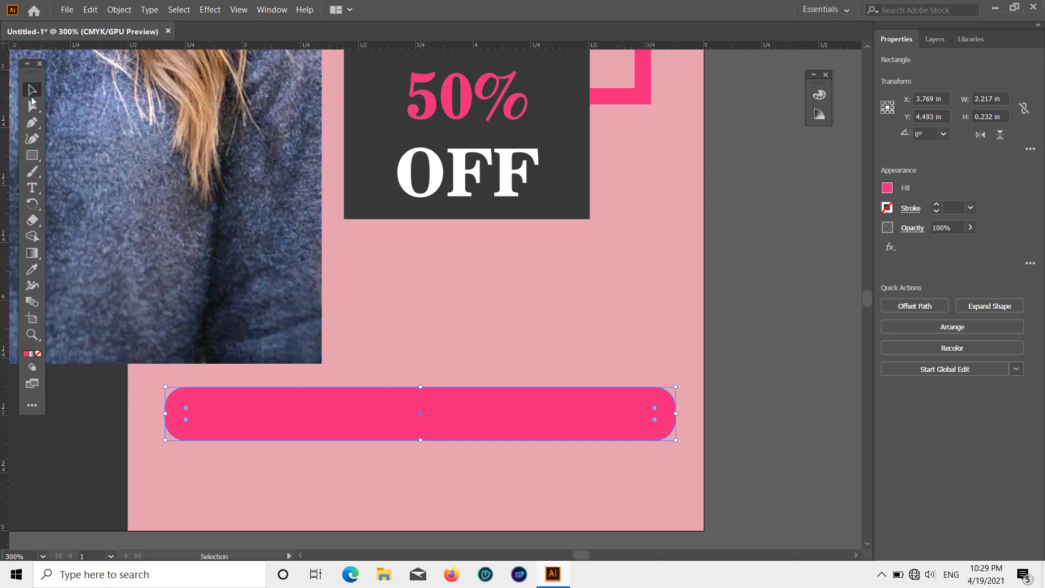
# Step: Add the 12 pt News706 BT Bold text "Valid from March to May 2023" in the empty area below the artboard
pyautogui.click(34, 188)
pyautogui.scroll(-2, 708, 316)
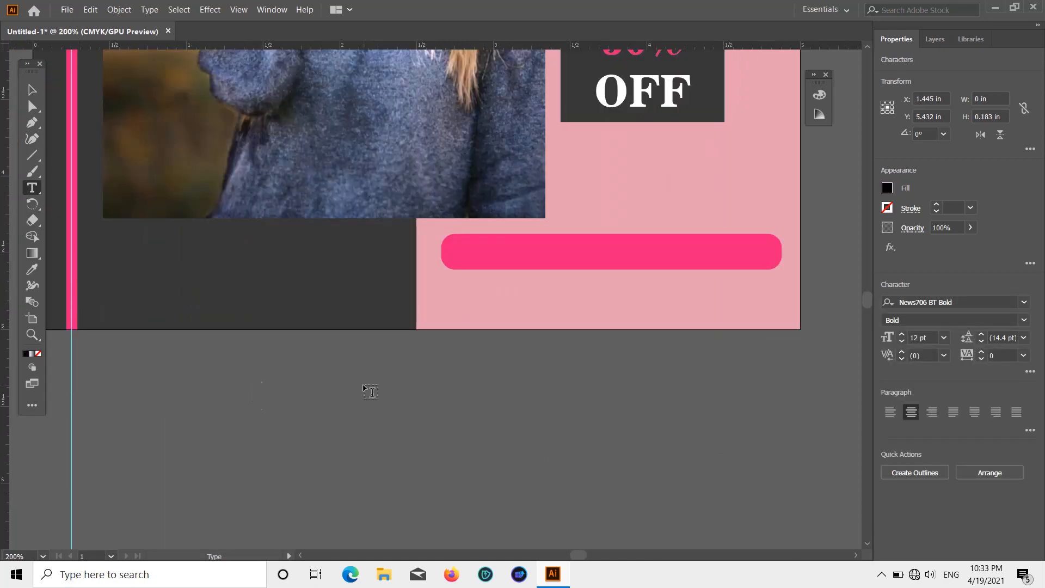
pyautogui.write('Val')
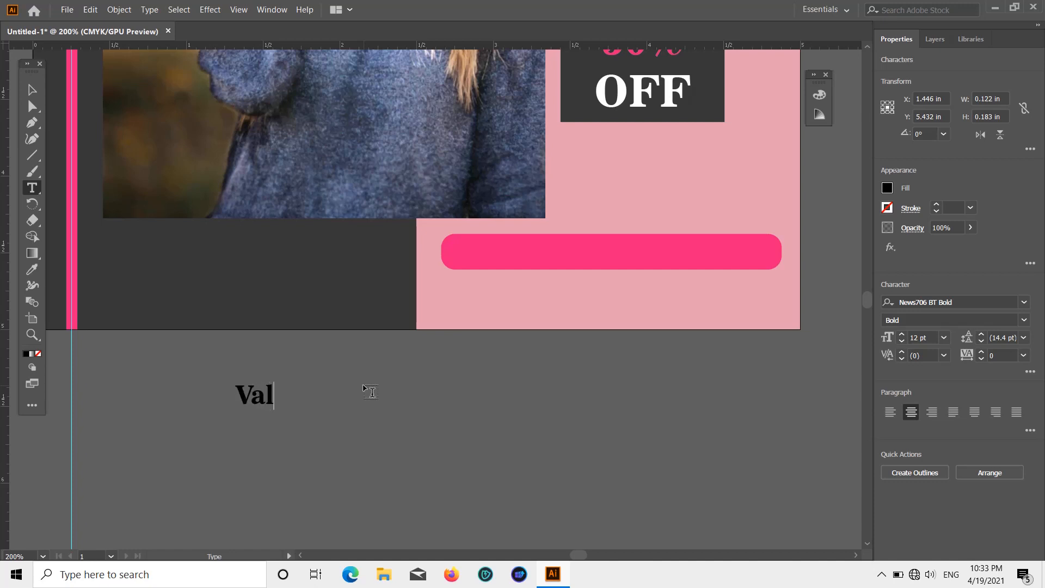
pyautogui.write('id from ')
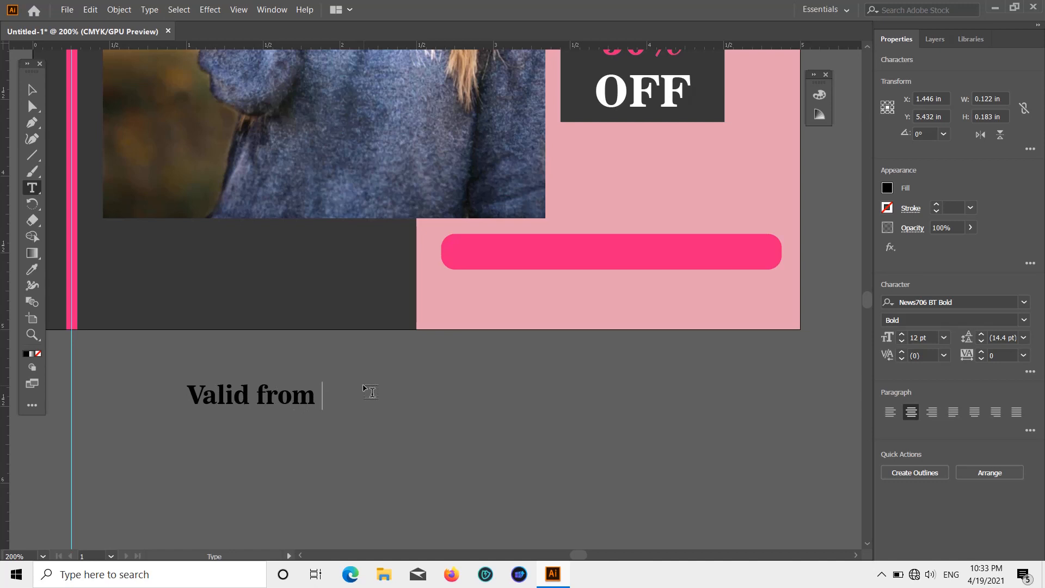
pyautogui.write('M')
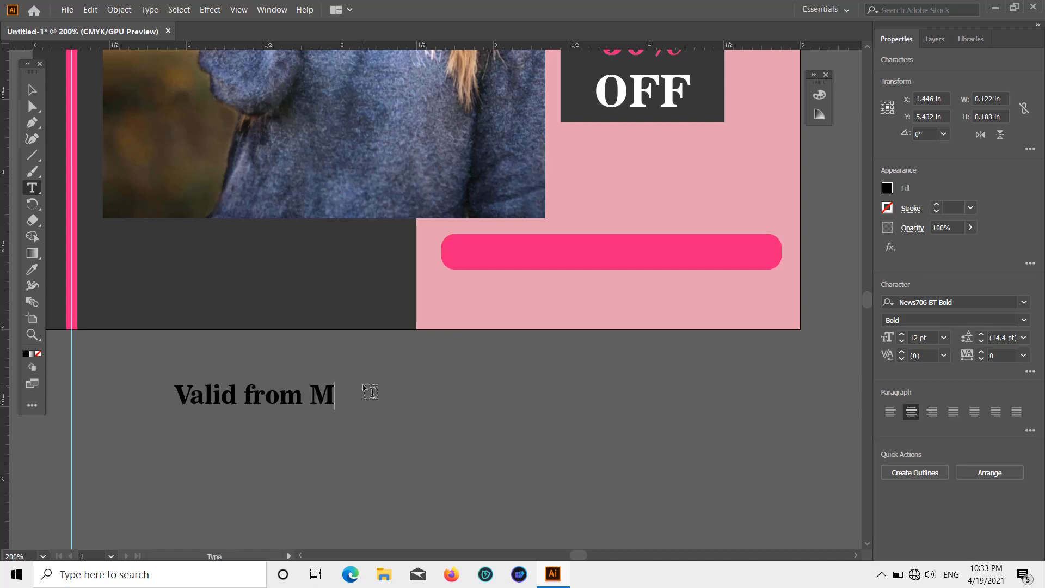
pyautogui.write('arc')
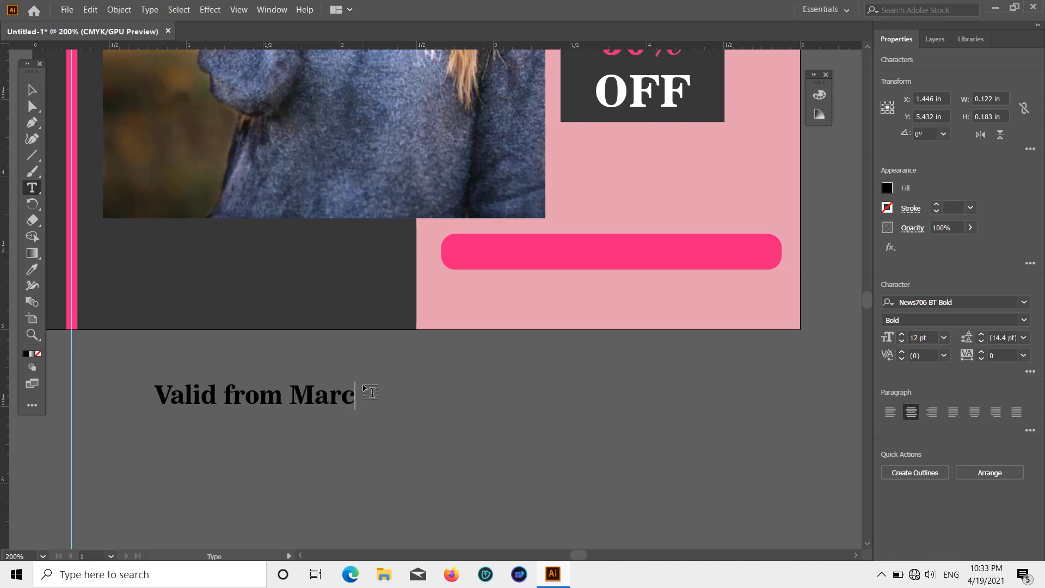
pyautogui.write('h to')
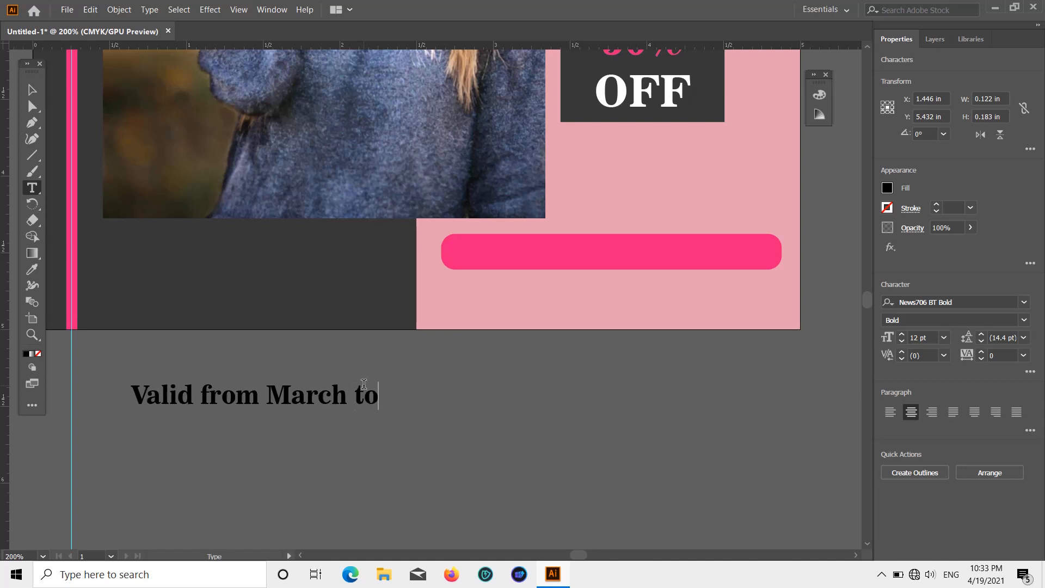
pyautogui.write(' M')
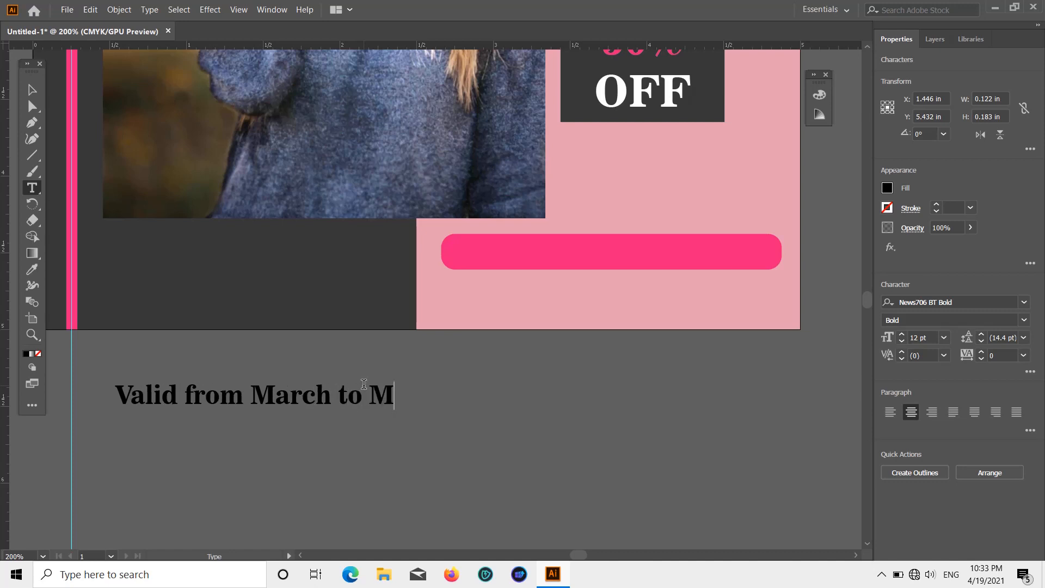
pyautogui.write('y')
pyautogui.press('BackSpace')
pyautogui.write('ay')
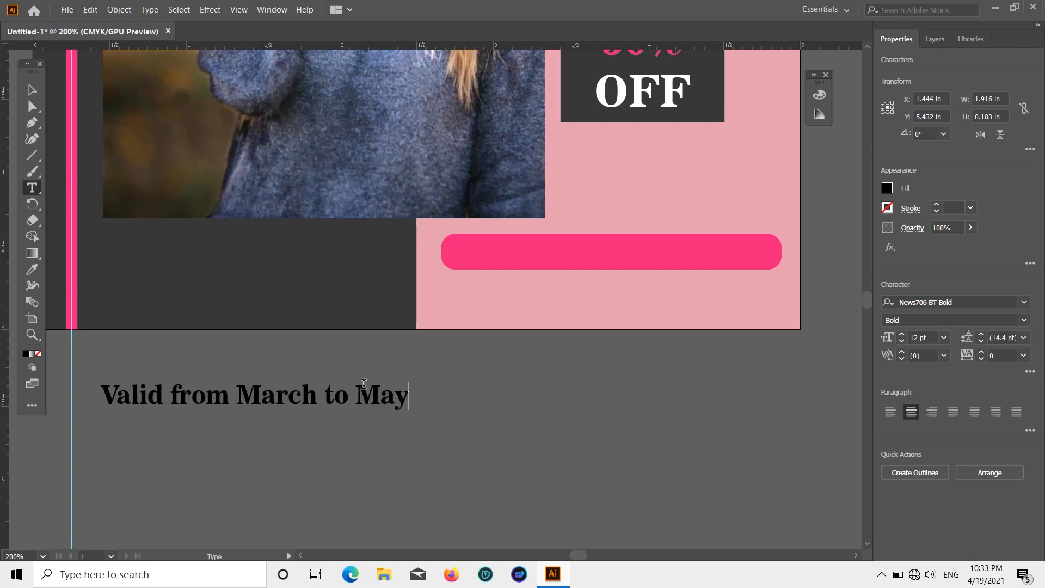
pyautogui.write(' 2023')
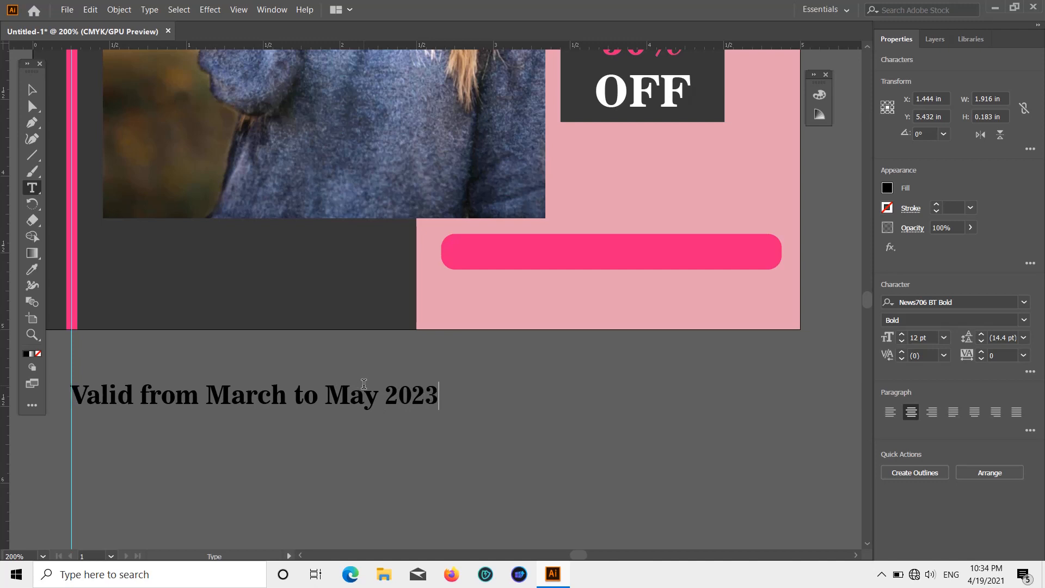
pyautogui.press('BackSpace')
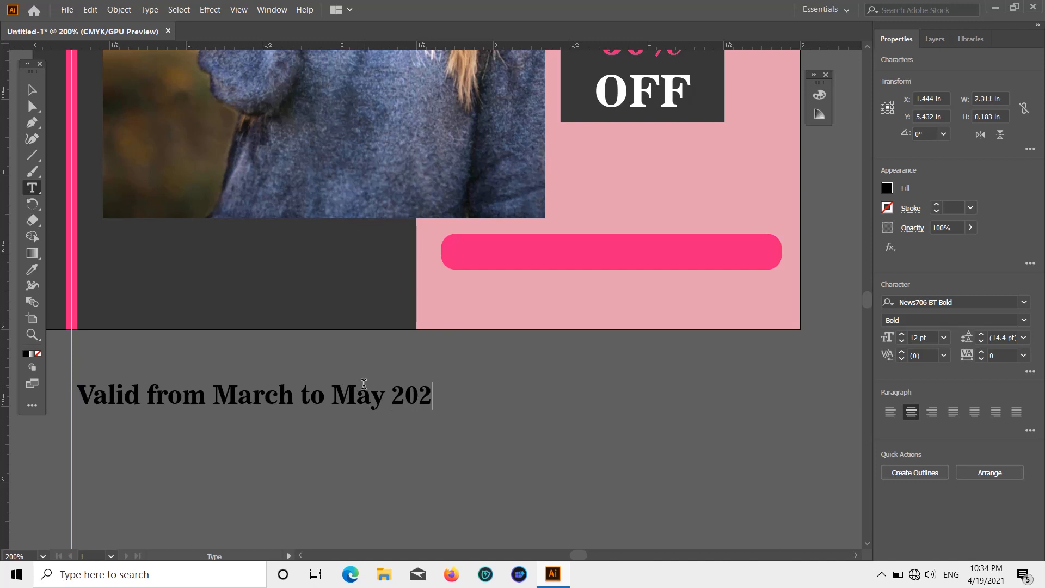
pyautogui.write('3')
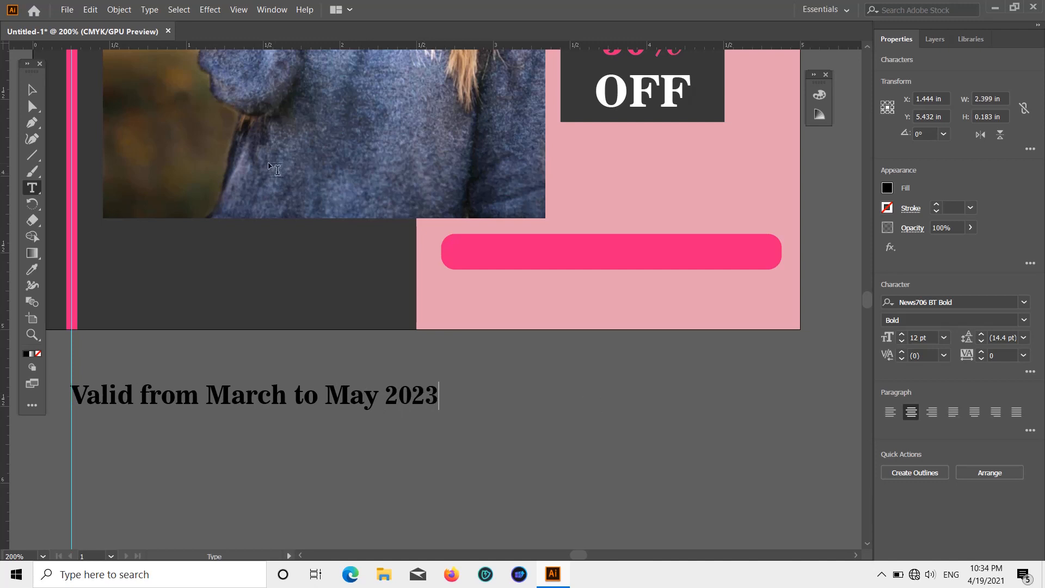
# Step: Move the "Valid from March to May 2023" text onto the artboard just below the pink bar and fill it with white
pyautogui.click(32, 89)
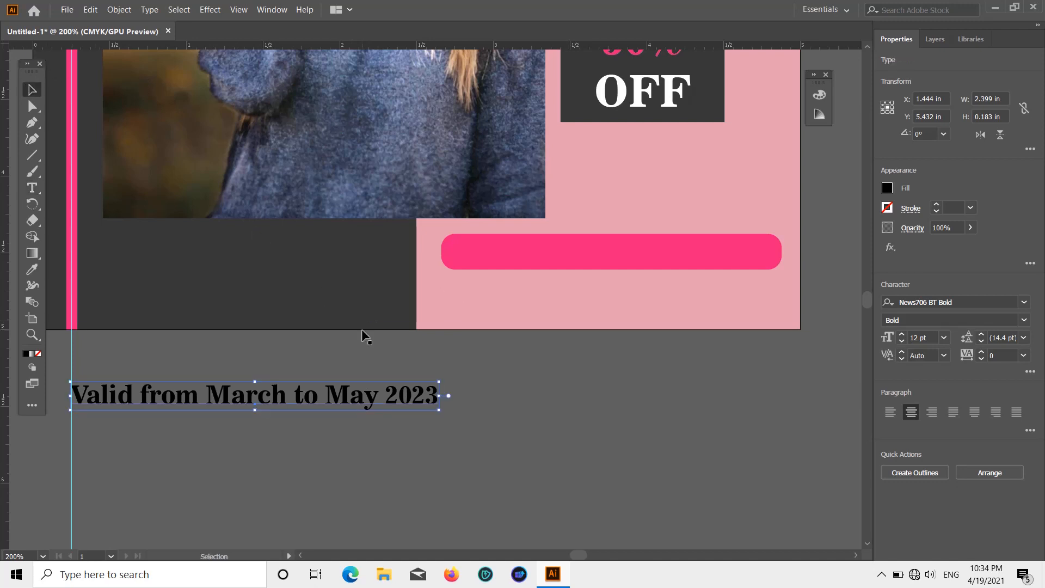
pyautogui.moveTo(360, 404); pyautogui.dragTo(525, 307)
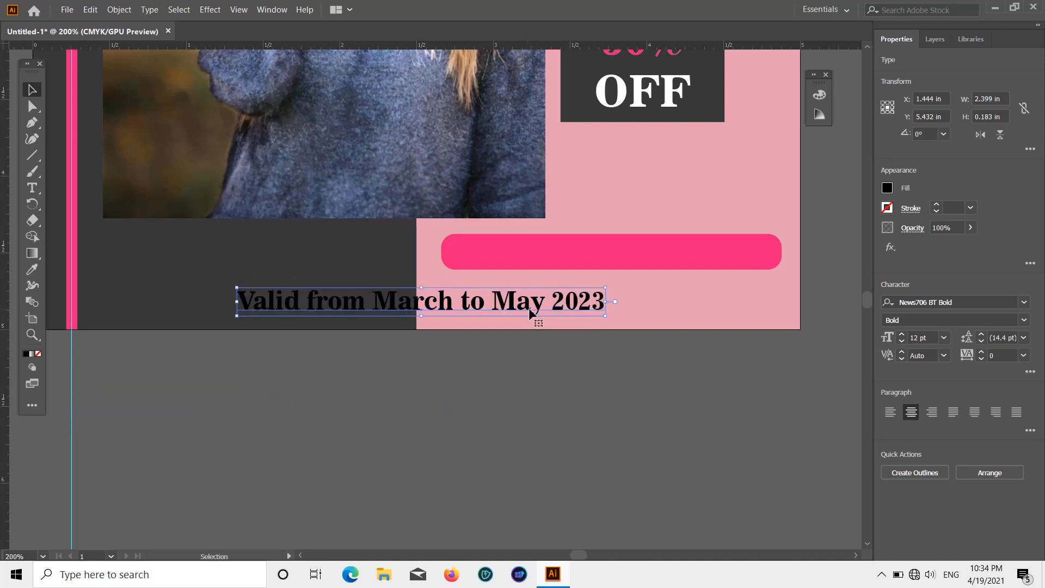
pyautogui.click(888, 188)
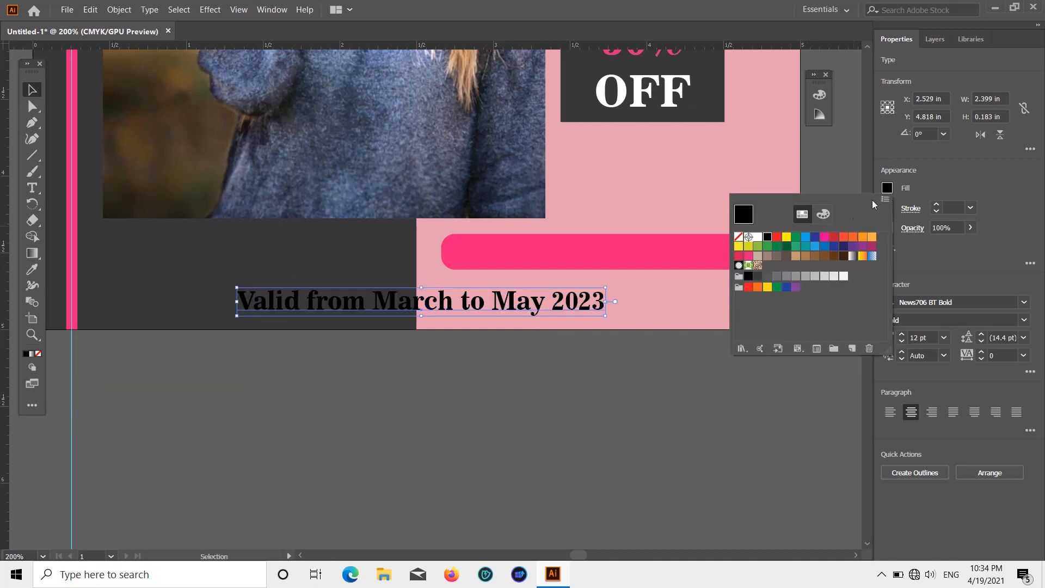
pyautogui.click(759, 238)
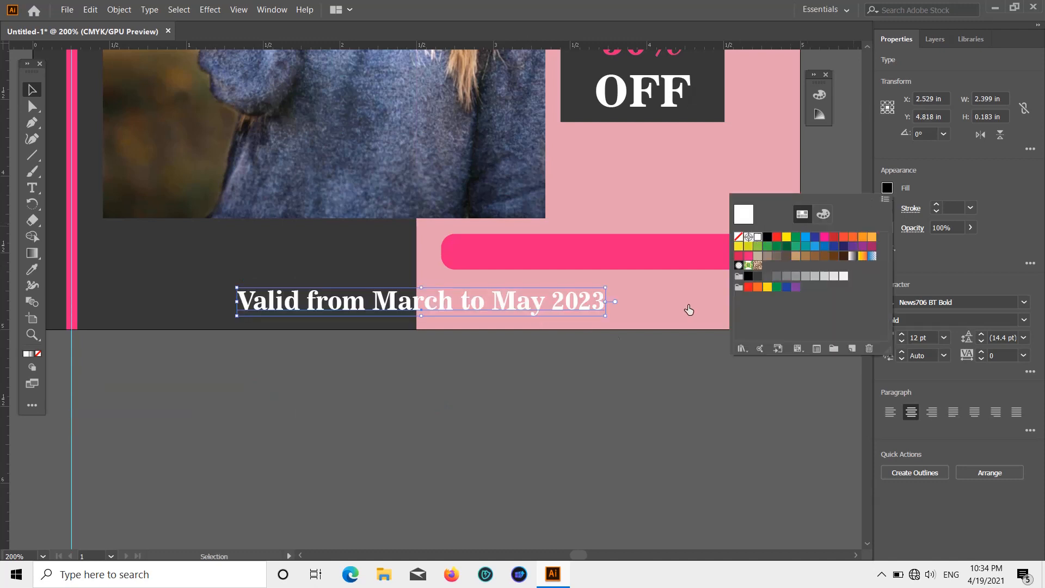
# Step: Place the white validity text on the pink bar, scale it down to about 10.62 pt and center it inside
pyautogui.click(514, 308)
pyautogui.moveTo(534, 302); pyautogui.dragTo(711, 254)
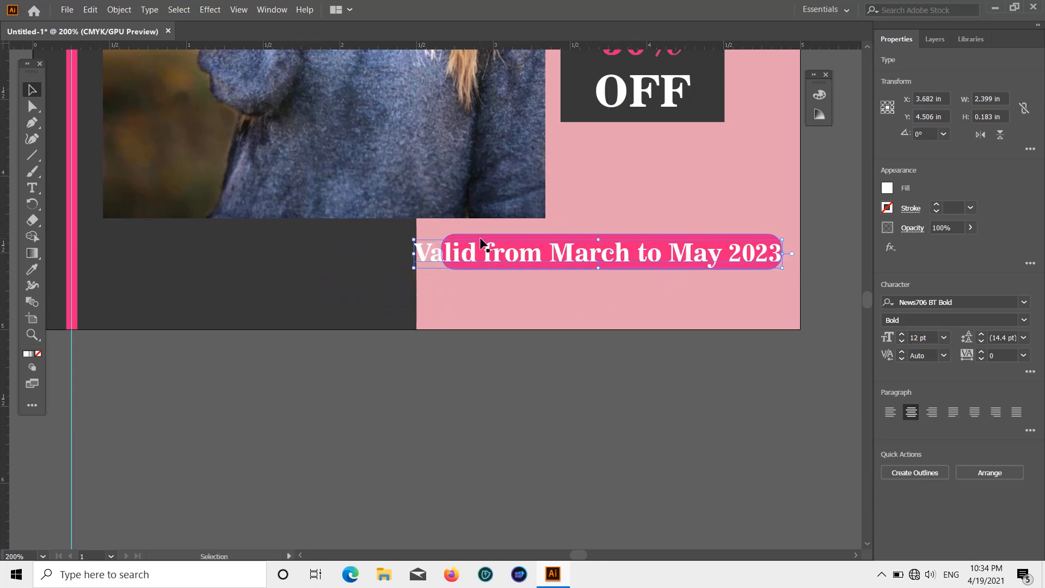
pyautogui.moveTo(415, 240); pyautogui.dragTo(457, 243)
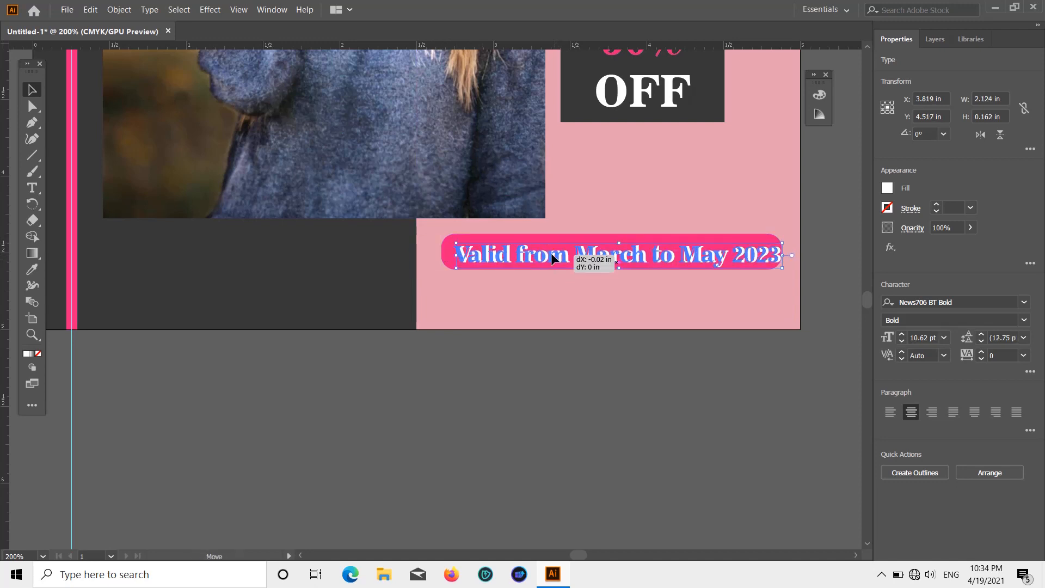
pyautogui.click(552, 353)
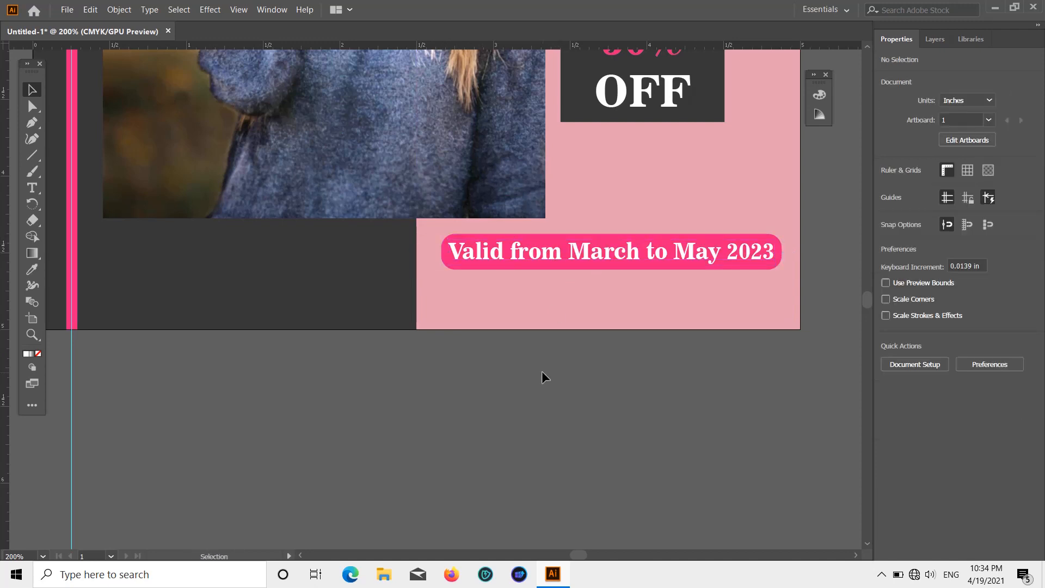
# Step: Add a black 7 pt placeholder text area about 1.702 × 0.223 in beneath the pink bar, at about X 3.984 in, Y 4.812 in
pyautogui.scroll(-1, 542, 372)
pyautogui.scroll(1, 540, 375)
pyautogui.scroll(2, 540, 375)
pyautogui.click(31, 190)
pyautogui.scroll(-4, 131, 218)
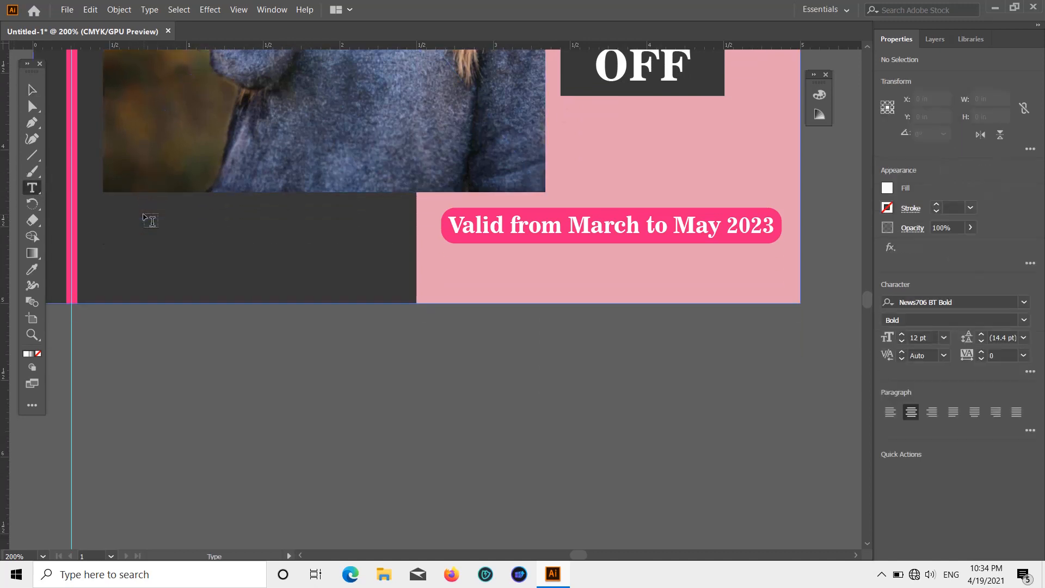
pyautogui.moveTo(550, 267); pyautogui.dragTo(785, 292)
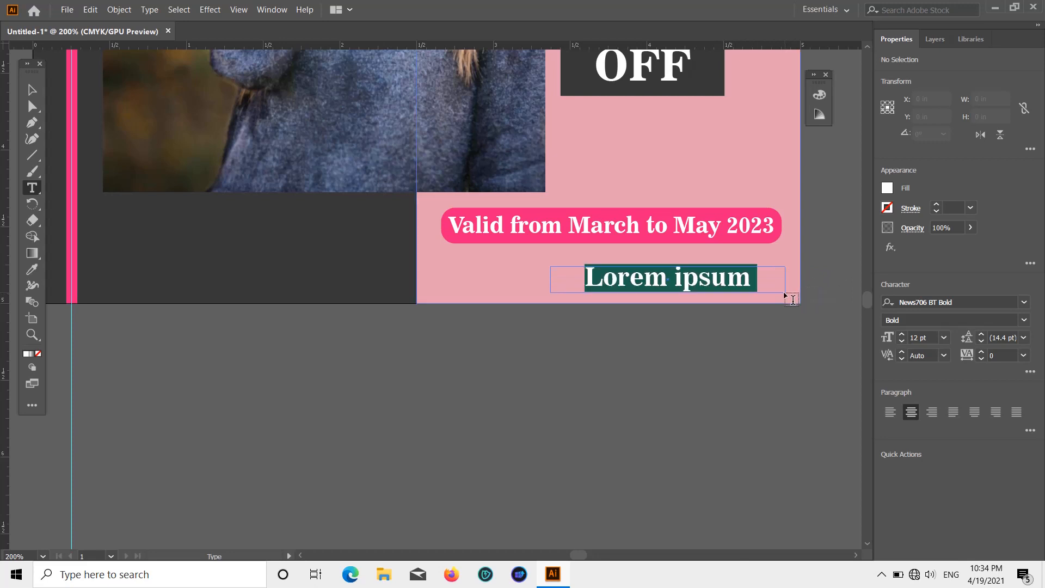
pyautogui.hotkey('ctrl', 'z')
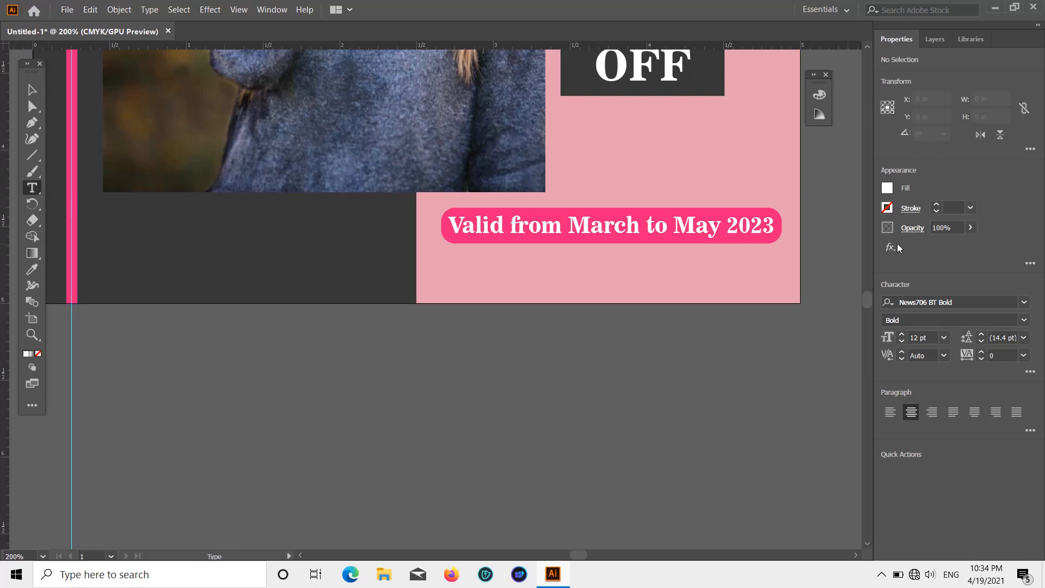
pyautogui.click(946, 337)
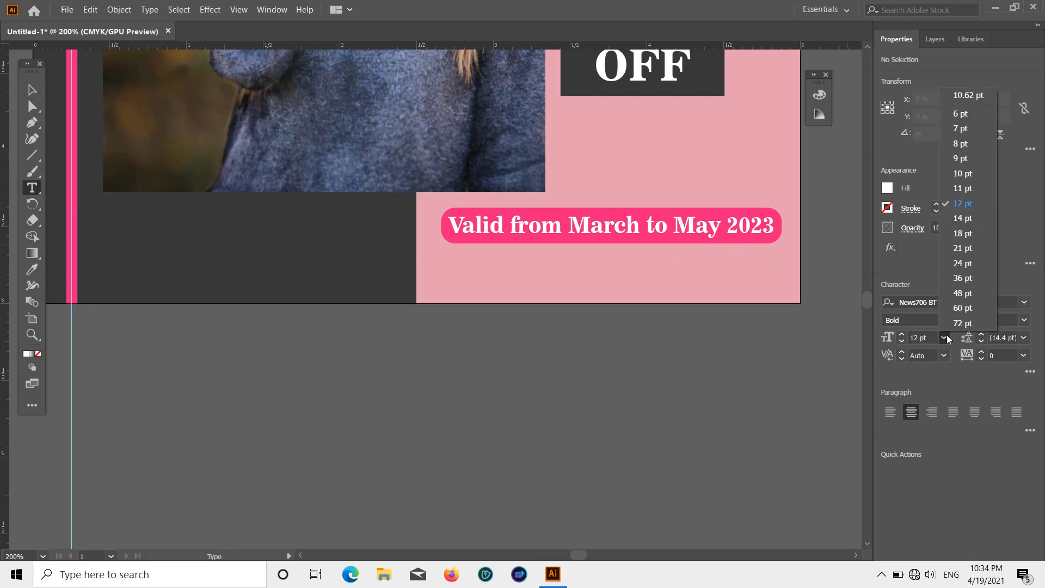
pyautogui.click(971, 130)
pyautogui.moveTo(514, 258); pyautogui.dragTo(775, 291)
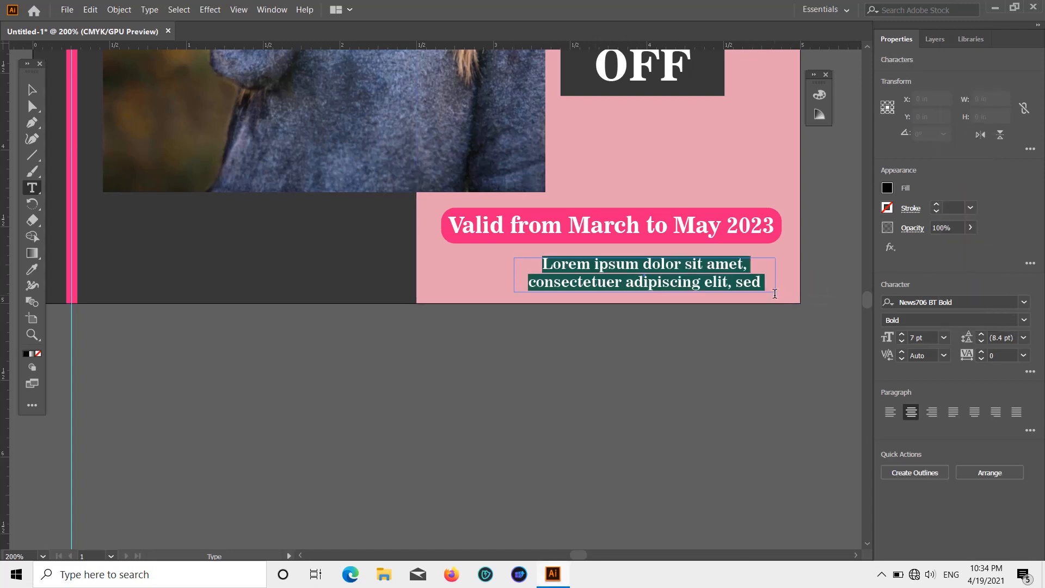
pyautogui.click(726, 358)
pyautogui.scroll(-3, 674, 338)
pyautogui.scroll(5, 664, 335)
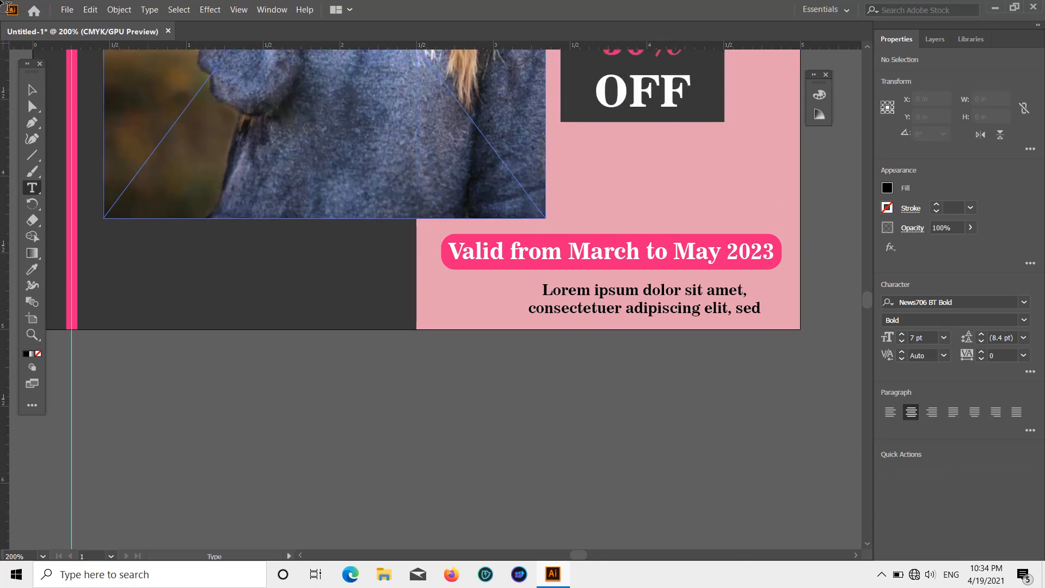
pyautogui.click(32, 90)
pyautogui.scroll(-2, 341, 291)
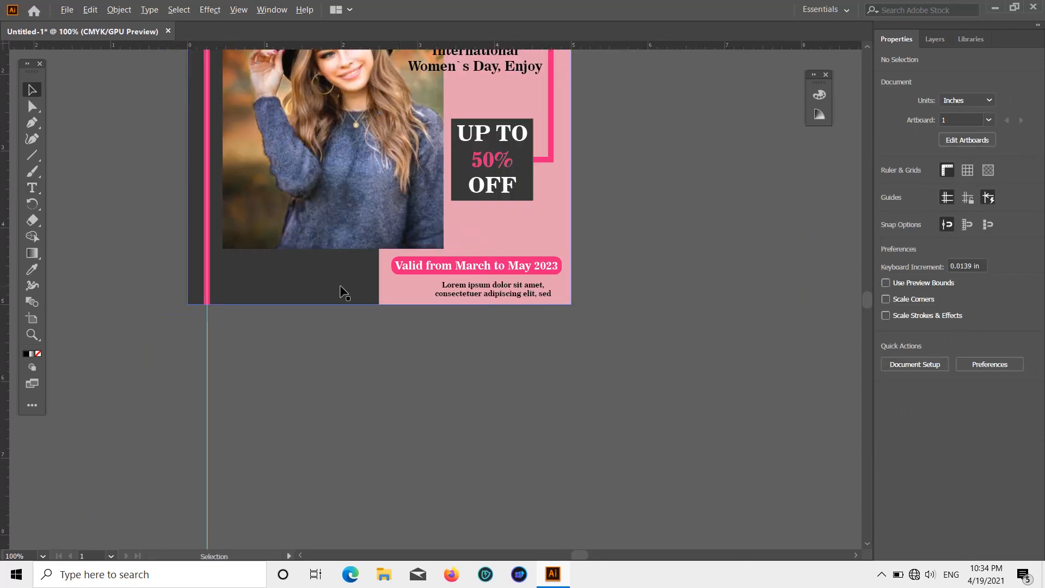
pyautogui.scroll(5, 347, 294)
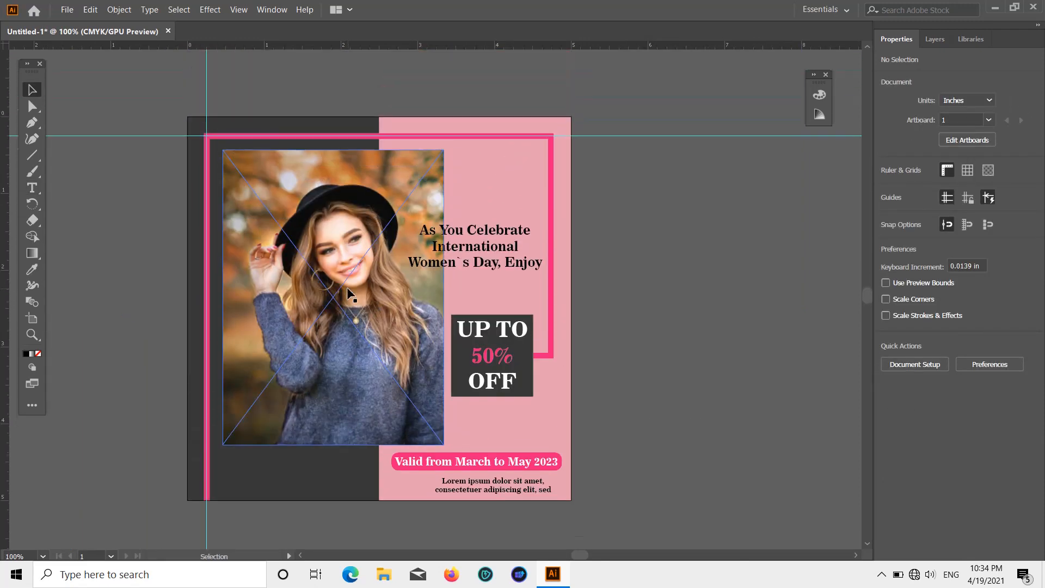
pyautogui.scroll(-3, 343, 283)
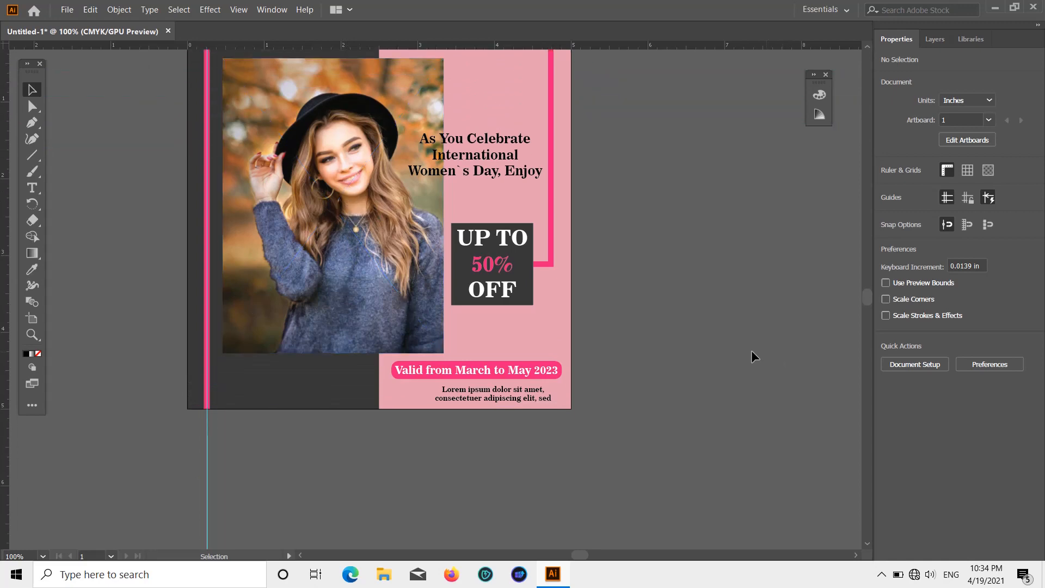
pyautogui.scroll(1, 673, 351)
# Step: Browse to the SUCCESS PROJECT folder on Local Disk (C:) to find a logo file to place
pyautogui.click(66, 10)
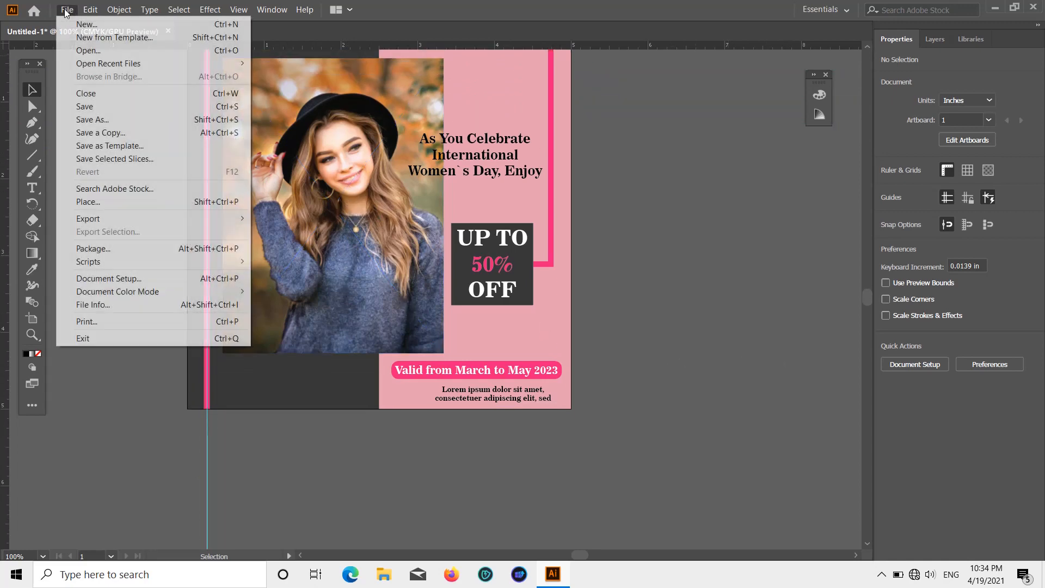
pyautogui.click(135, 202)
pyautogui.scroll(4, 54, 164)
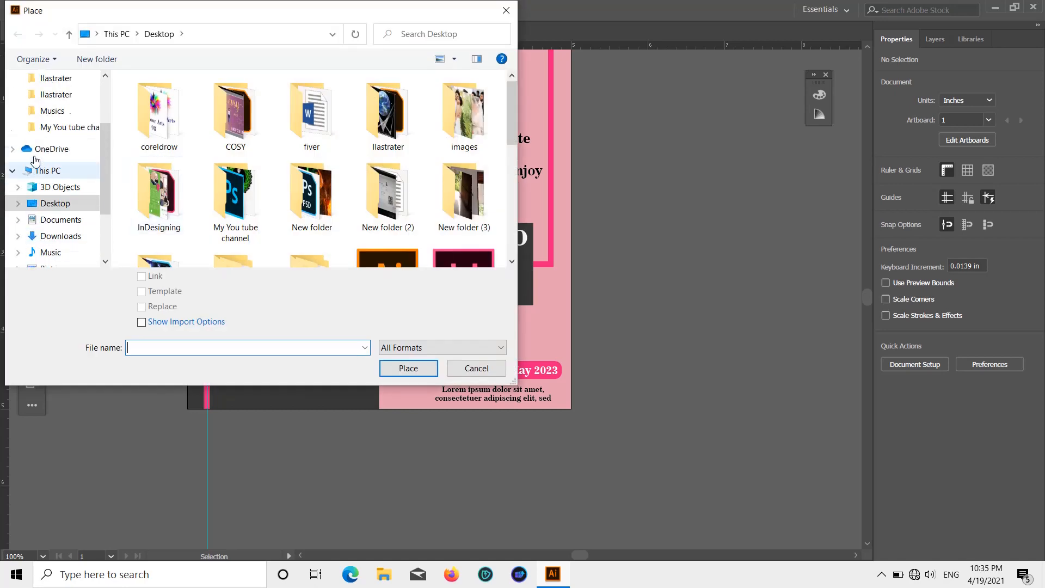
pyautogui.click(50, 106)
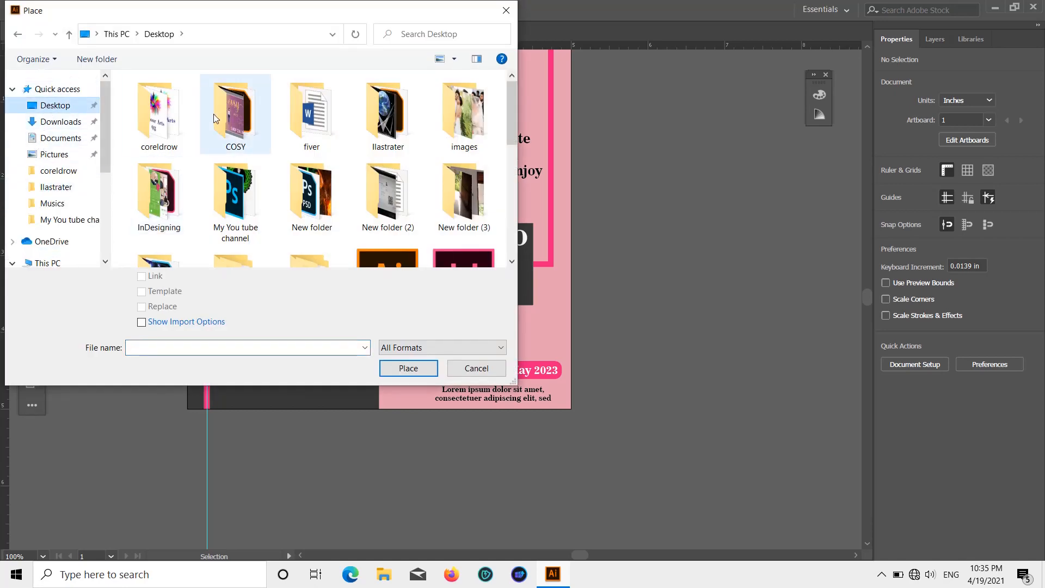
pyautogui.doubleClick(177, 132)
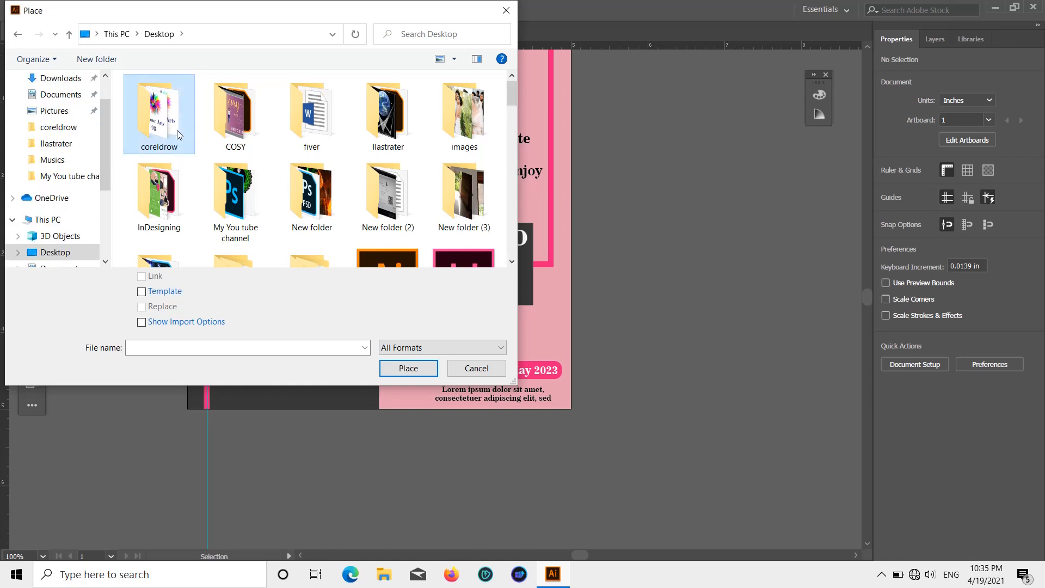
pyautogui.scroll(-3, 54, 163)
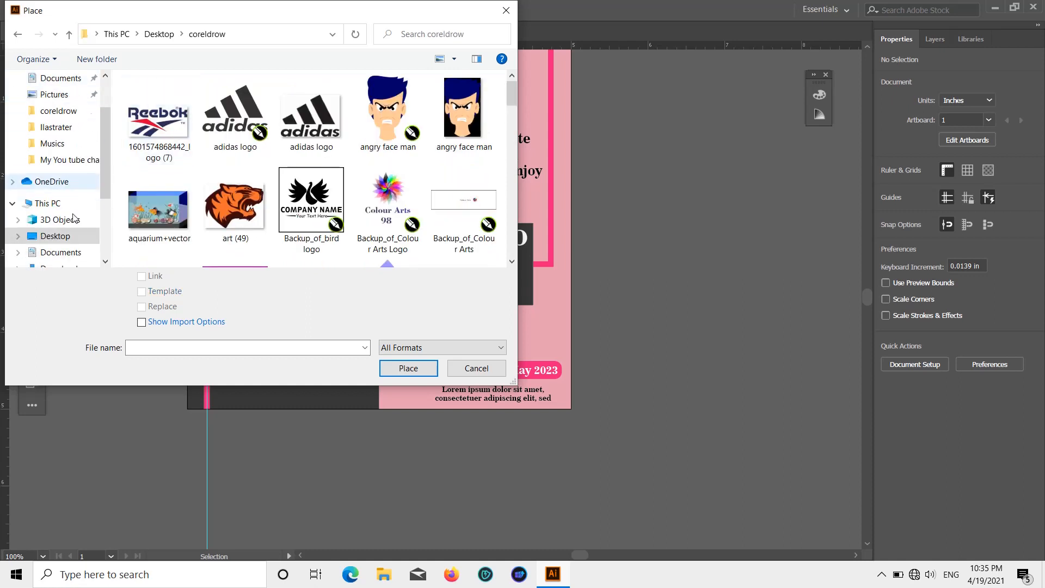
pyautogui.scroll(-2, 44, 240)
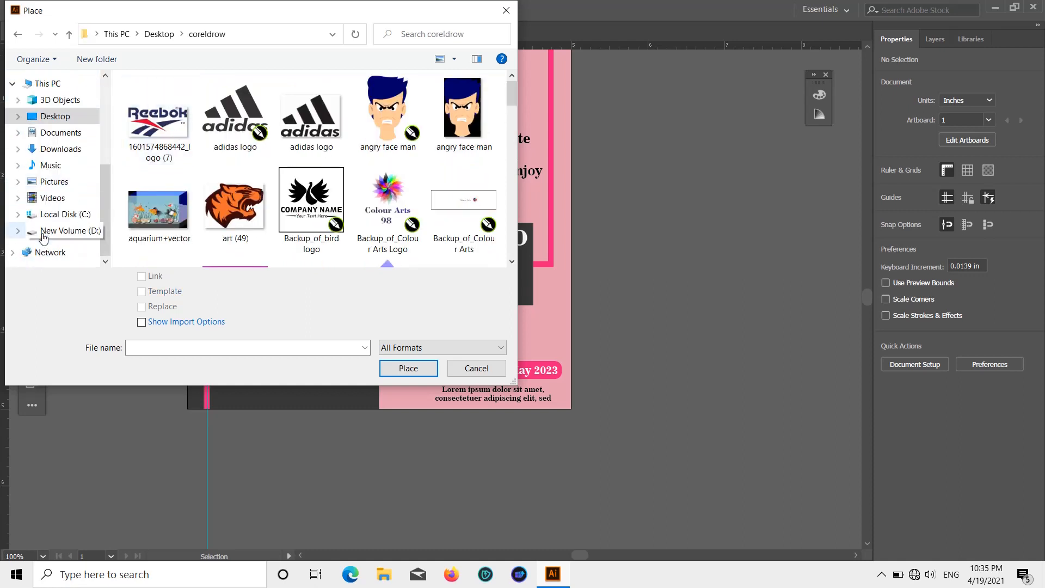
pyautogui.click(65, 215)
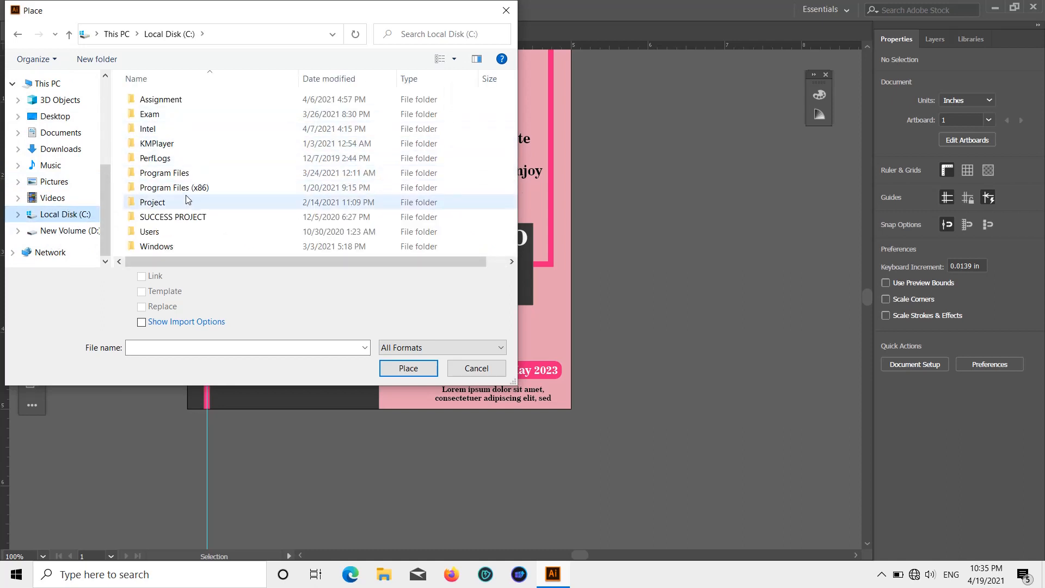
pyautogui.scroll(-1, 162, 117)
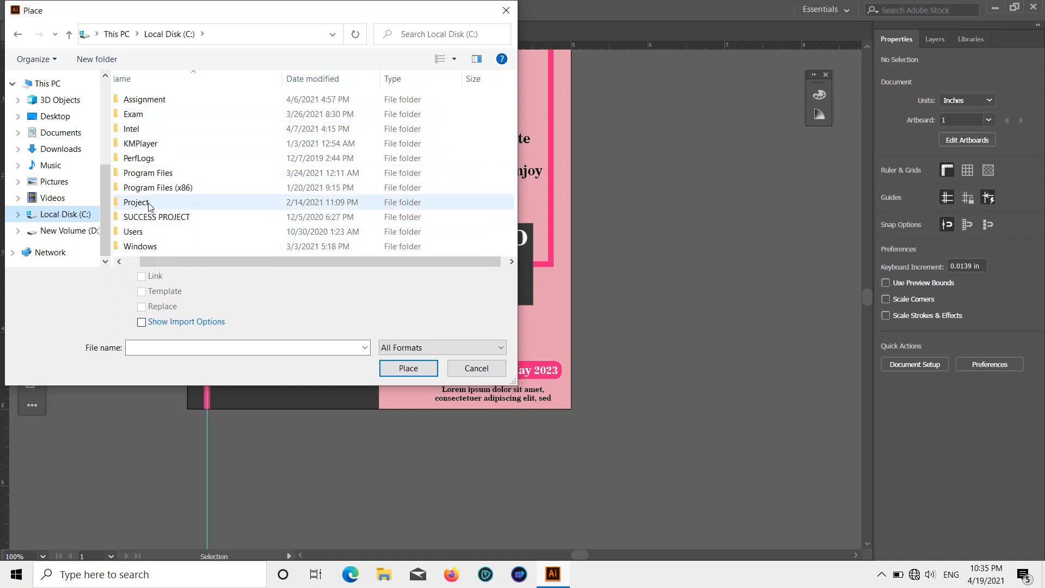
pyautogui.doubleClick(159, 217)
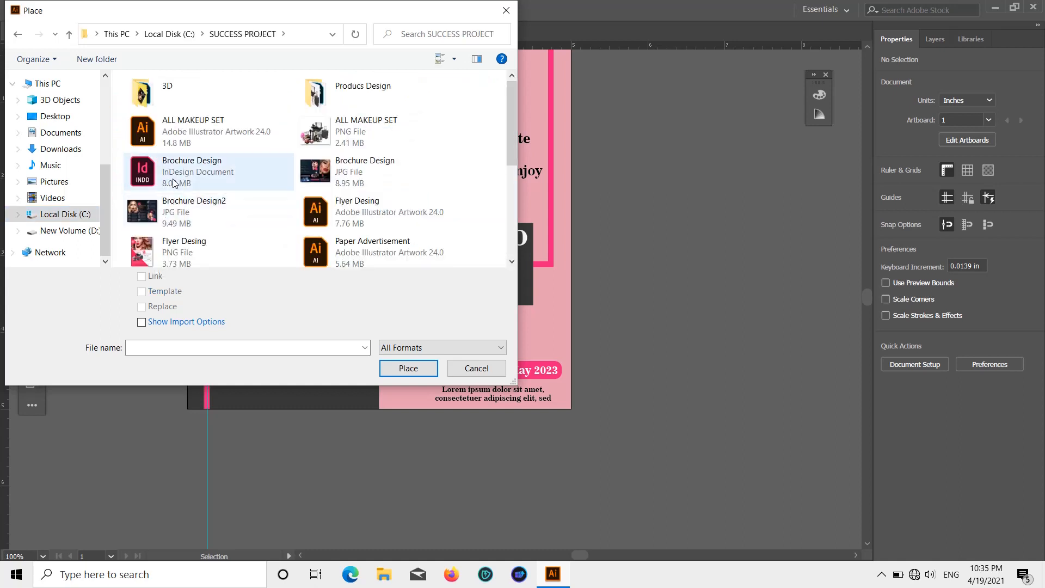
# Step: Choose the "Pretty Girls Beauty Logo 1 black" PNG file for placing
pyautogui.scroll(-4, 183, 142)
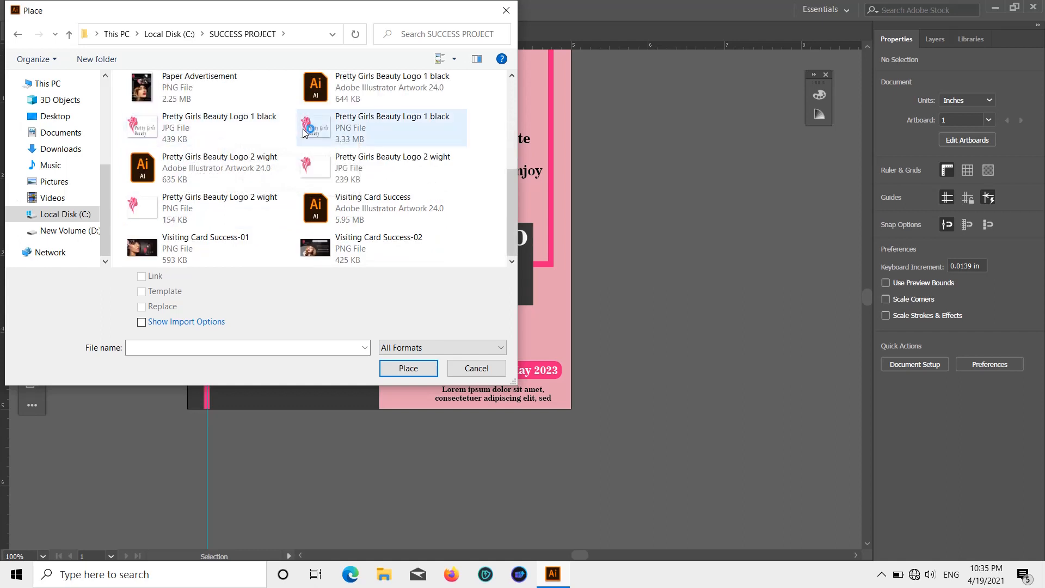
pyautogui.doubleClick(358, 130)
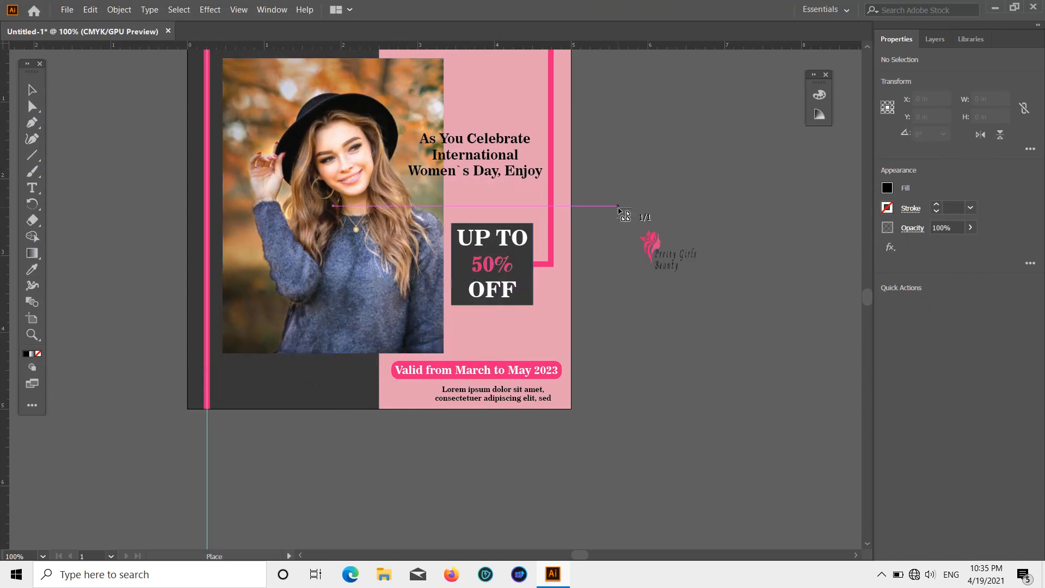
pyautogui.press('Escape')
# Step: Place the black logo over the photo's lower-left corner and the "Pretty Girls Beauty Logo 2 wight" PNG, about 1.827 × 1.319 in, beside the artboard
pyautogui.click(63, 10)
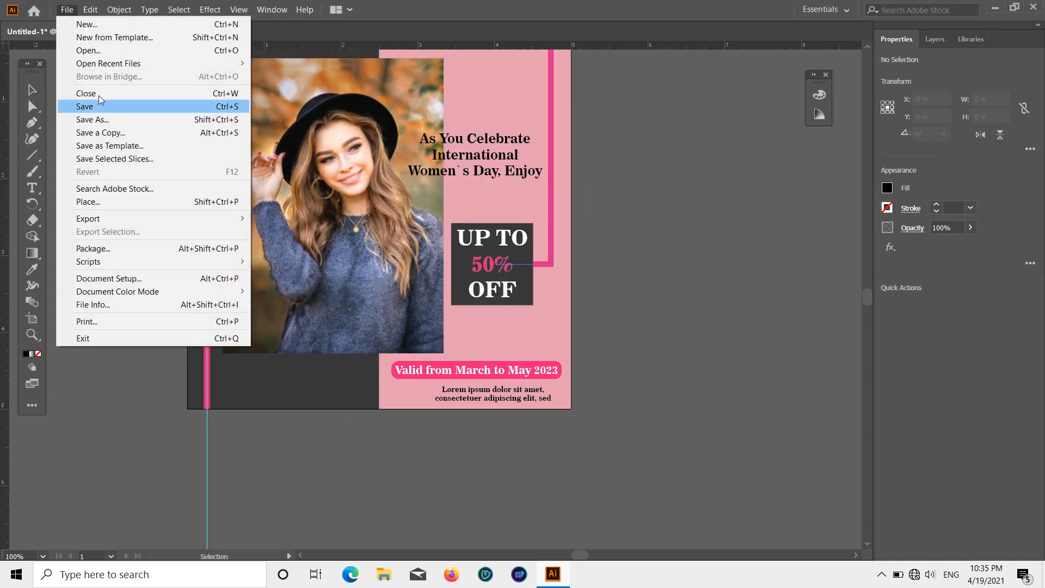
pyautogui.click(105, 204)
pyautogui.scroll(-3, 257, 166)
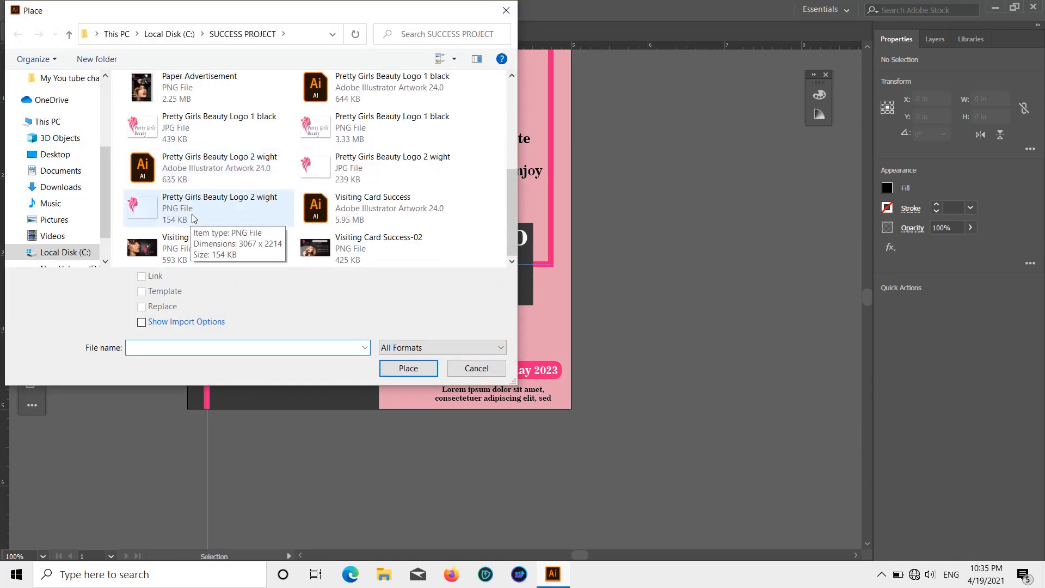
pyautogui.doubleClick(193, 218)
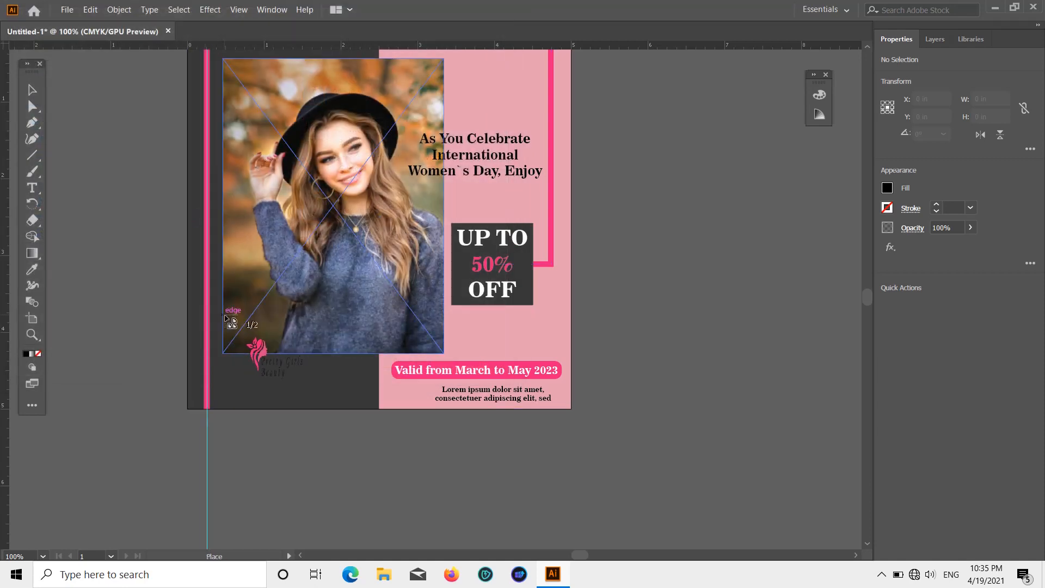
pyautogui.click(224, 316)
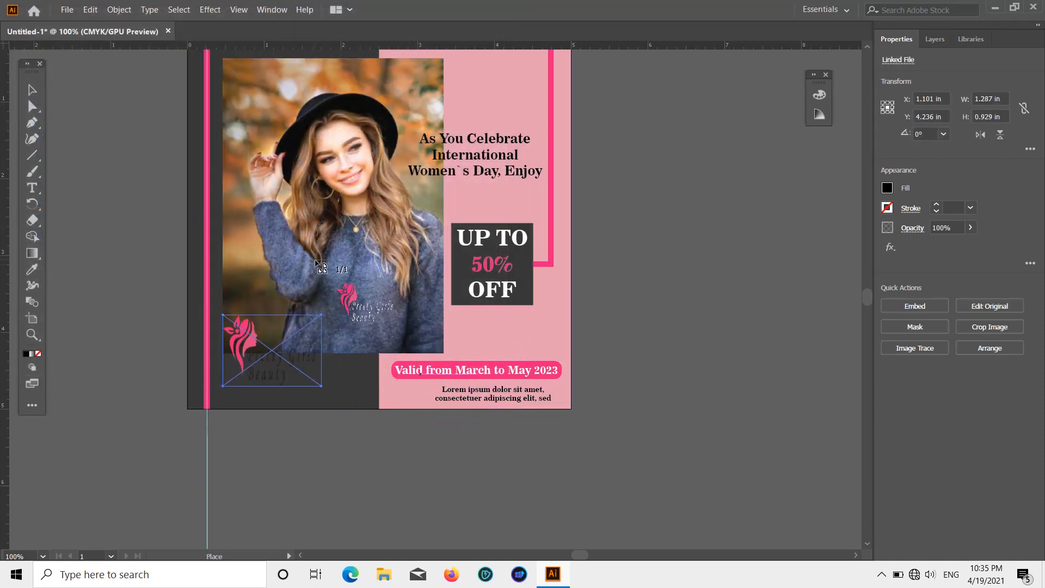
pyautogui.moveTo(581, 278); pyautogui.dragTo(749, 381)
pyautogui.click(665, 240)
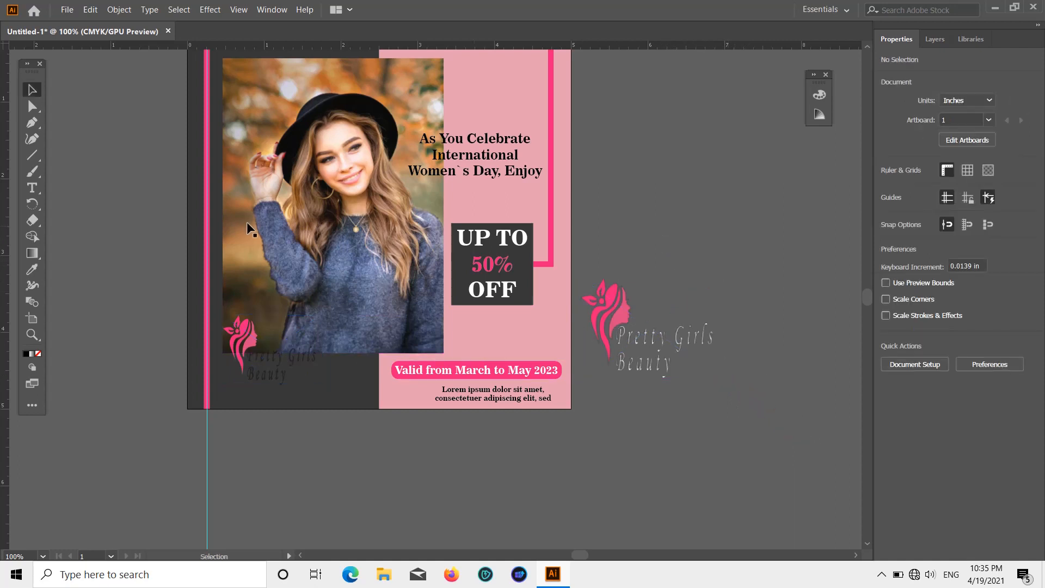
# Step: Delete the black logo and move the white-text logo onto the artboard's lower-left area, at about X 1.231 in, Y 4.275 in
pyautogui.click(241, 340)
pyautogui.press('Delete')
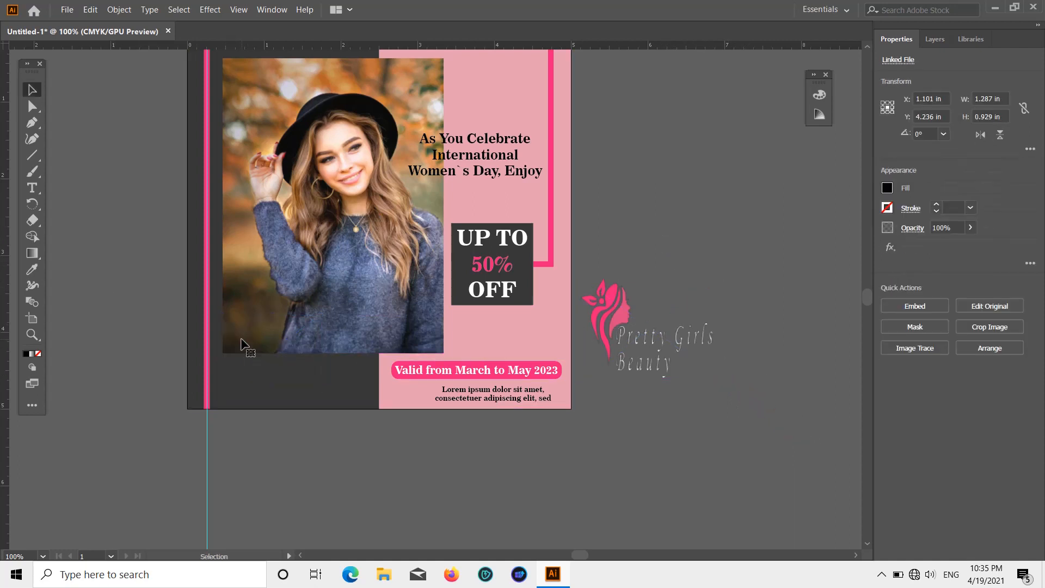
pyautogui.moveTo(601, 318); pyautogui.dragTo(289, 358)
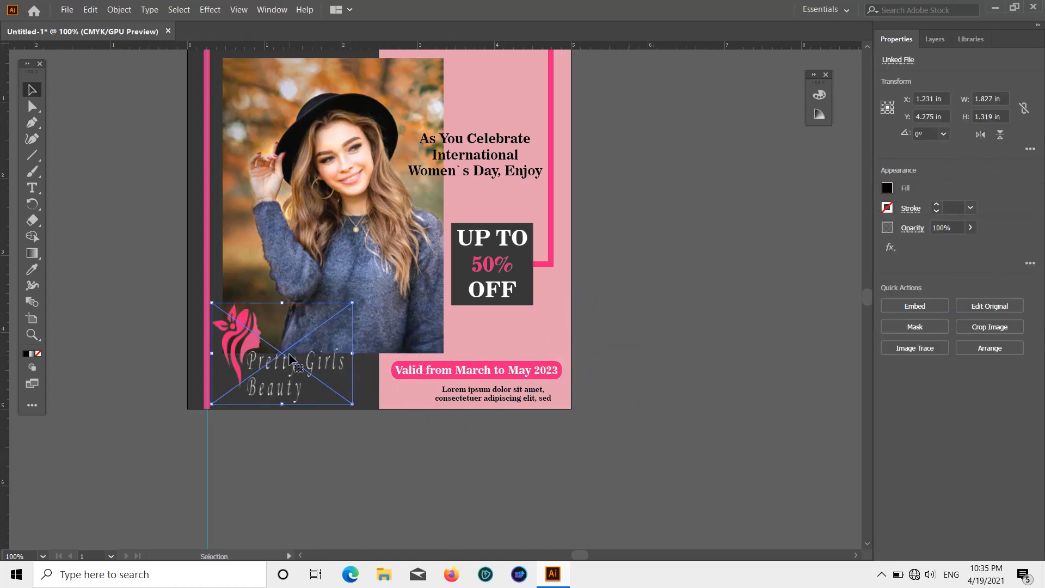
pyautogui.click(644, 279)
# Step: Scale the logo down to about 1.592 × 1.149 in and move it to about X 1.34 in, Y 4.377 in
pyautogui.scroll(4, 624, 324)
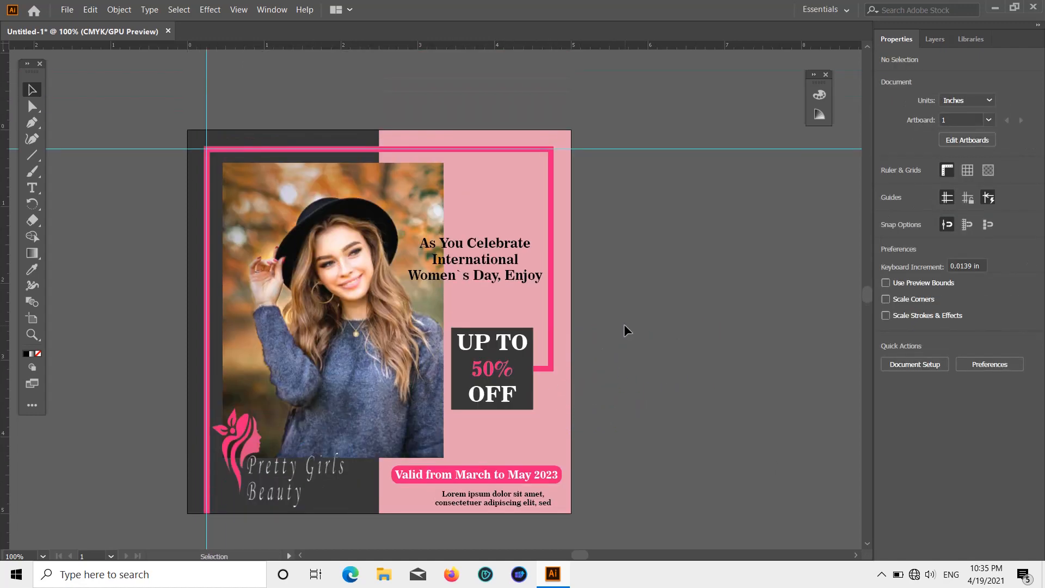
pyautogui.scroll(4, 624, 330)
pyautogui.scroll(-5, 624, 331)
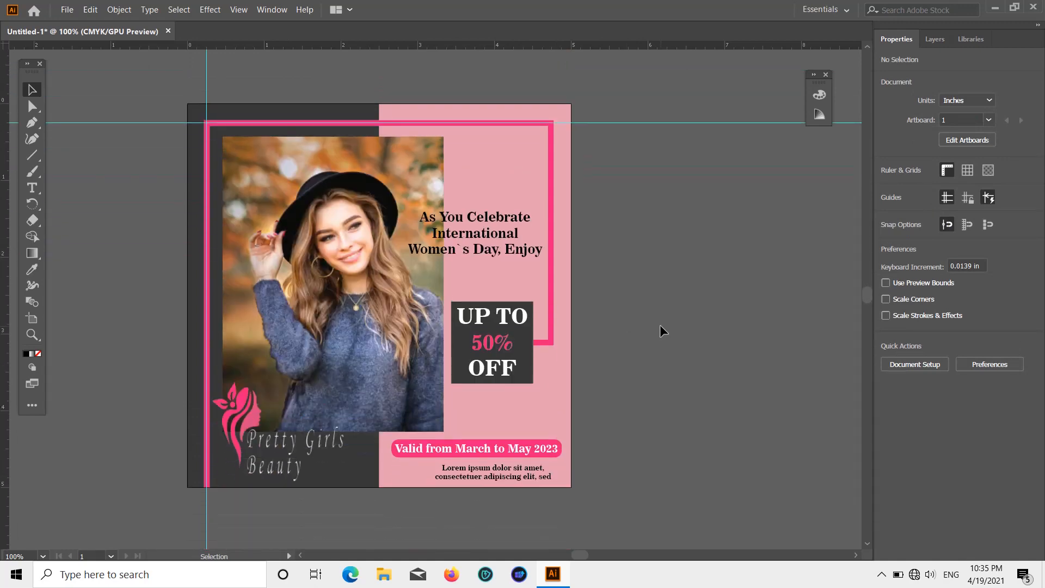
pyautogui.scroll(-2, 660, 324)
pyautogui.scroll(2, 656, 323)
pyautogui.scroll(1, 636, 321)
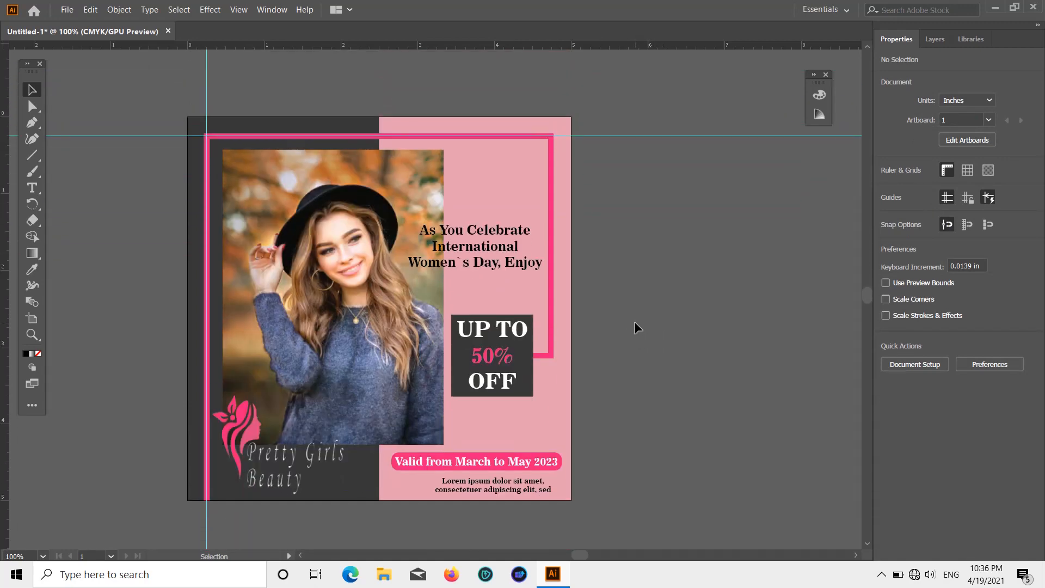
pyautogui.click(257, 422)
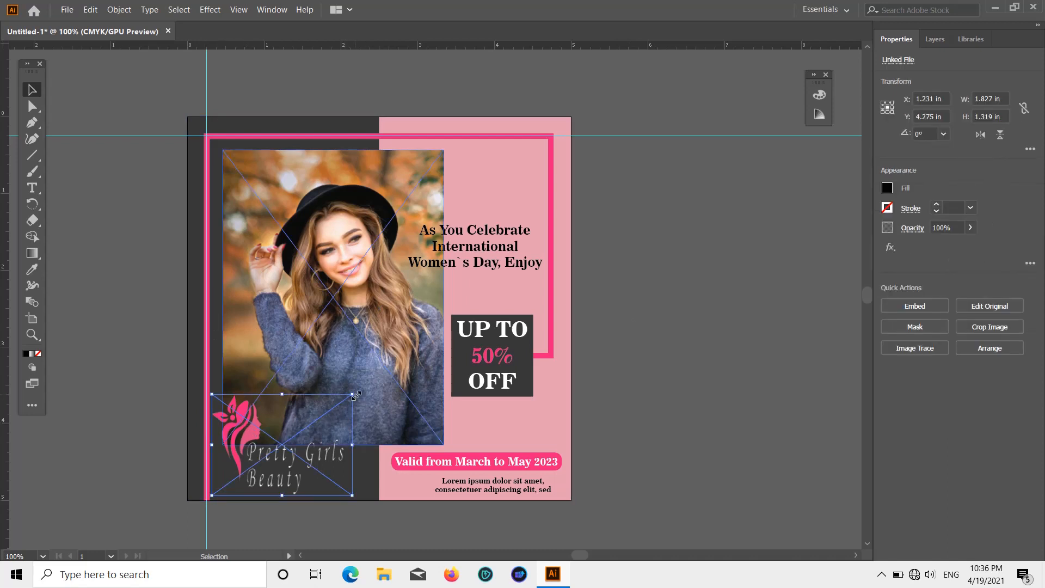
pyautogui.moveTo(354, 395); pyautogui.dragTo(333, 408)
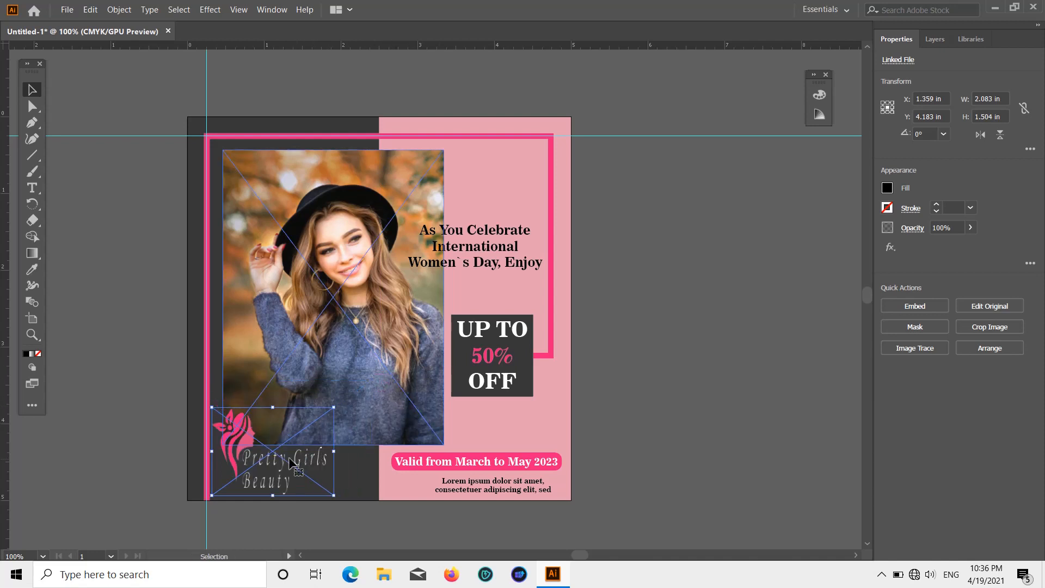
pyautogui.moveTo(290, 464); pyautogui.dragTo(307, 464)
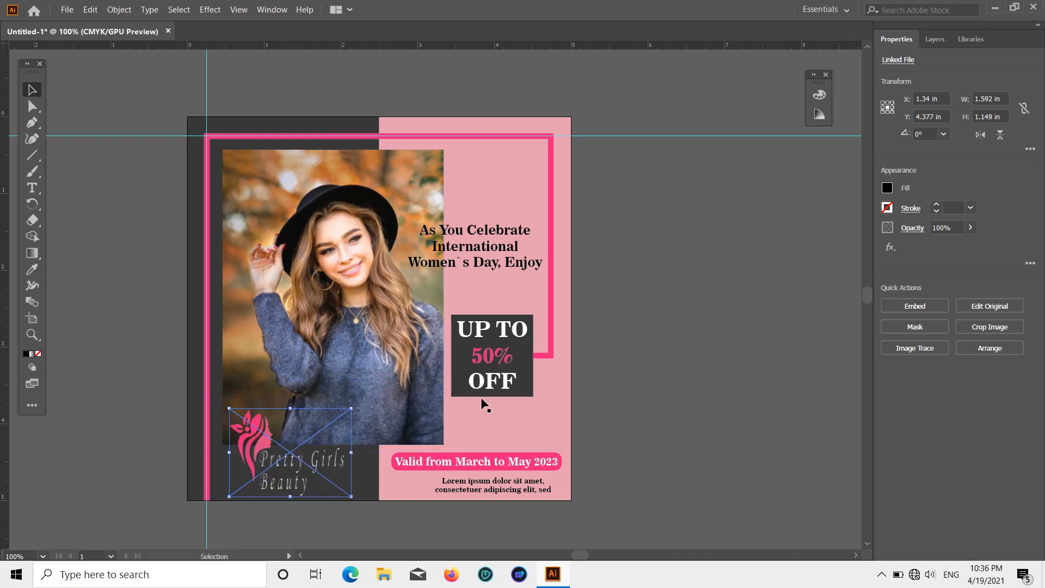
pyautogui.click(646, 342)
# Step: Nudge the logo slightly left to line it up with the photo's left edge
pyautogui.scroll(-2, 626, 333)
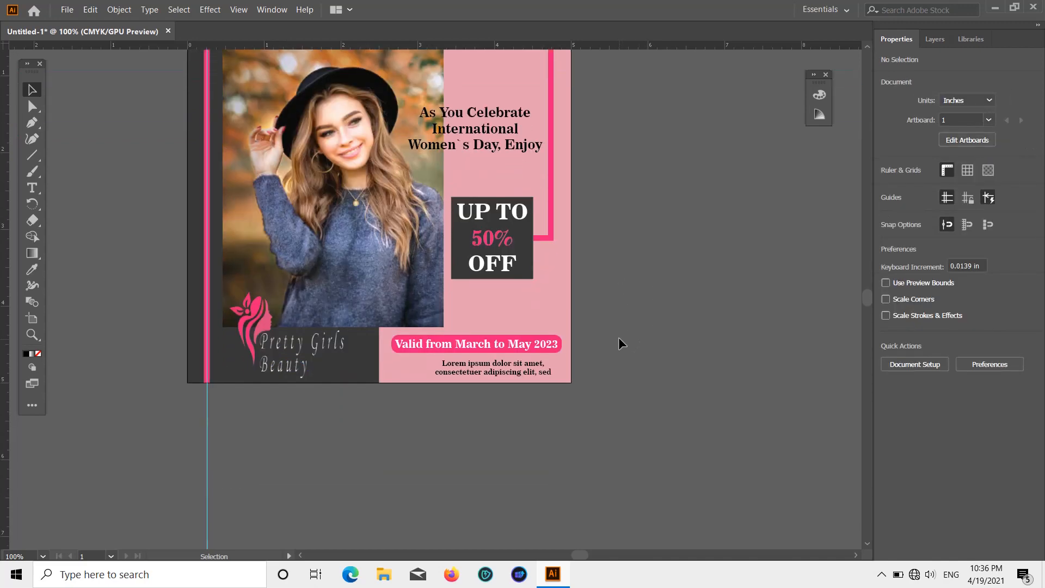
pyautogui.moveTo(260, 380); pyautogui.dragTo(253, 377)
pyautogui.click(730, 365)
pyautogui.scroll(3, 631, 403)
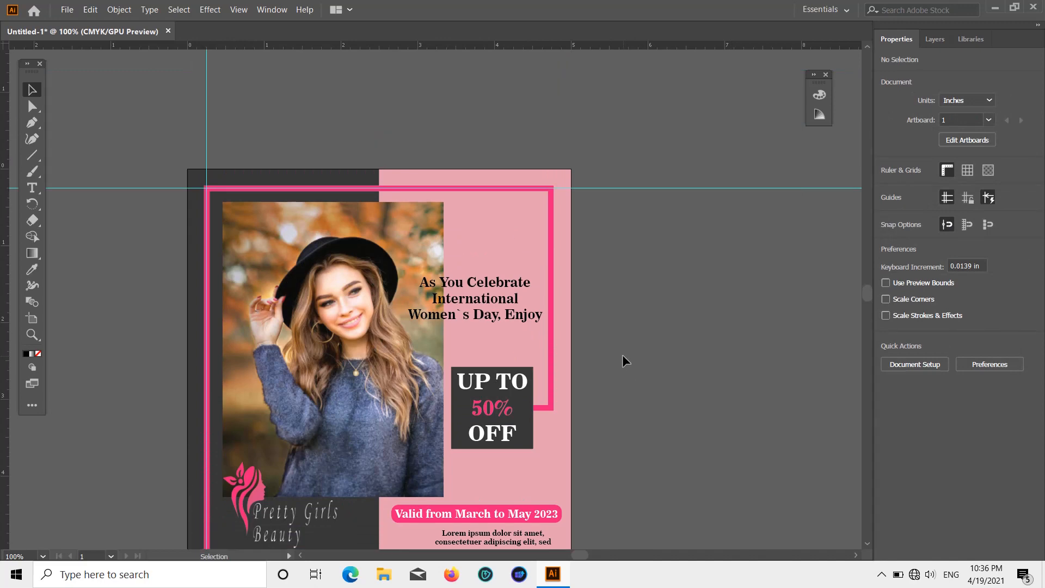
pyautogui.scroll(-3, 623, 356)
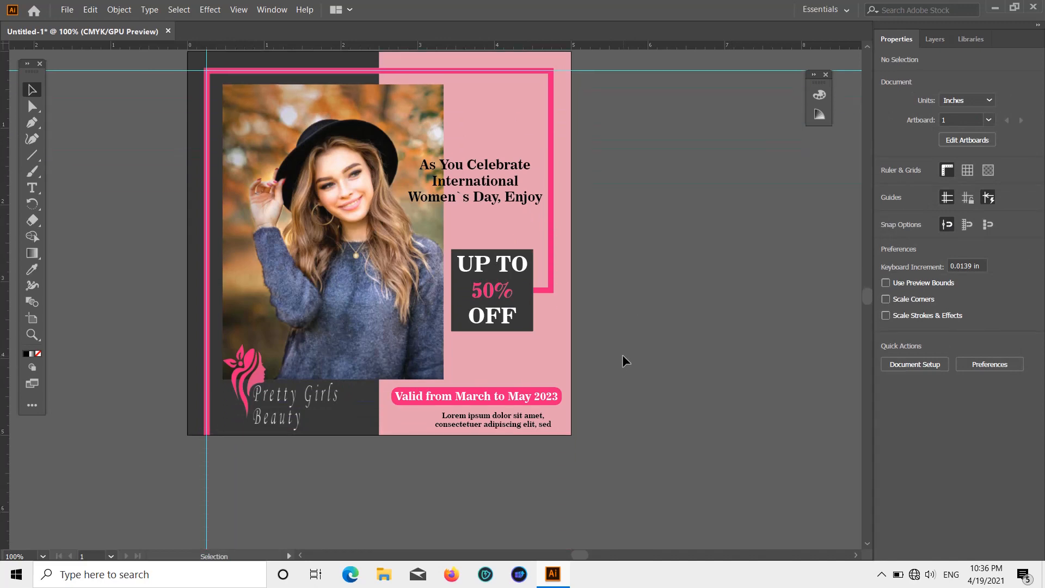
pyautogui.scroll(2, 609, 390)
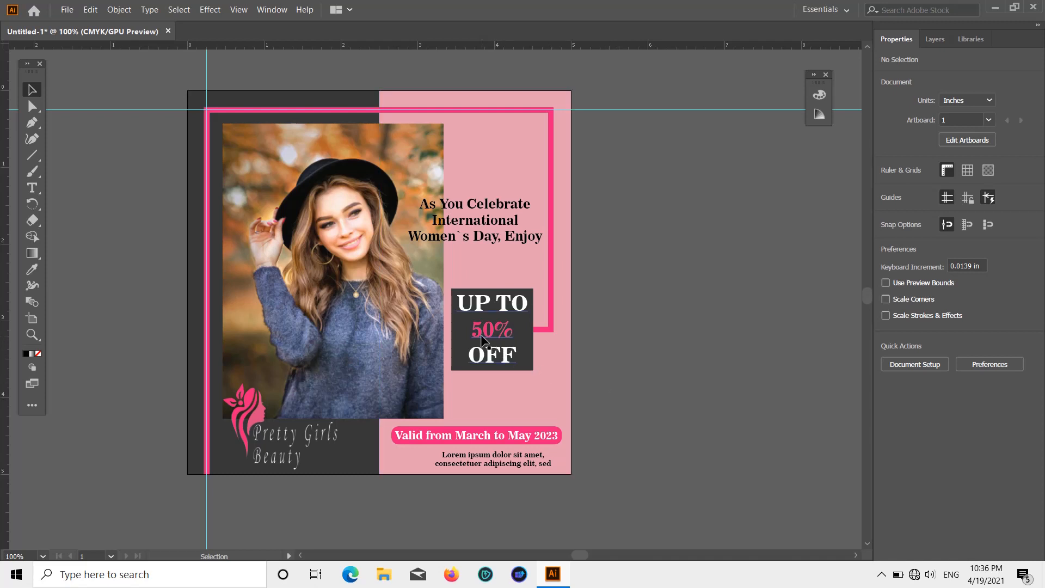
pyautogui.click(67, 9)
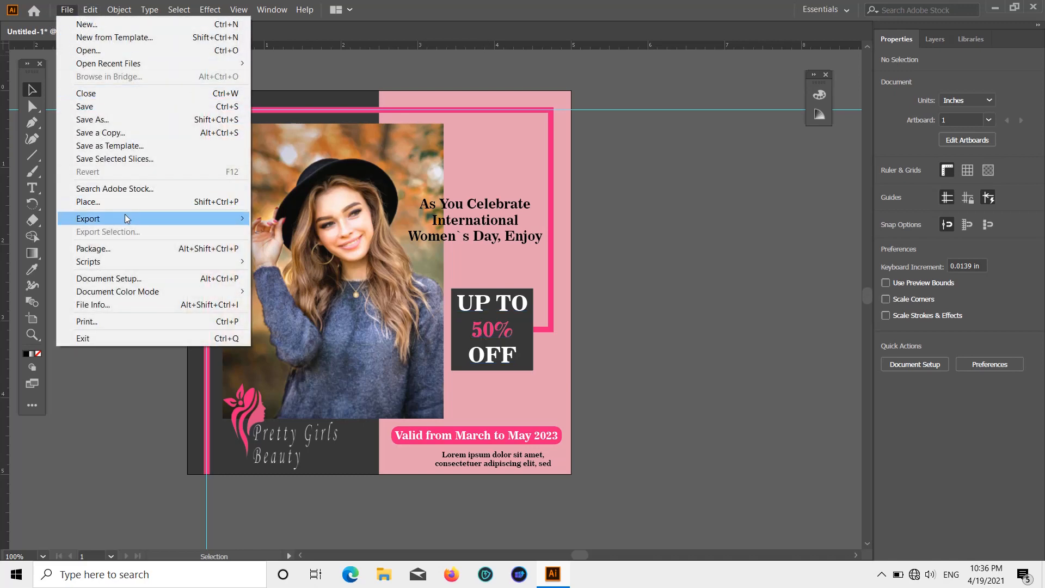
pyautogui.click(252, 216)
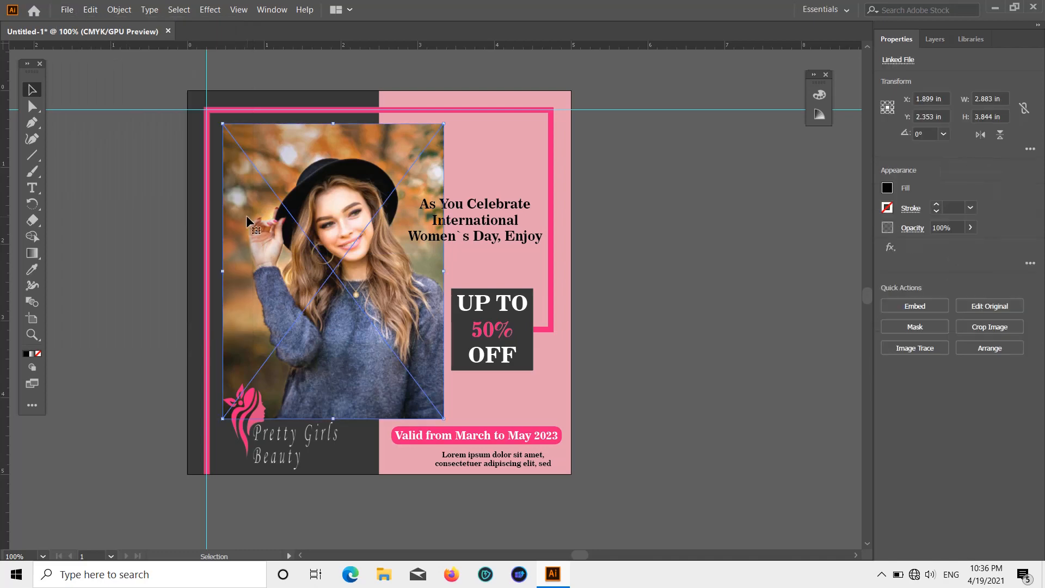
pyautogui.click(150, 162)
# Step: Start exporting the design as a PNG and choose the Ilastrater folder on the Desktop as the destination
pyautogui.click(68, 9)
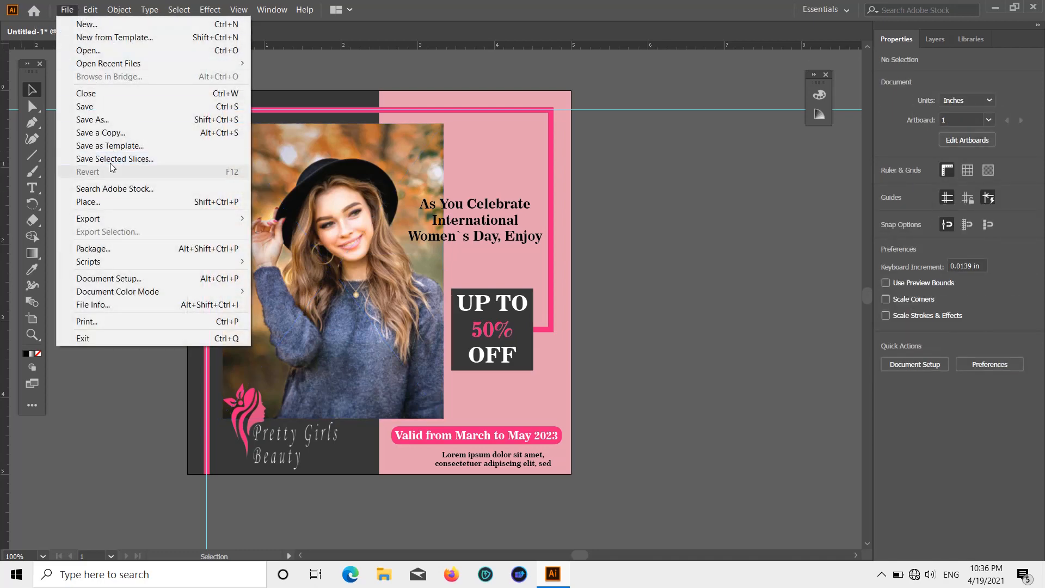
pyautogui.moveTo(131, 218)
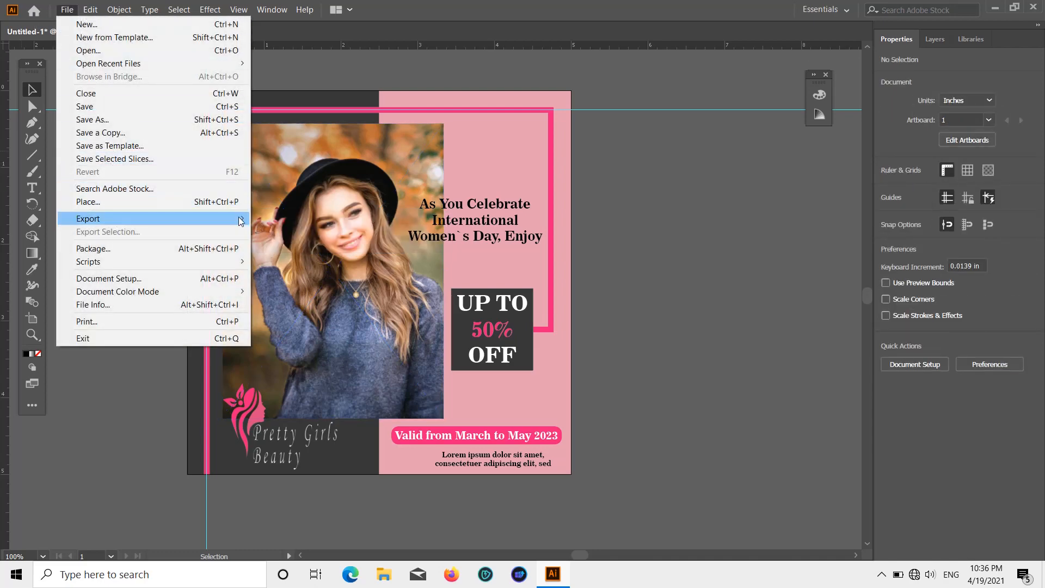
pyautogui.click(320, 234)
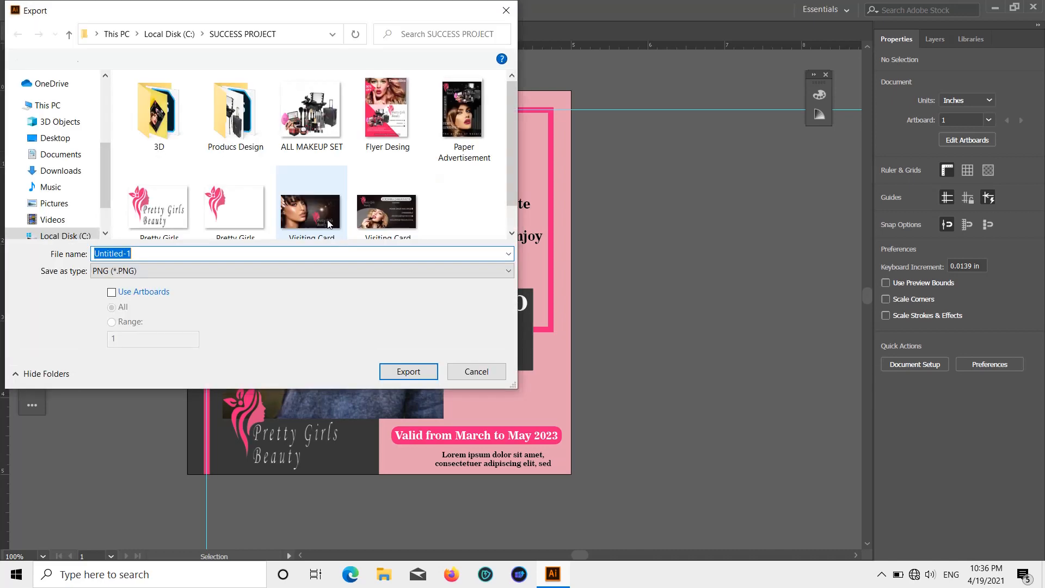
pyautogui.scroll(5, 58, 138)
pyautogui.scroll(1, 58, 137)
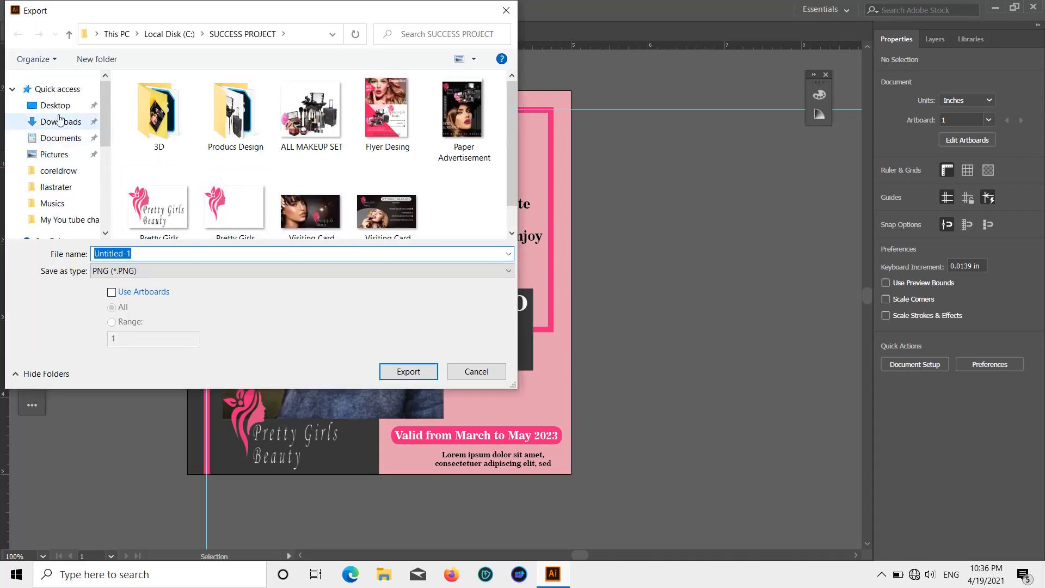
pyautogui.click(54, 105)
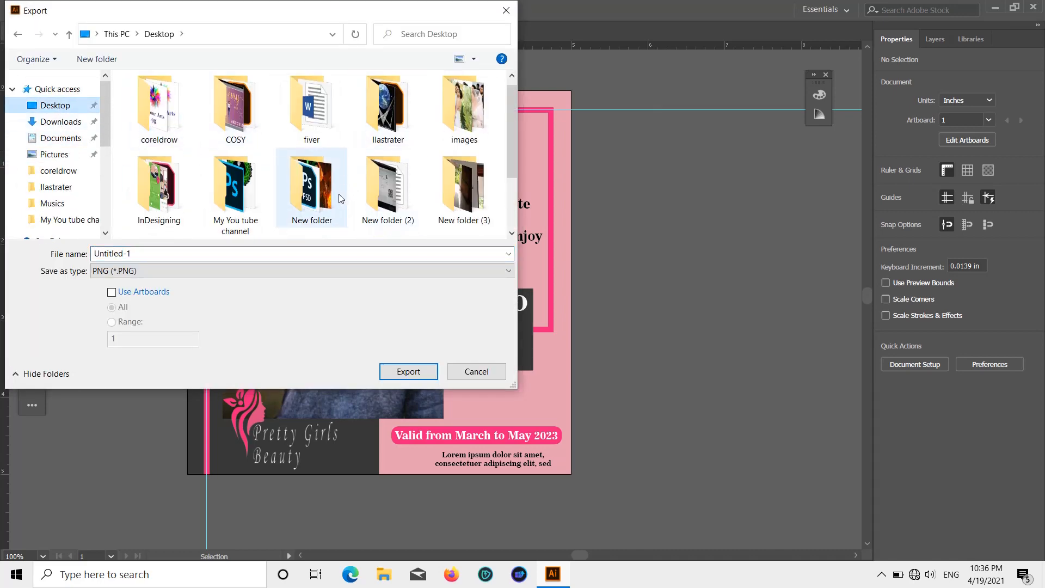
pyautogui.scroll(-2, 339, 194)
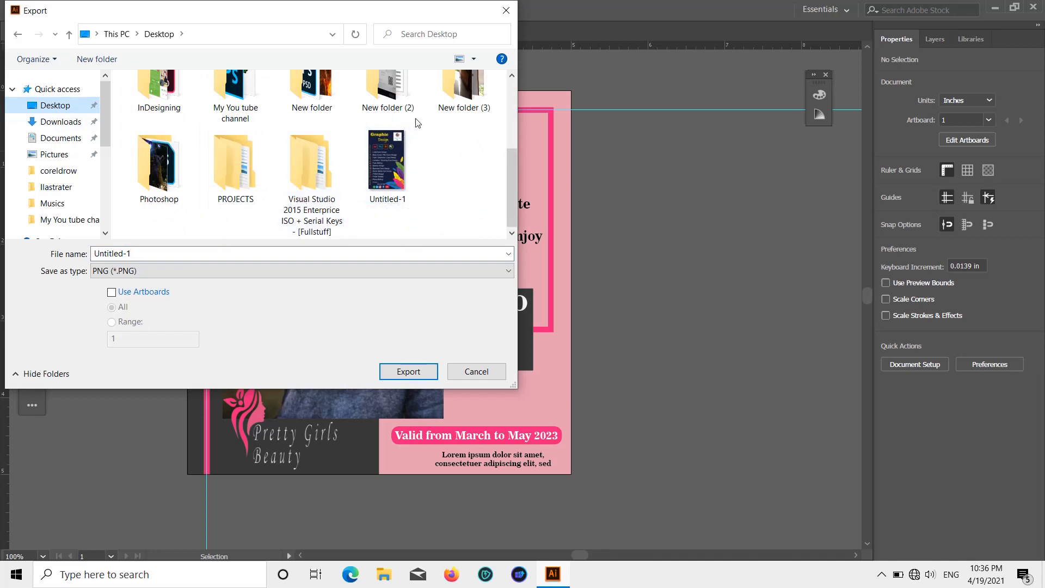
pyautogui.scroll(3, 398, 131)
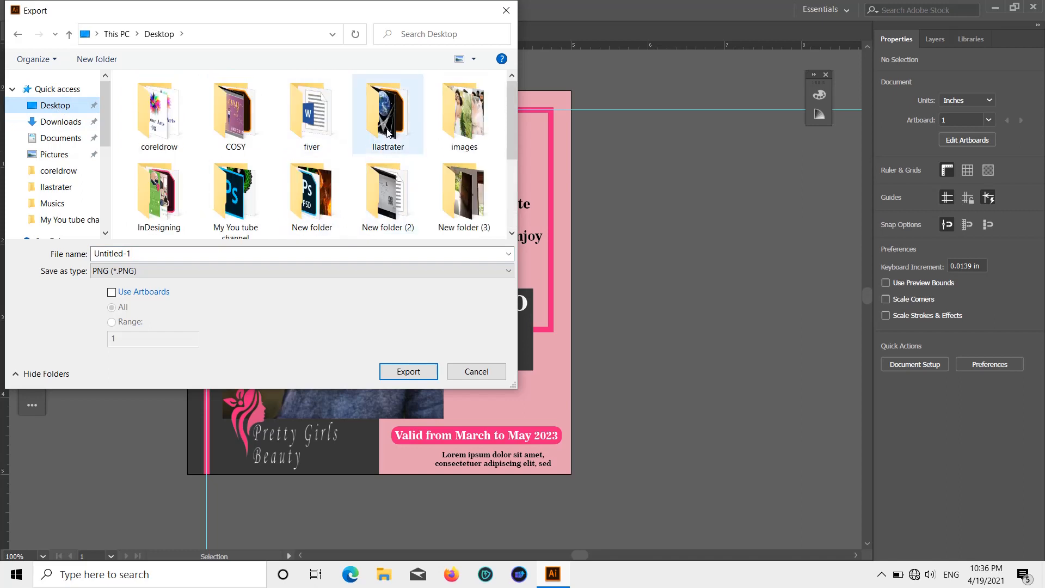
pyautogui.doubleClick(388, 132)
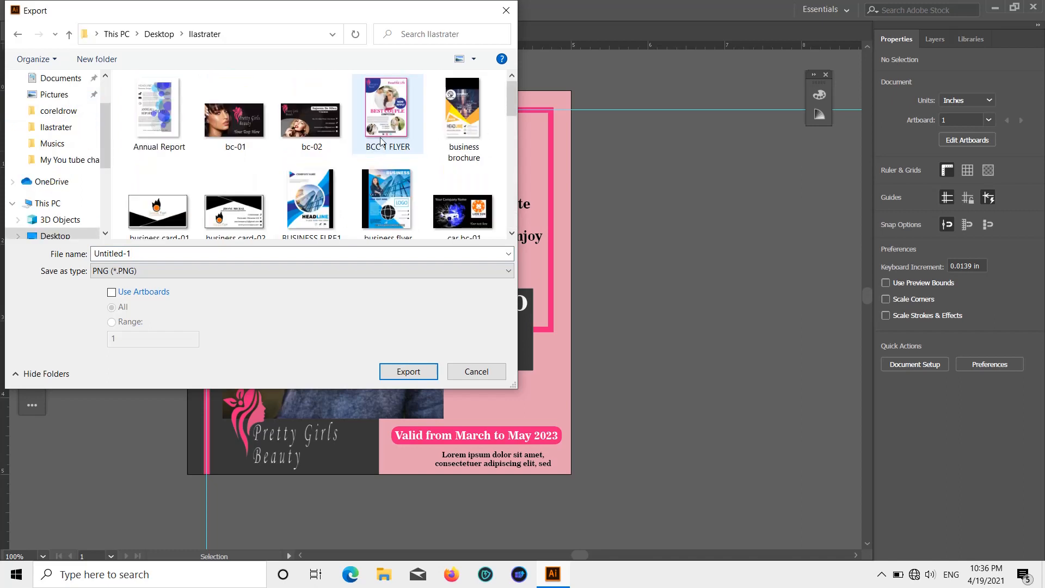
# Step: Name the PNG file "womens day" and export it at High (300 ppi) with Type Optimized anti-aliasing and a transparent background
pyautogui.click(179, 251)
pyautogui.press('BackSpace')
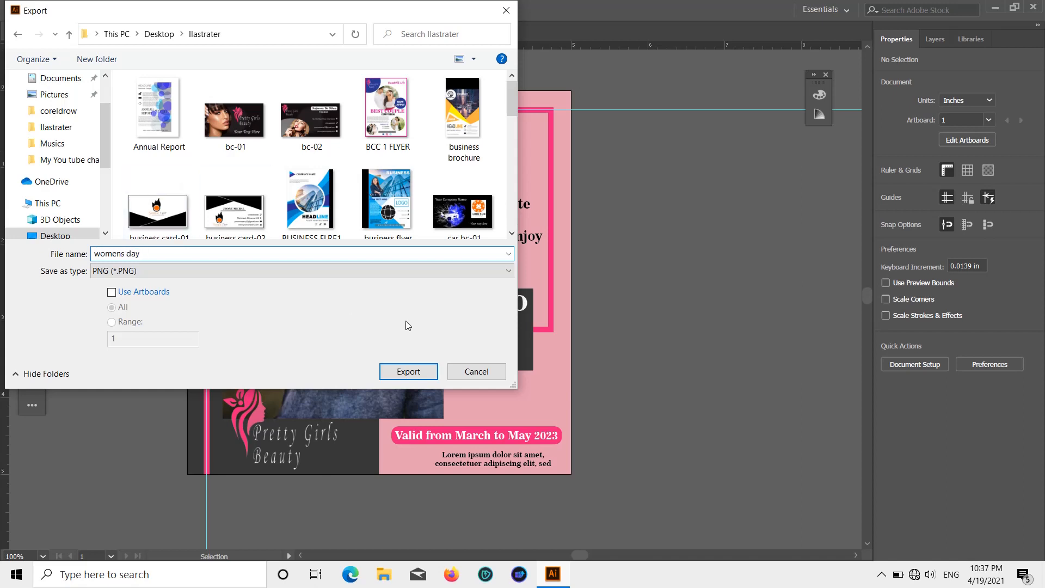
pyautogui.click(419, 368)
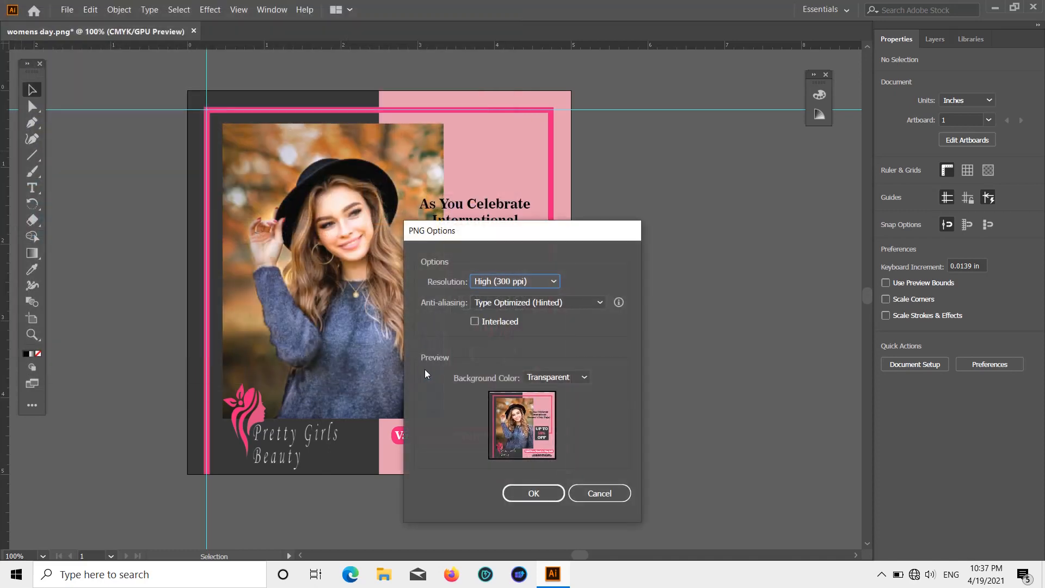
pyautogui.click(533, 493)
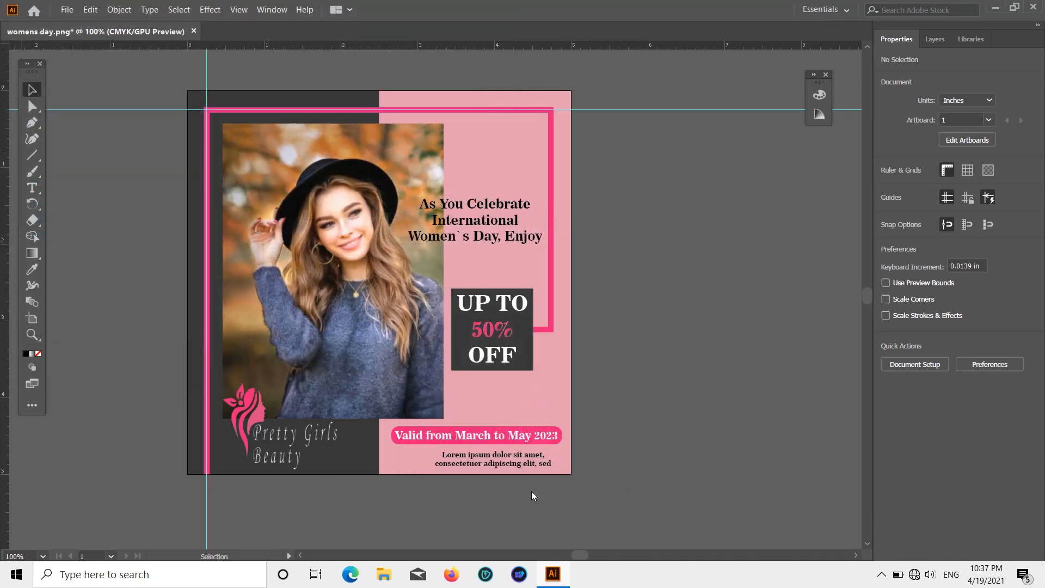